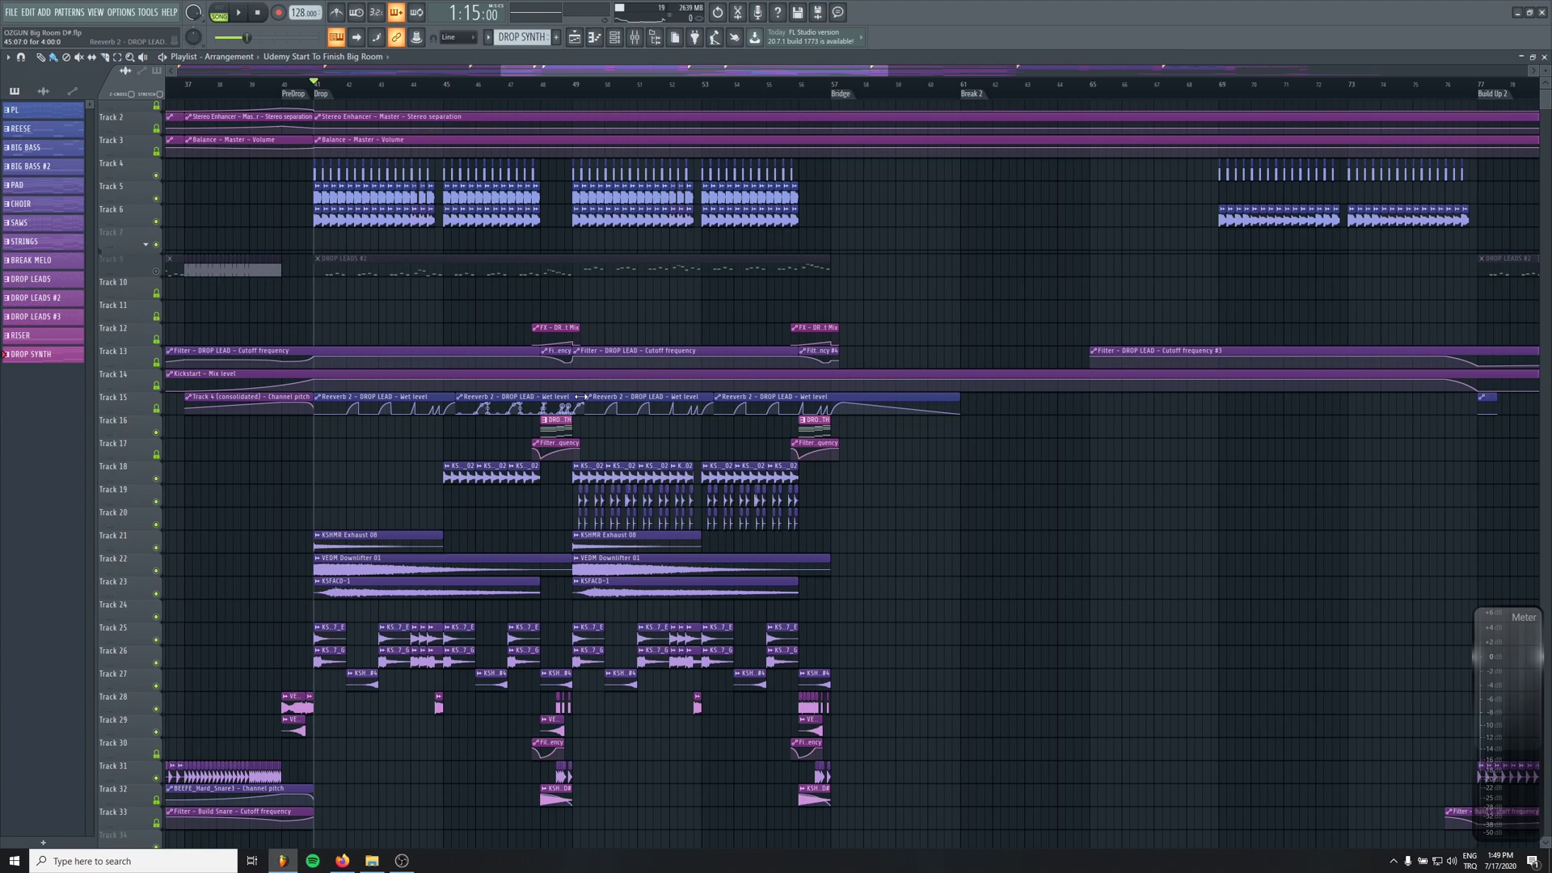
# Play the arrangement from the Drop marker to the Bridge and check the mixer levels during playback
pyautogui.press('space')
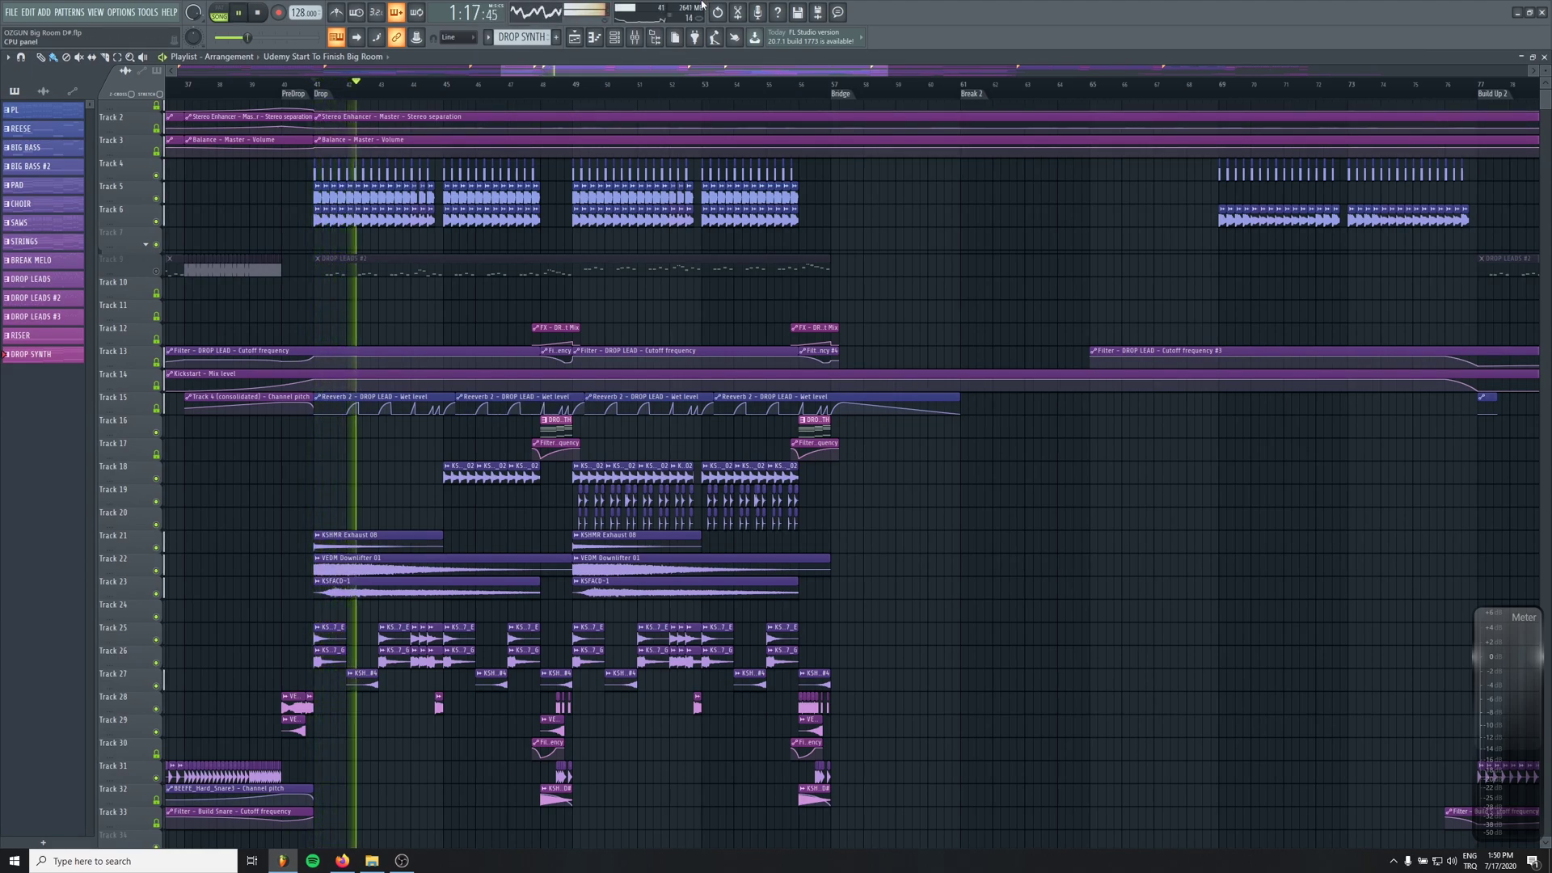
pyautogui.press('F9')
pyautogui.click(246, 459)
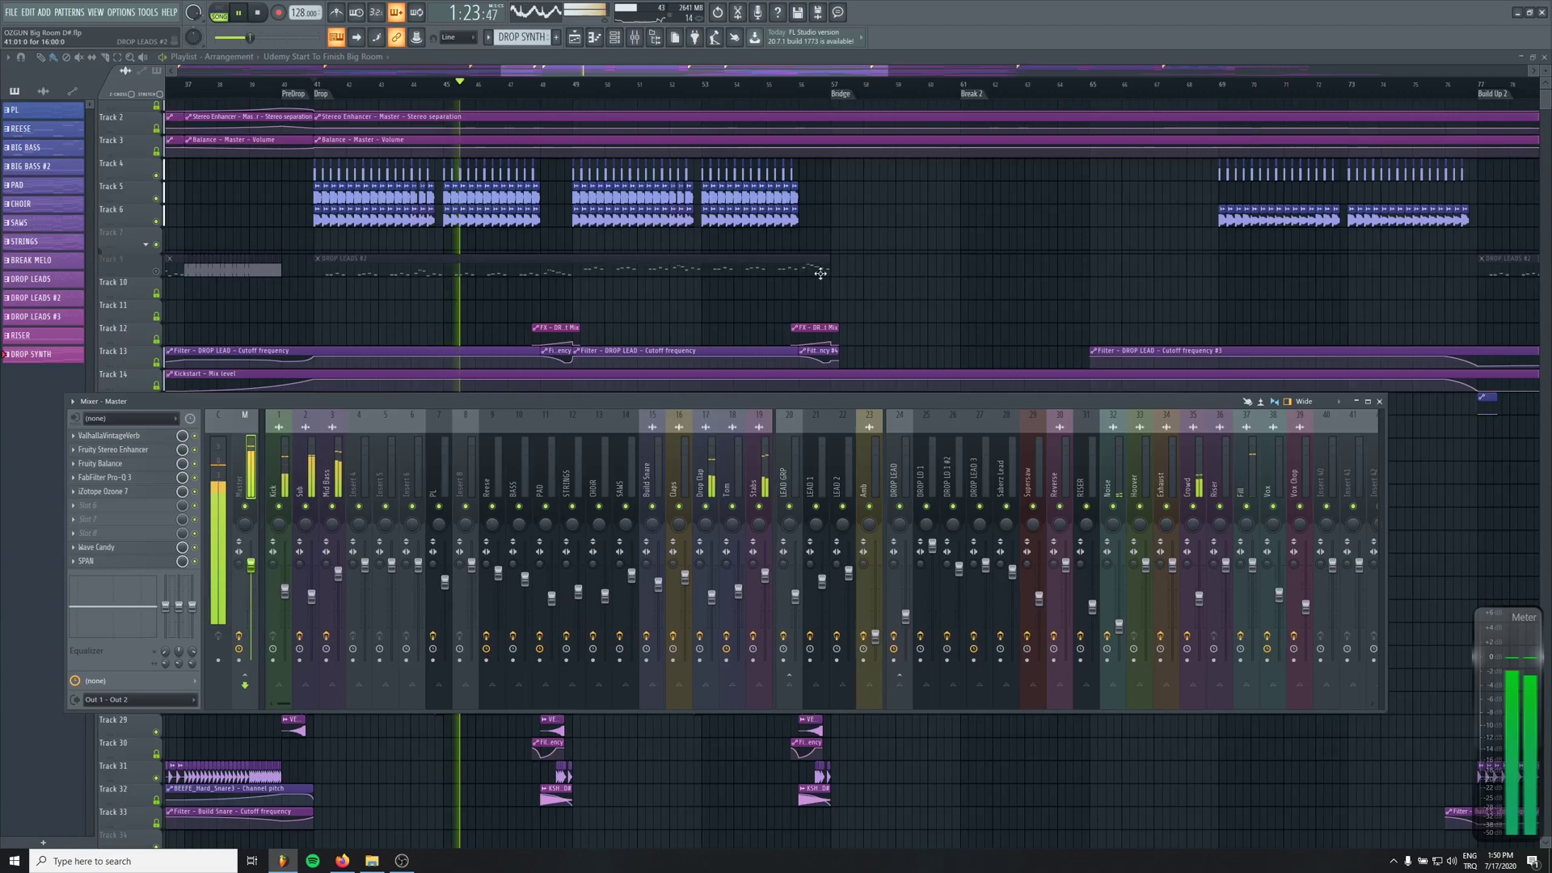
pyautogui.press('F9')
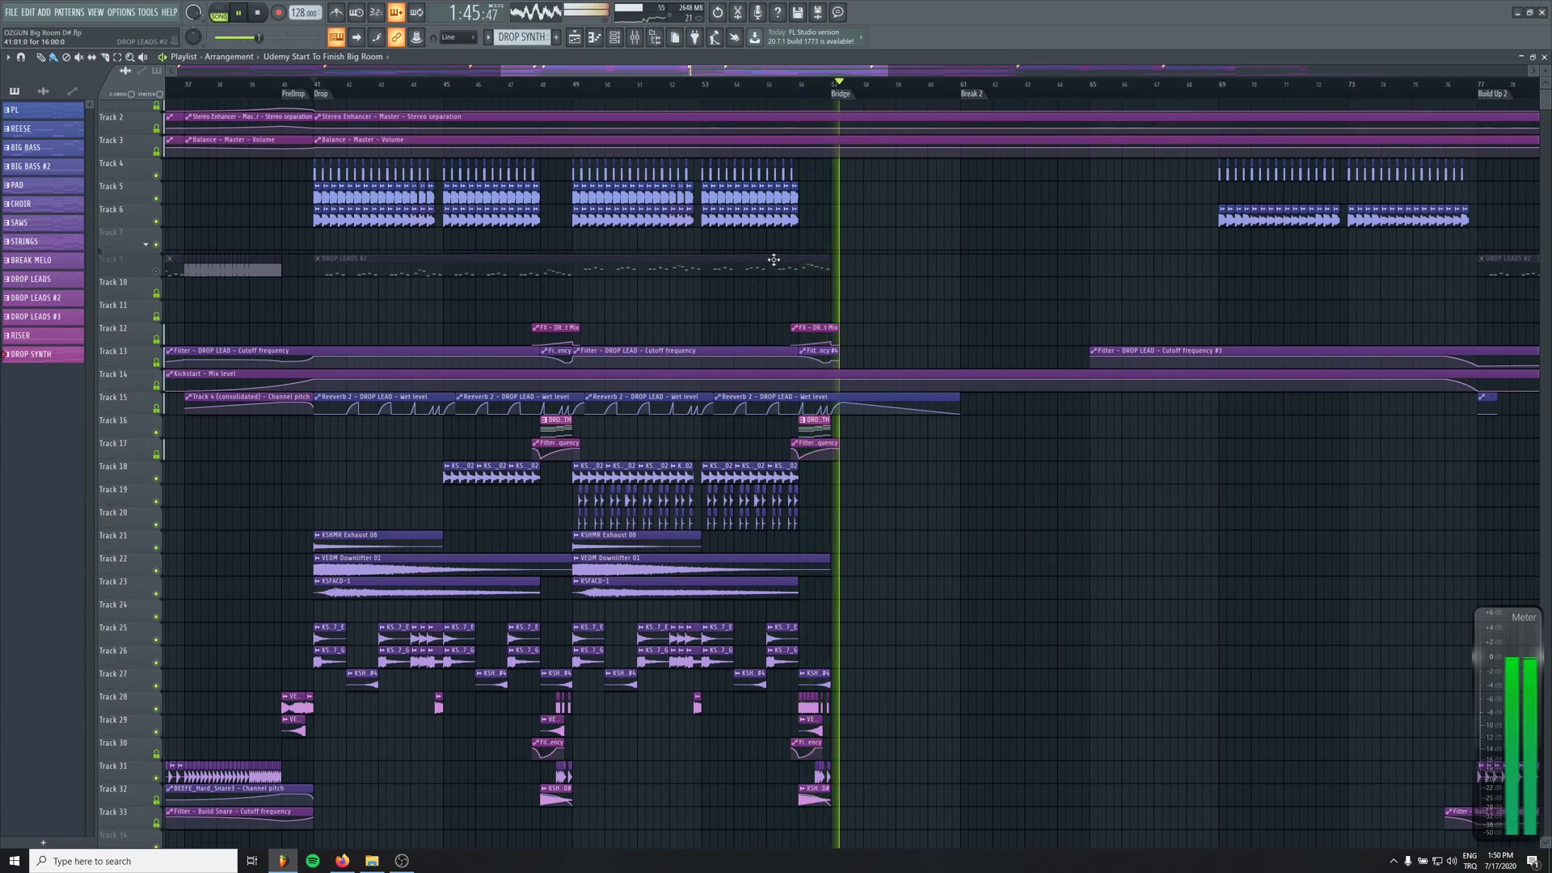
pyautogui.press('space')
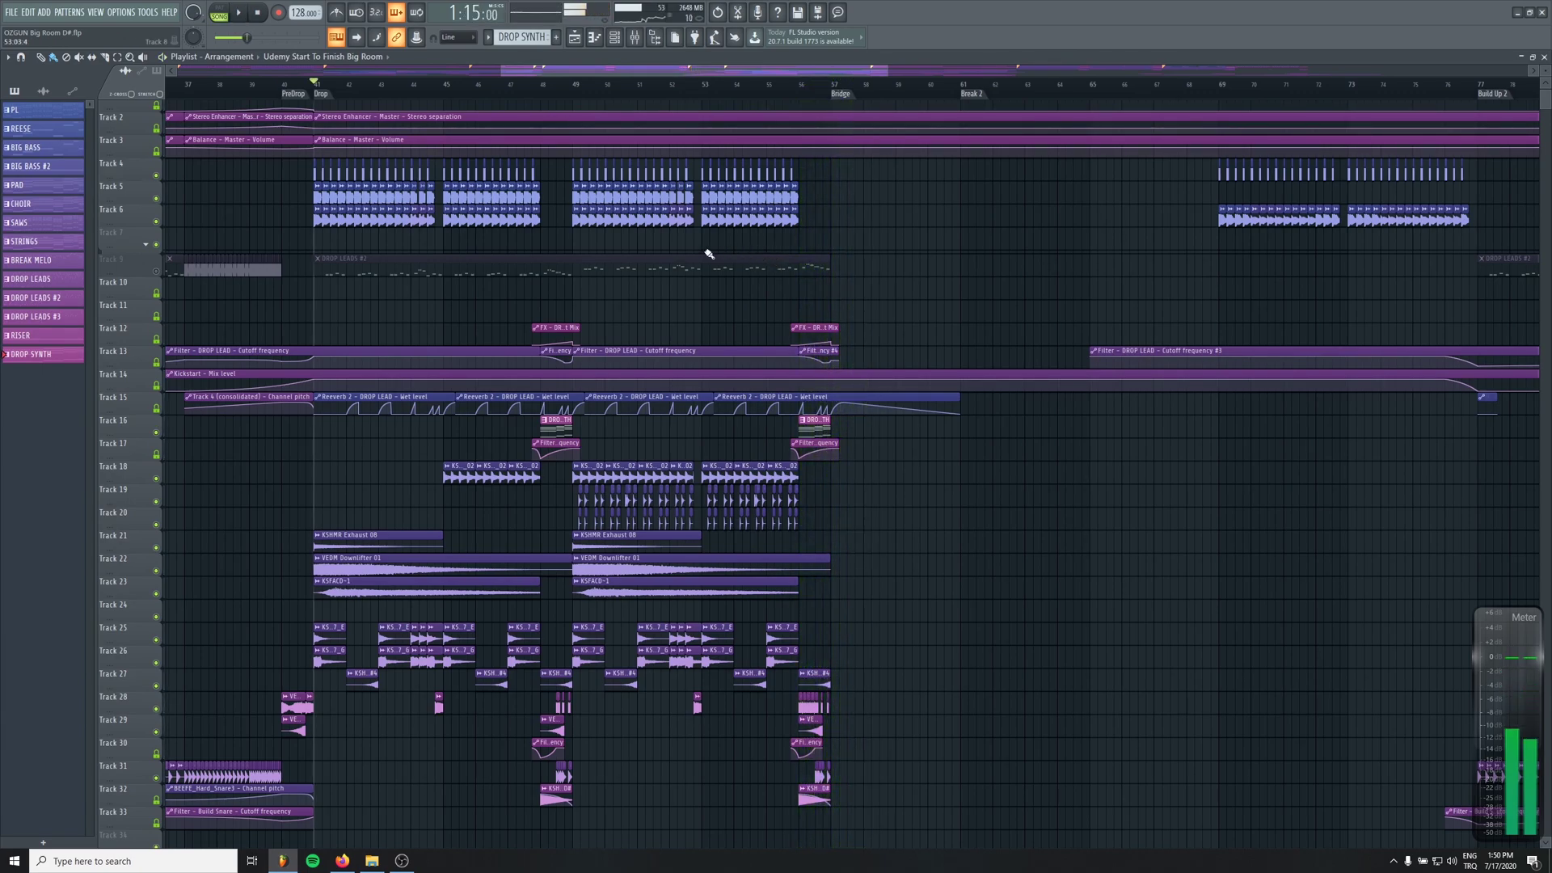
# Solo the drop clap track (Track 18) and go from the KSHMR_Drop_Claps_02 clip to its linked mixer track
pyautogui.scroll(-2, 412, 444)
pyautogui.rightClick(157, 386)
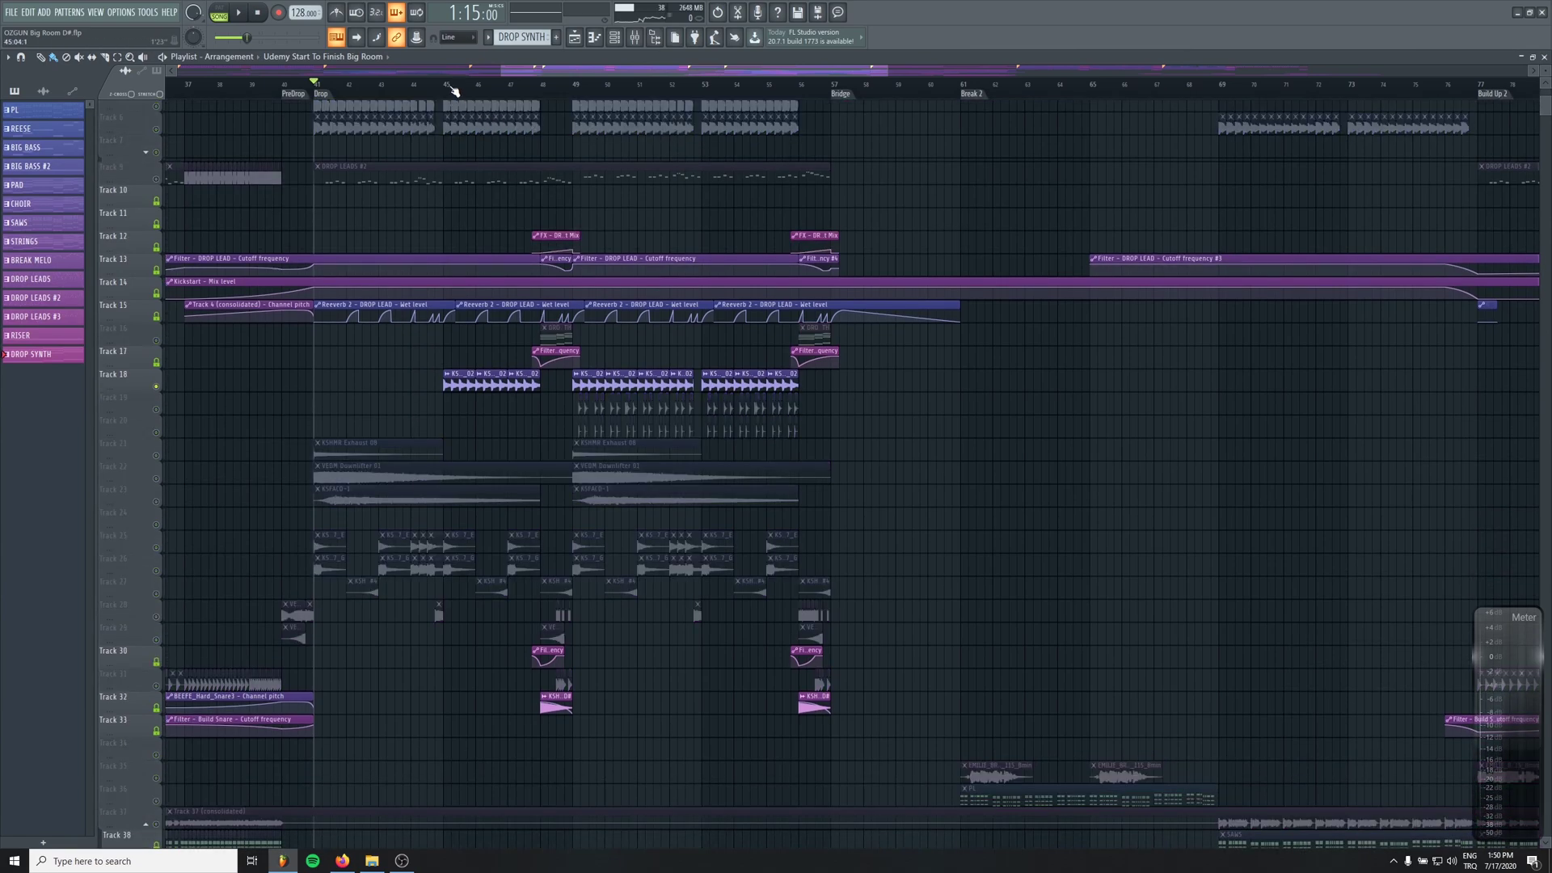
pyautogui.scroll(4, 463, 395)
pyautogui.scroll(2, 464, 396)
pyautogui.doubleClick(465, 375)
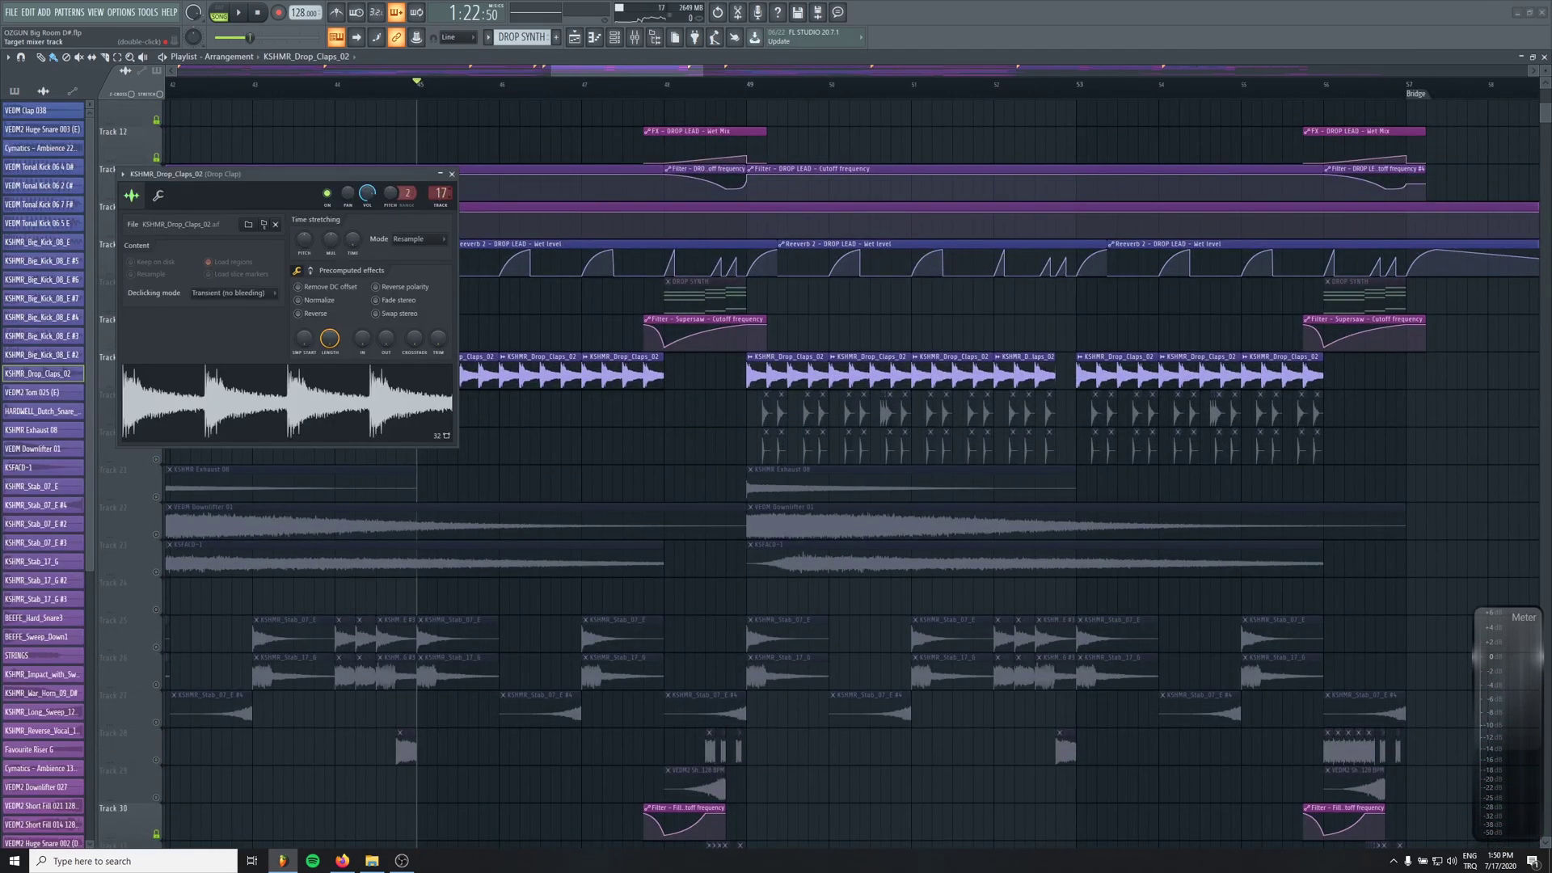
pyautogui.doubleClick(440, 194)
pyautogui.click(452, 174)
# Examine the Fruity Stereo Shaper on the Drop Clap mixer track and the KSHMR_Drop_Claps_02 sample settings, then close both
pyautogui.click(165, 436)
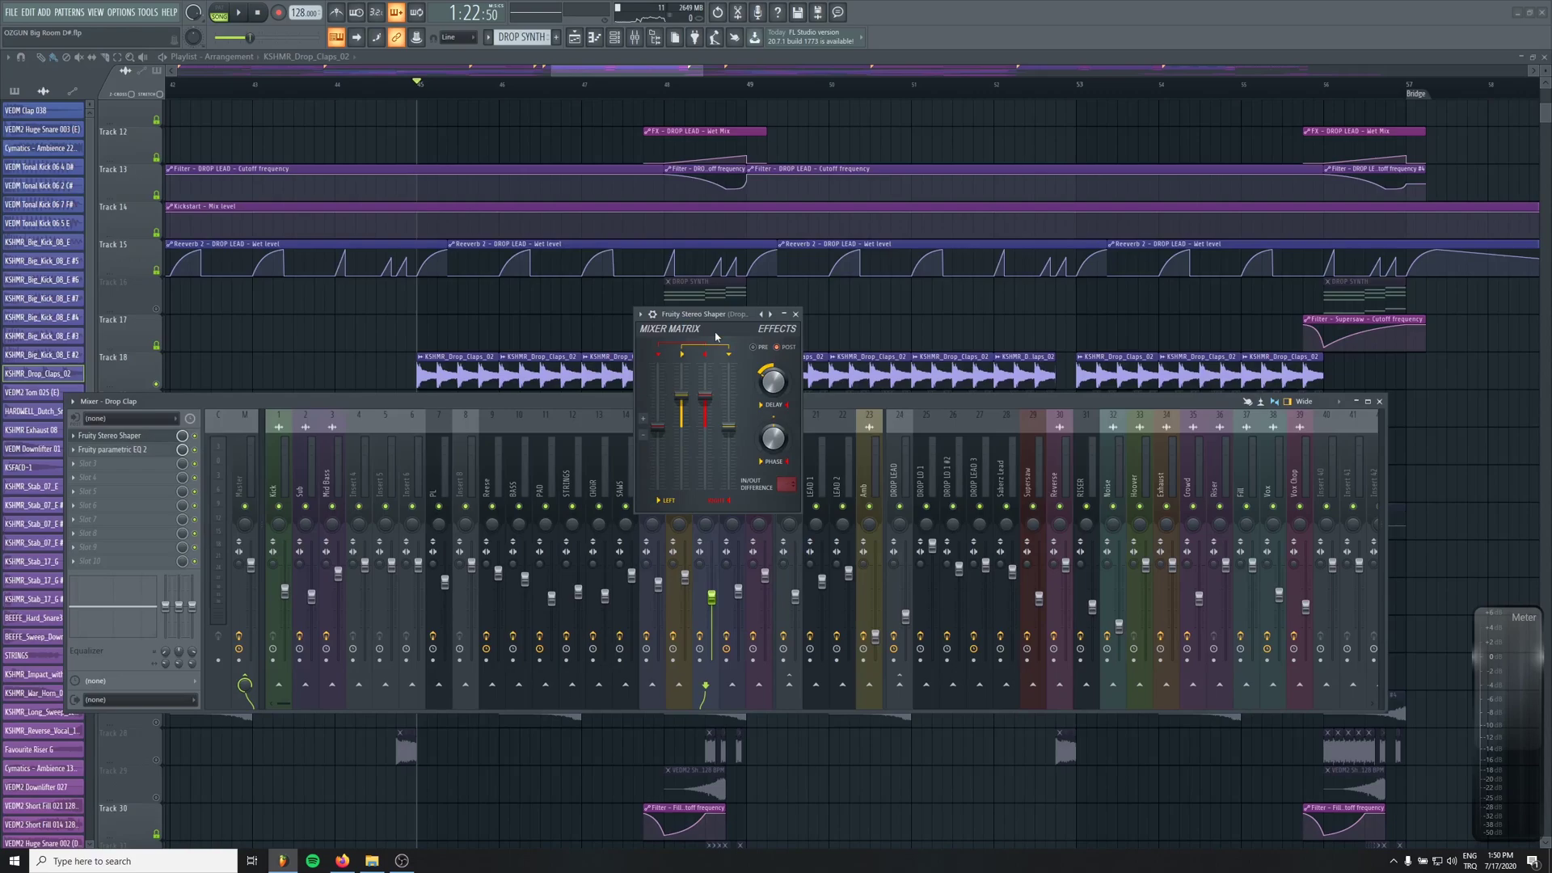
pyautogui.moveTo(716, 336); pyautogui.dragTo(403, 268)
pyautogui.scroll(-3, 787, 277)
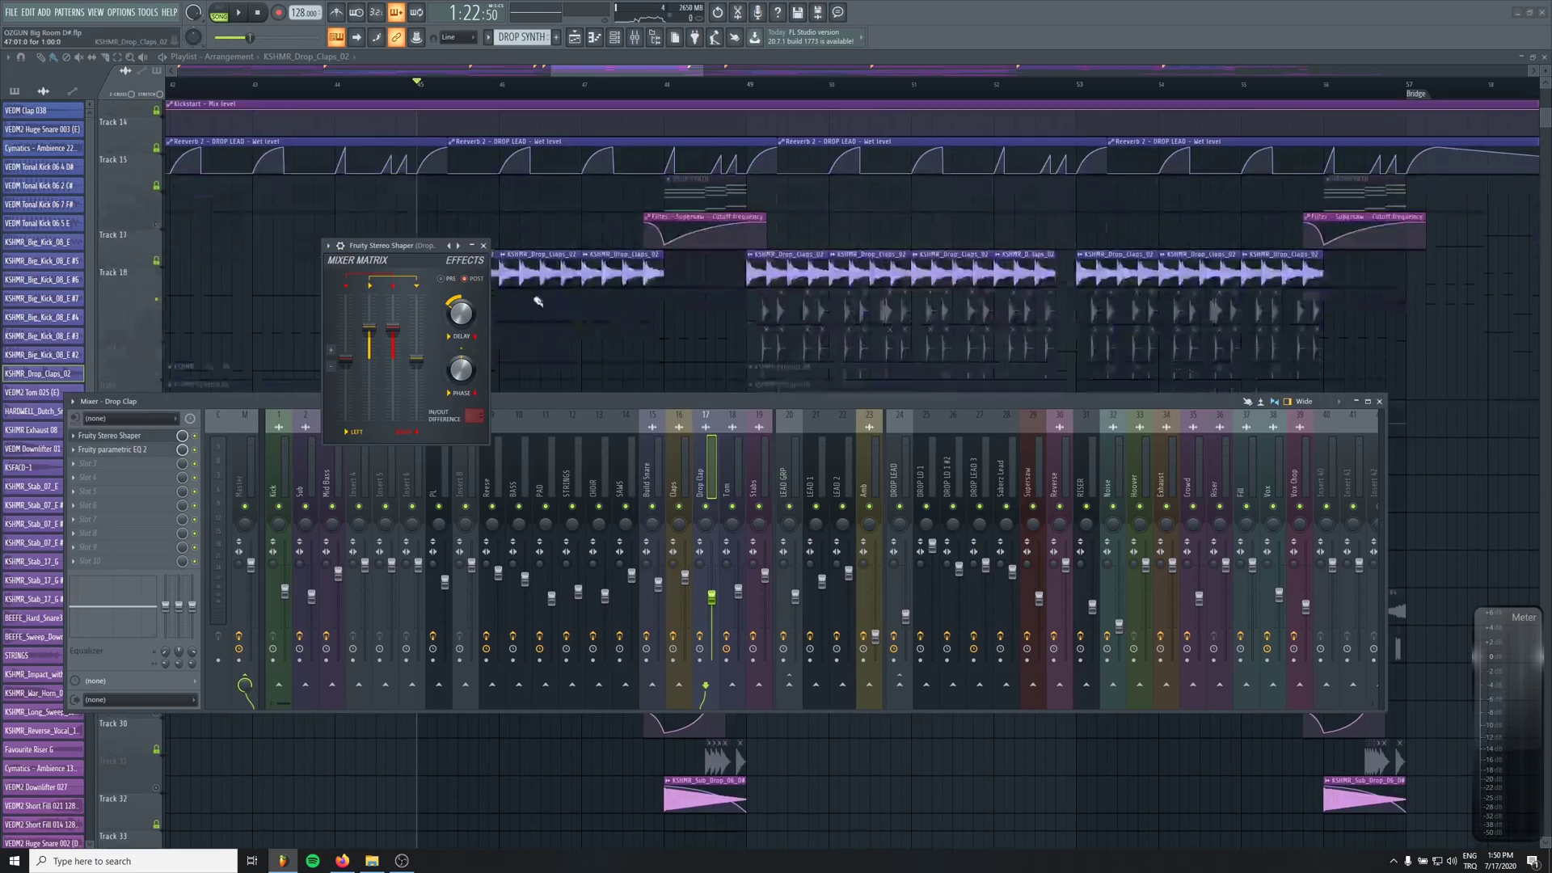
pyautogui.moveTo(379, 249)
pyautogui.mouseDown()
pyautogui.moveTo(341, 257)
pyautogui.moveTo(360, 258)
pyautogui.mouseUp()
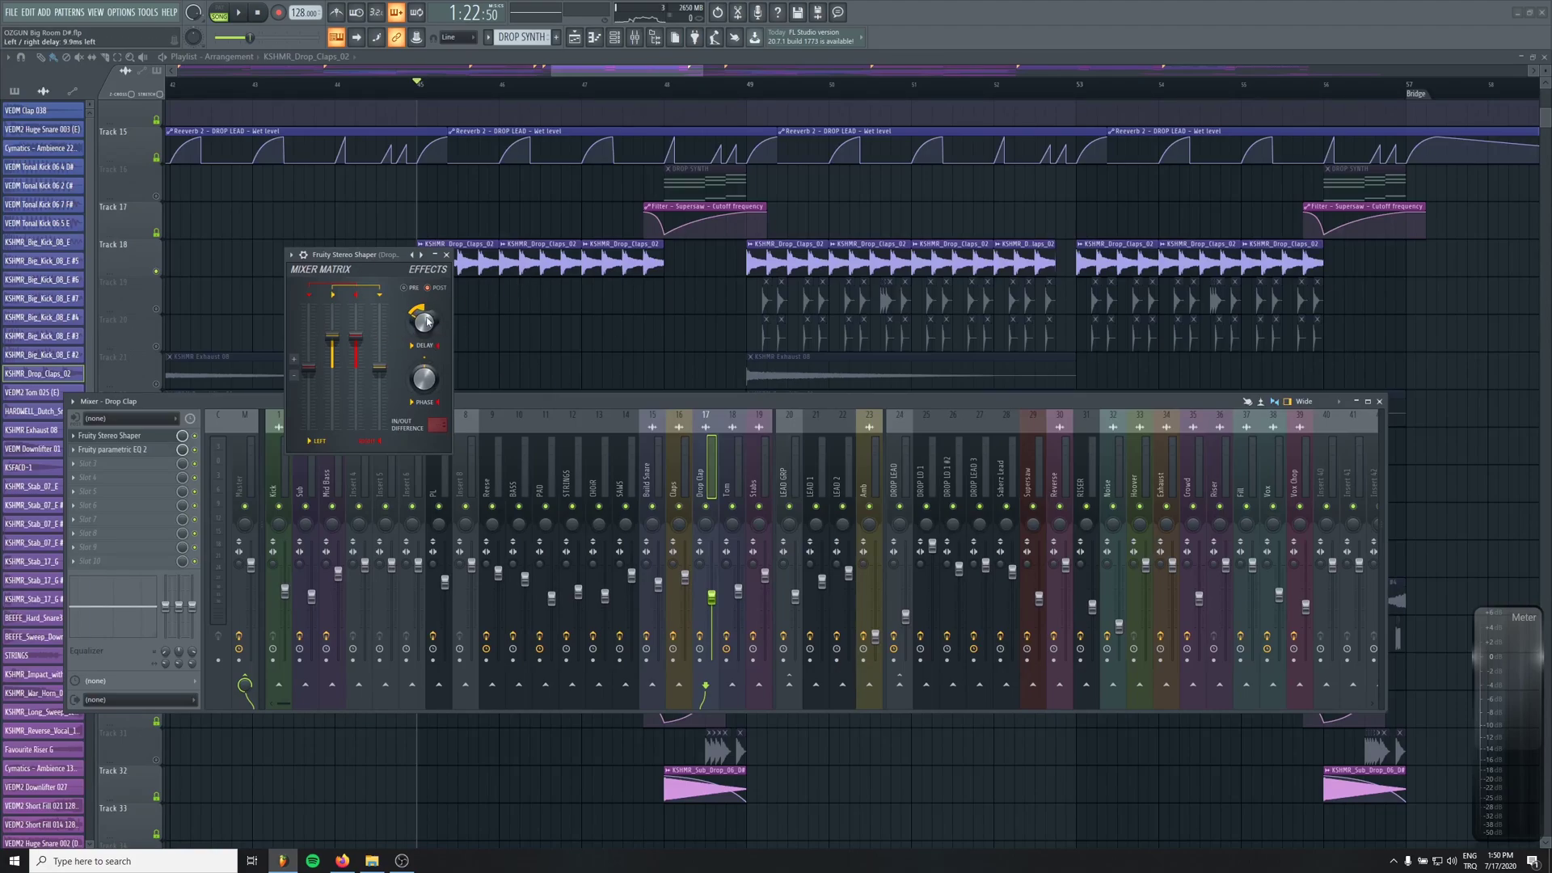
pyautogui.doubleClick(479, 263)
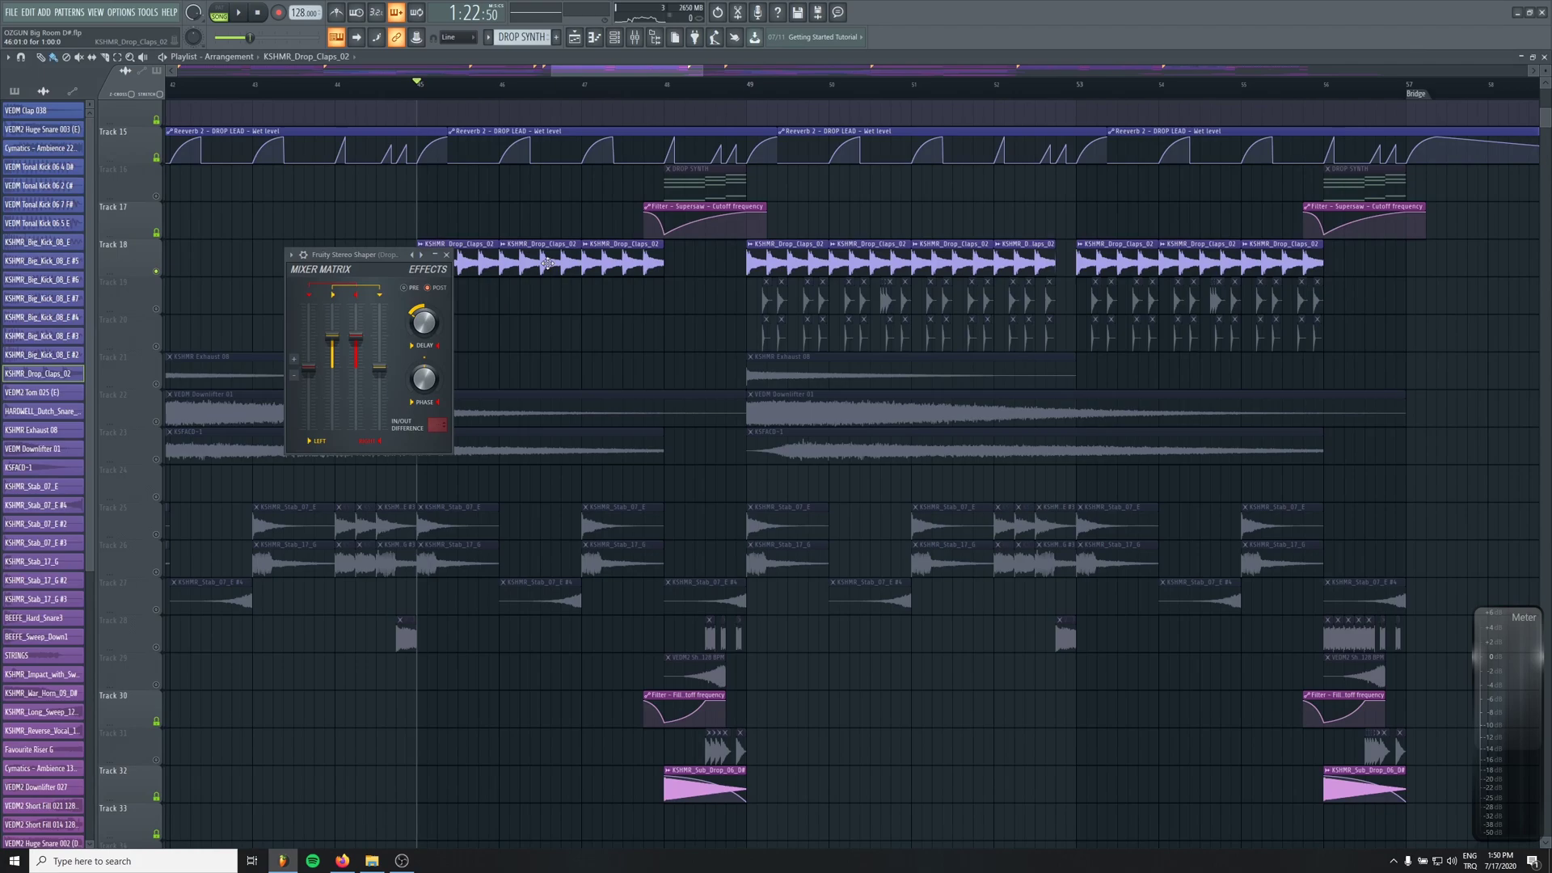
pyautogui.moveTo(293, 184); pyautogui.dragTo(363, 466)
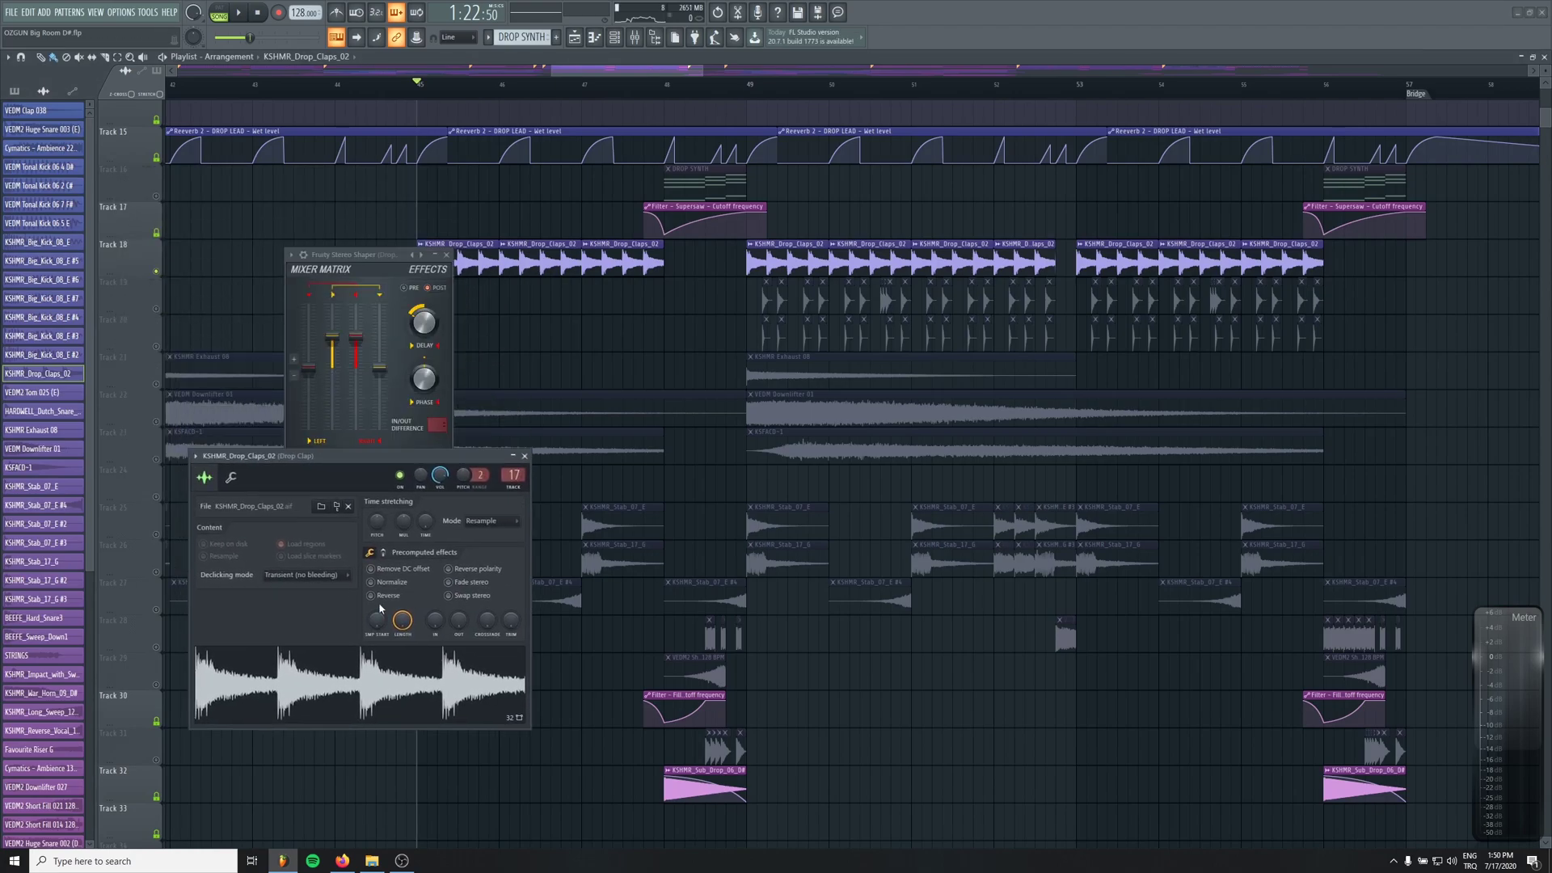
pyautogui.click(525, 456)
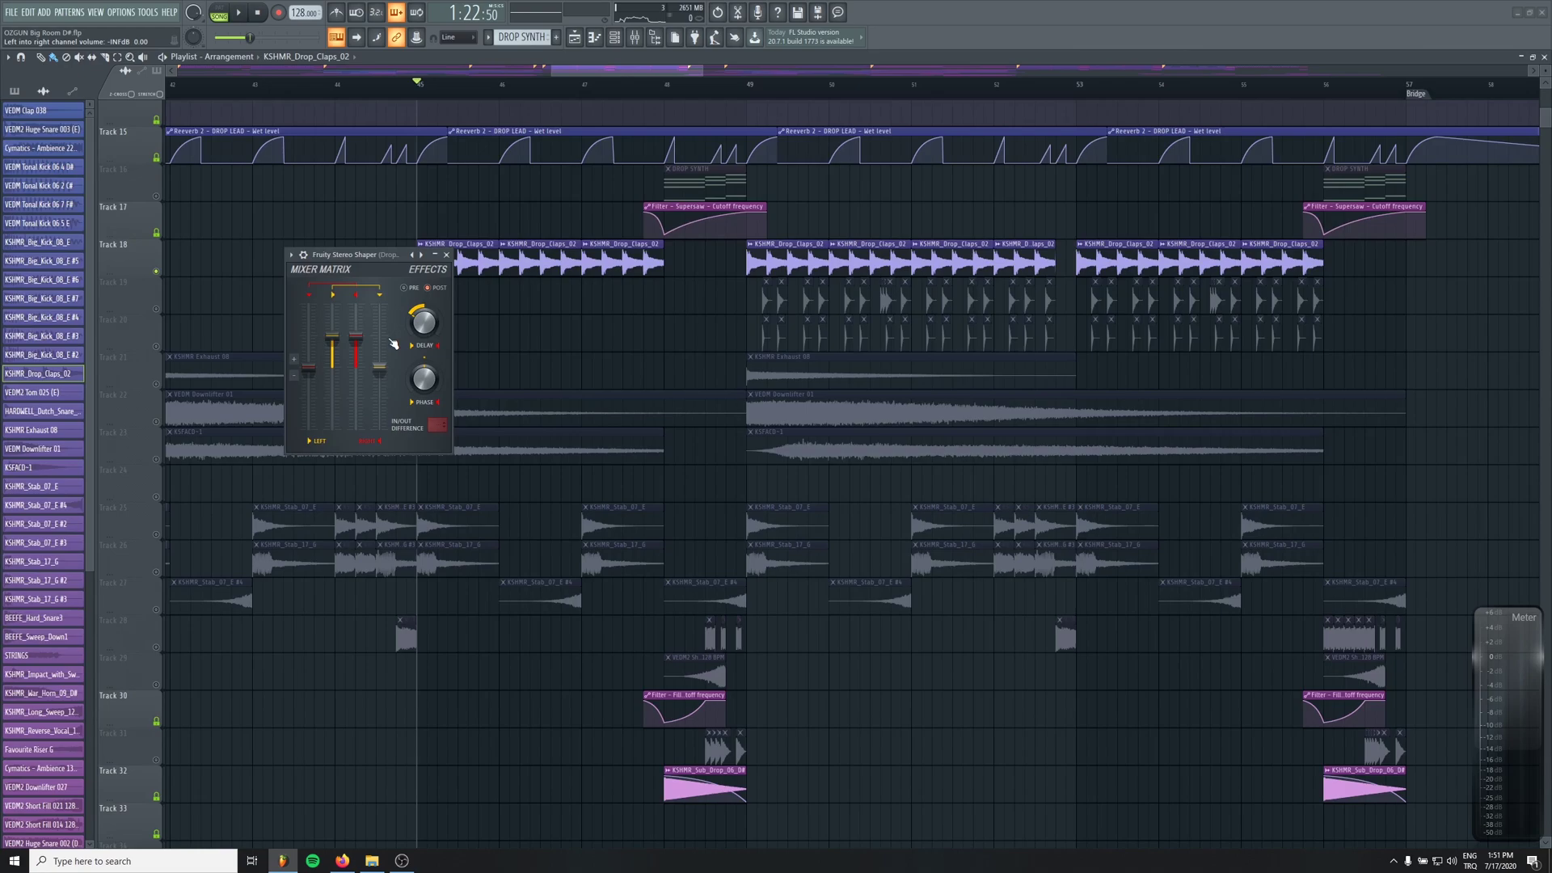
pyautogui.click(446, 256)
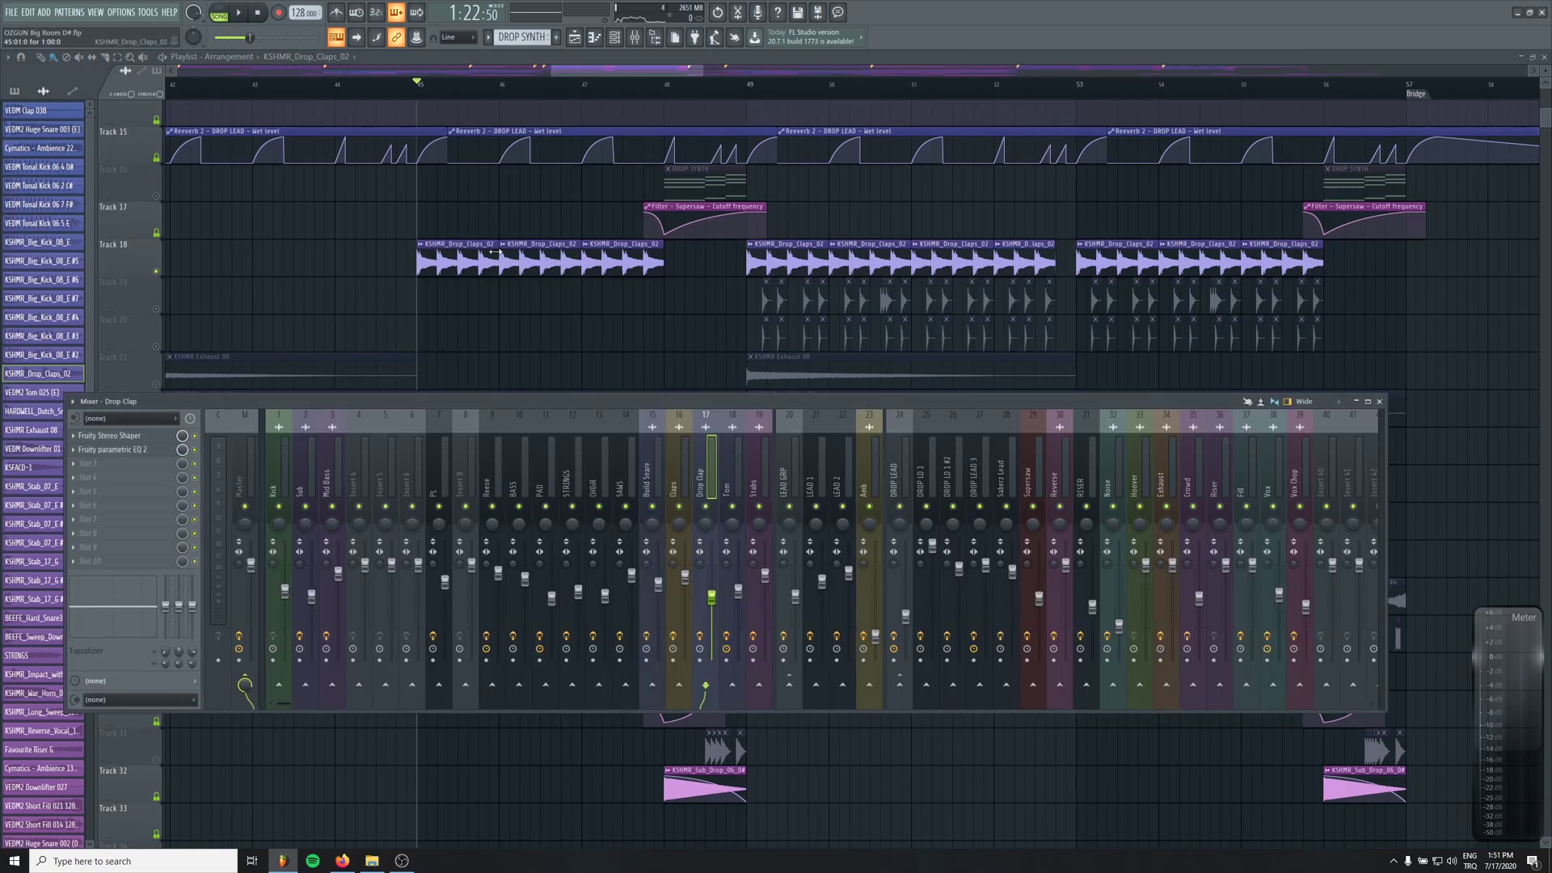
# Play the soloed drop claps on their mixer track to judge the stereo width, and recheck the Fruity Stereo Shaper settings
pyautogui.doubleClick(622, 272)
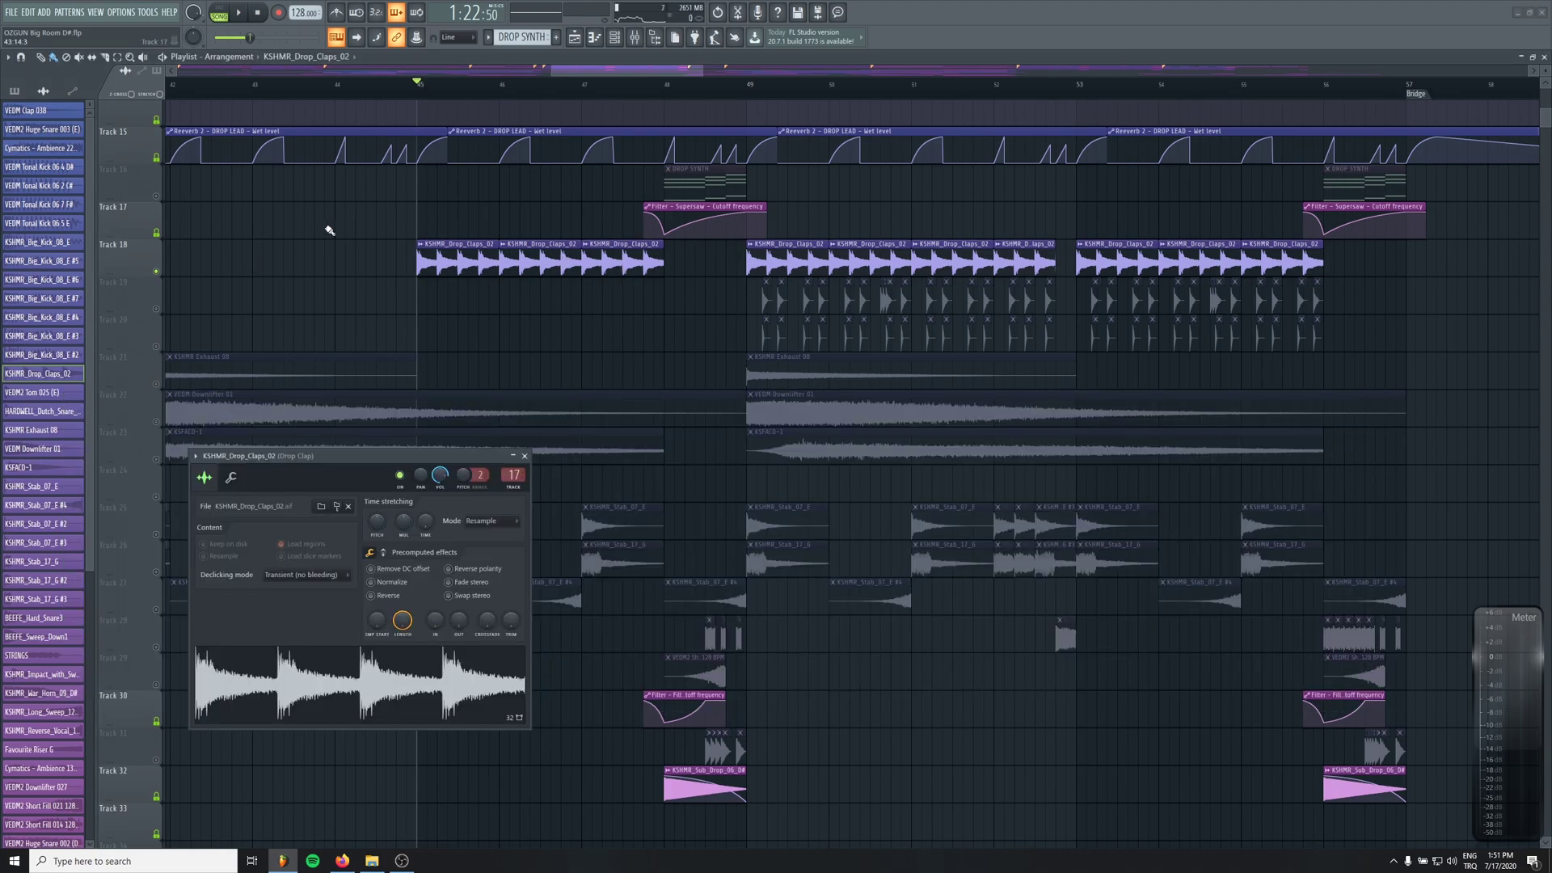
pyautogui.moveTo(349, 459); pyautogui.dragTo(318, 379)
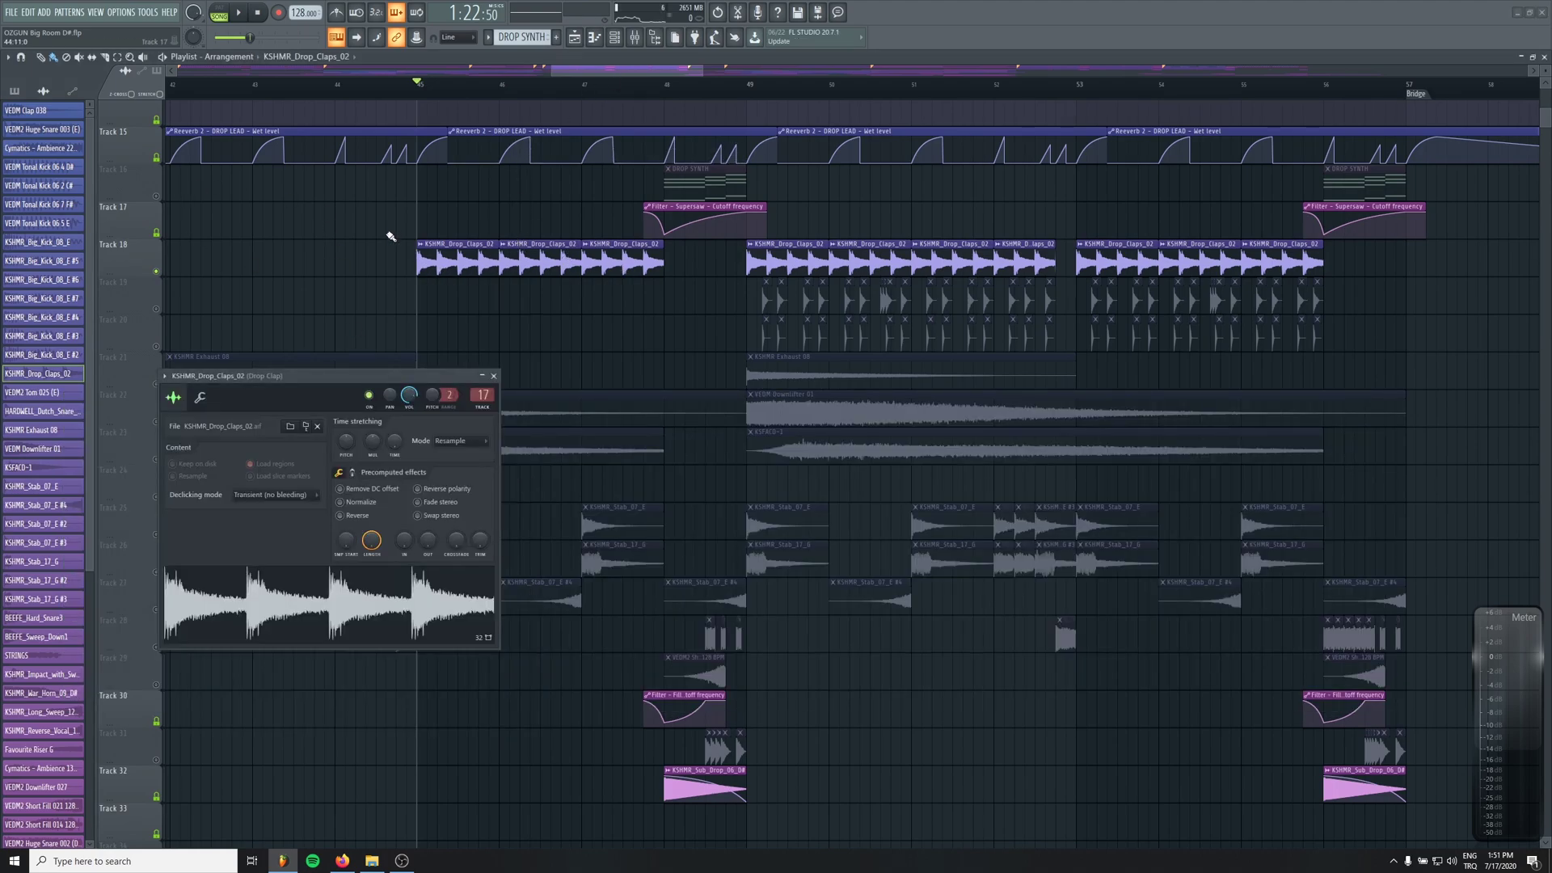
pyautogui.doubleClick(475, 390)
pyautogui.click(483, 377)
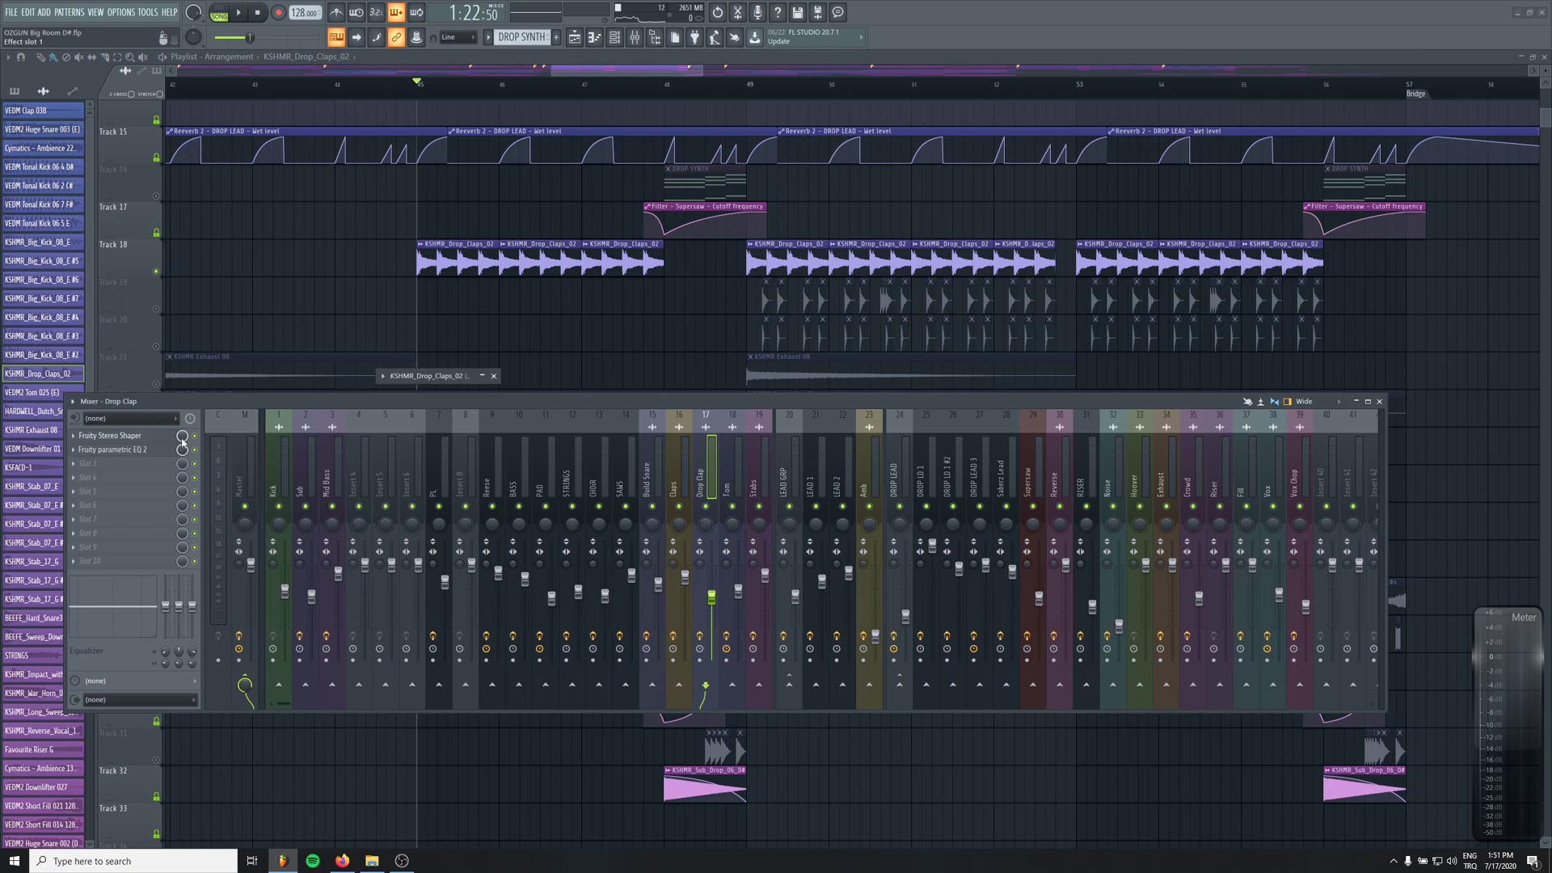
pyautogui.press('space')
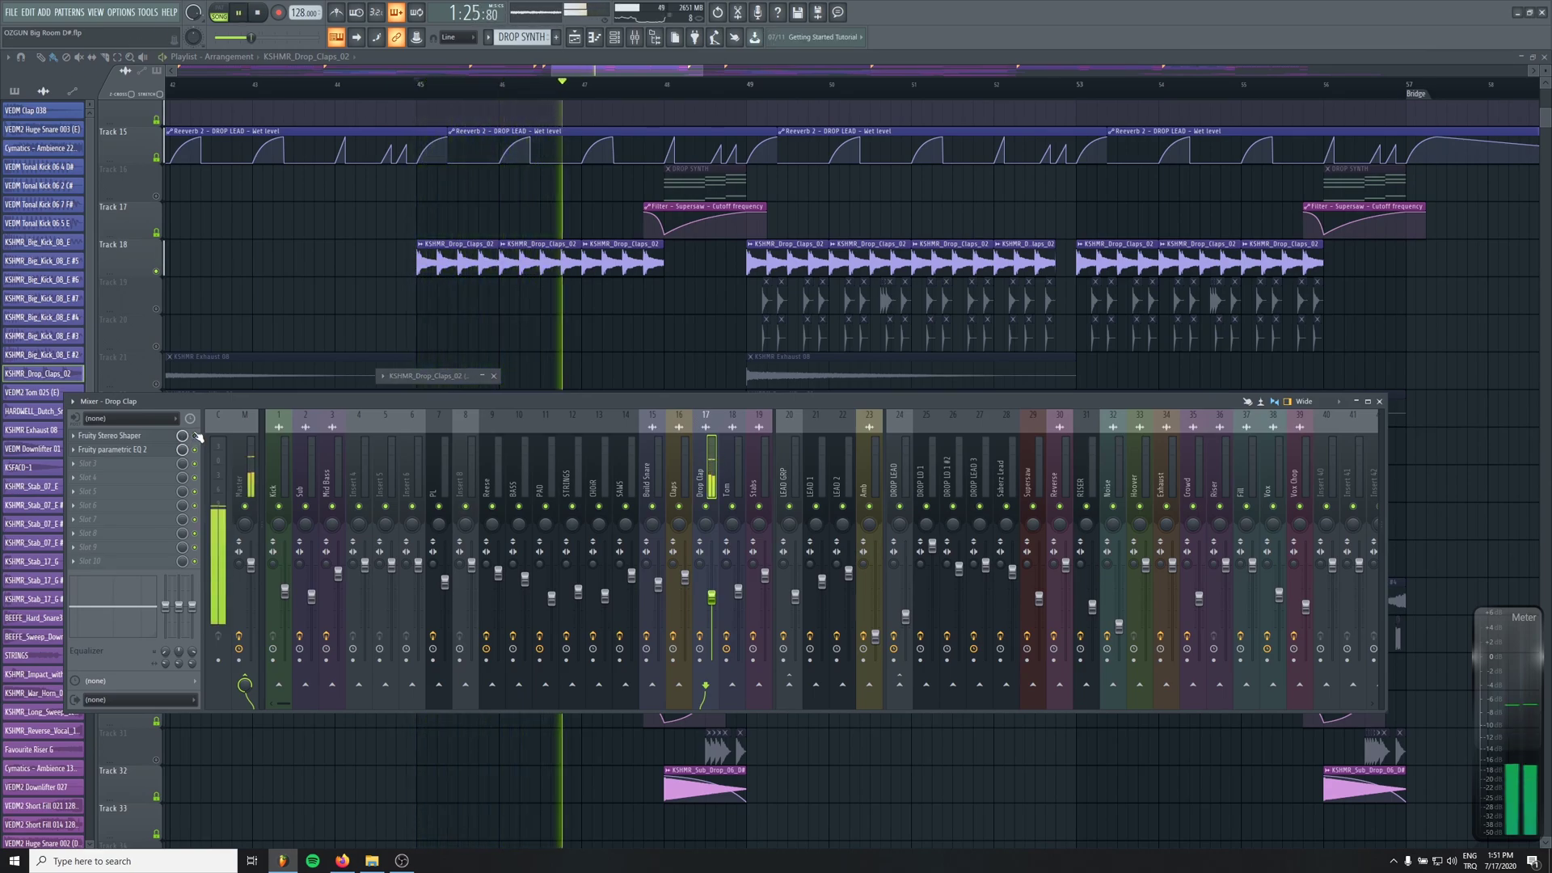
pyautogui.press('space')
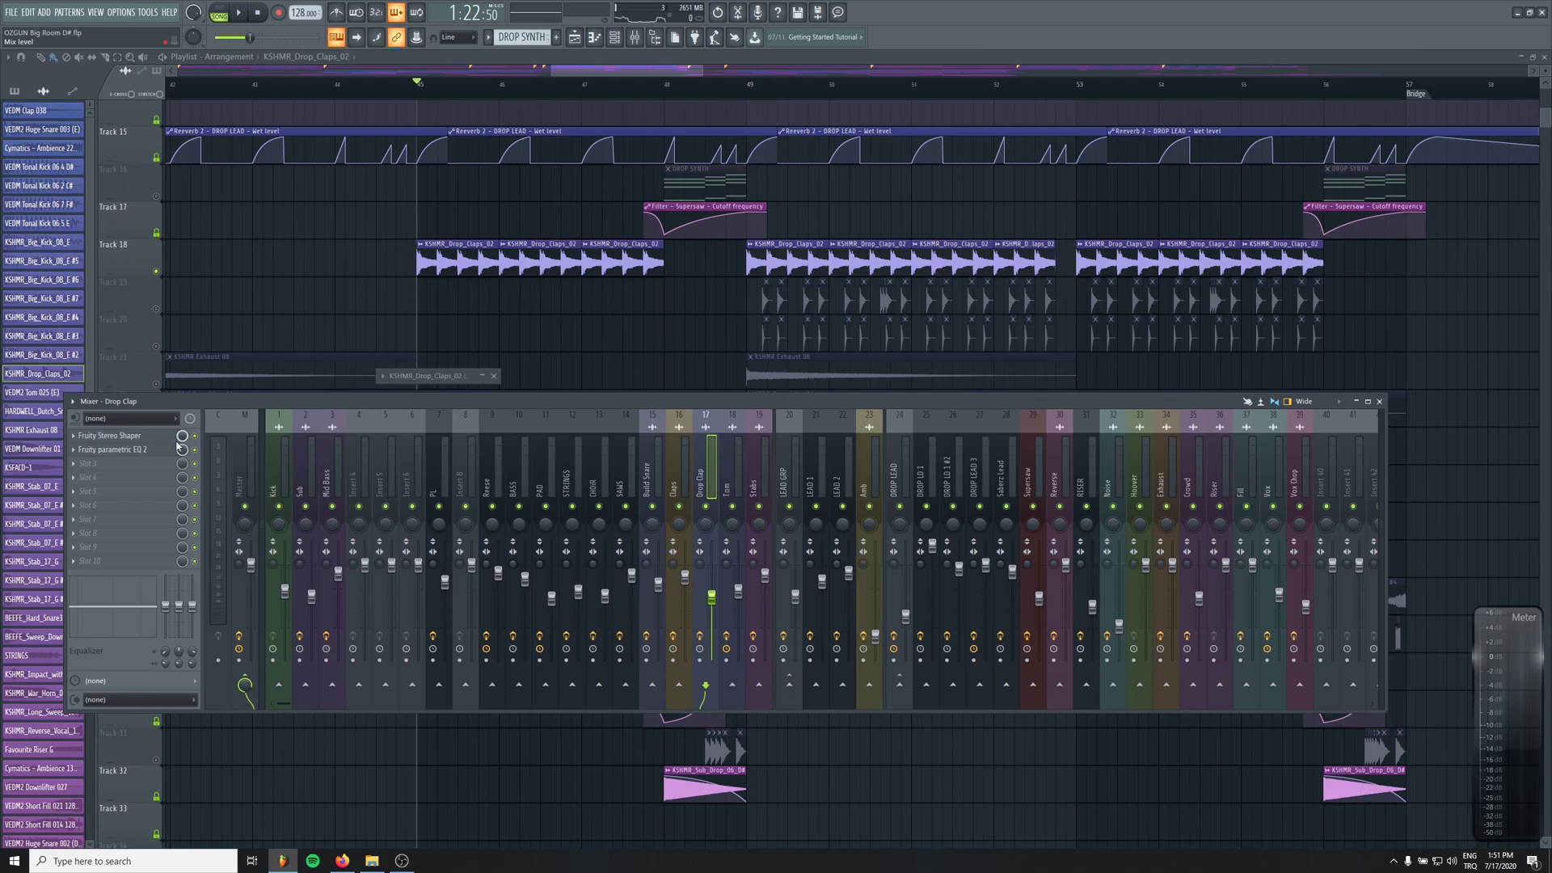
pyautogui.press('space')
pyautogui.click(152, 437)
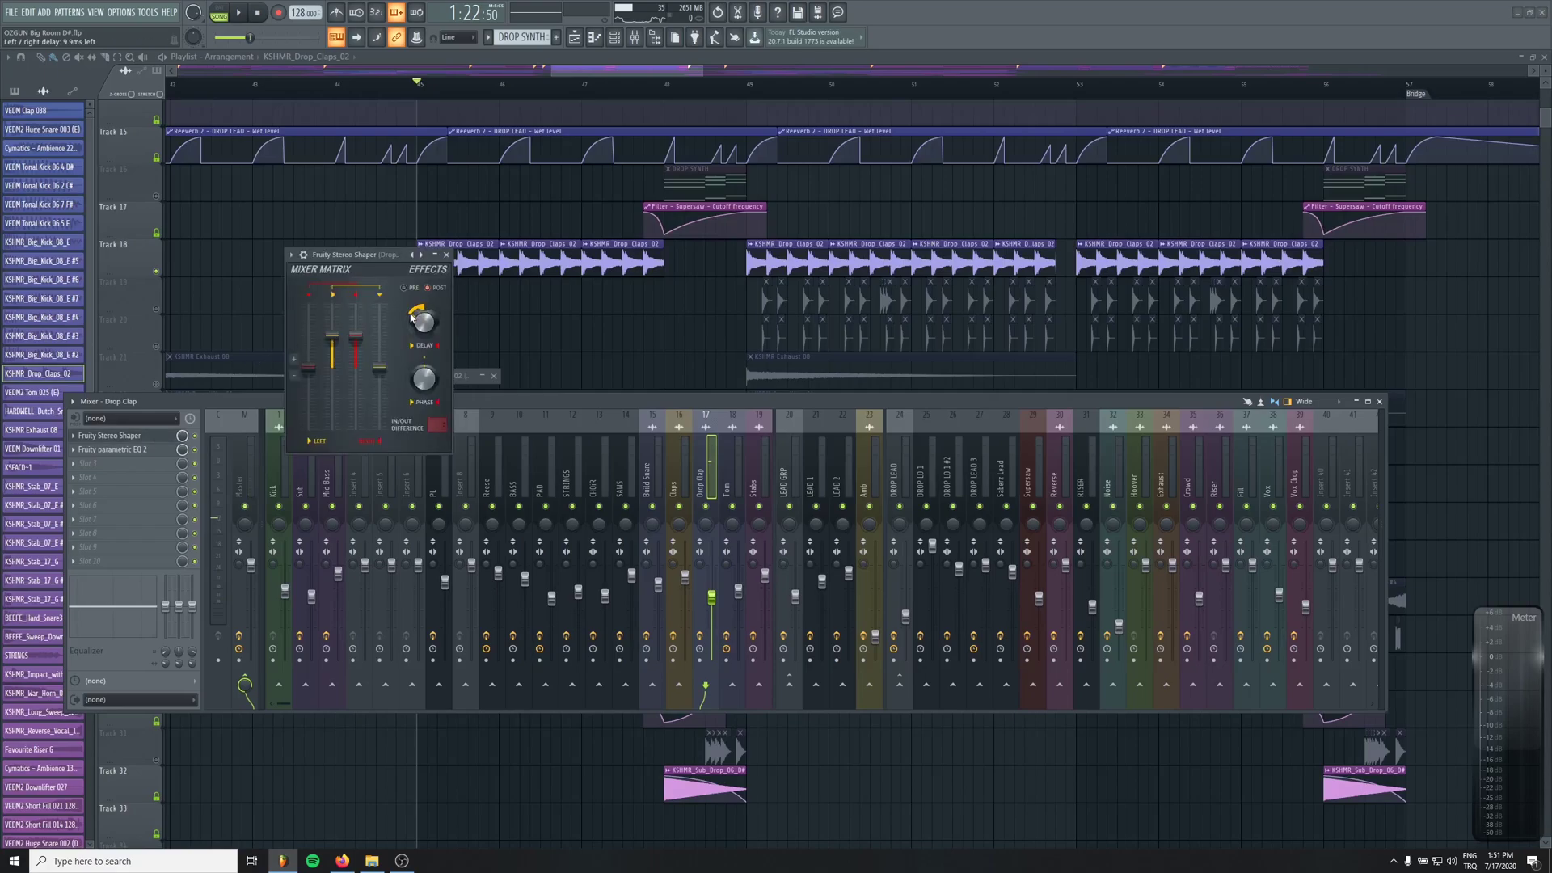
pyautogui.click(446, 255)
# Unmute the tom tracks 19 and 20 and show the mixer track linked to the VEDM2 Tom 025 (E) sample
pyautogui.moveTo(652, 277); pyautogui.dragTo(271, 260)
pyautogui.click(157, 291)
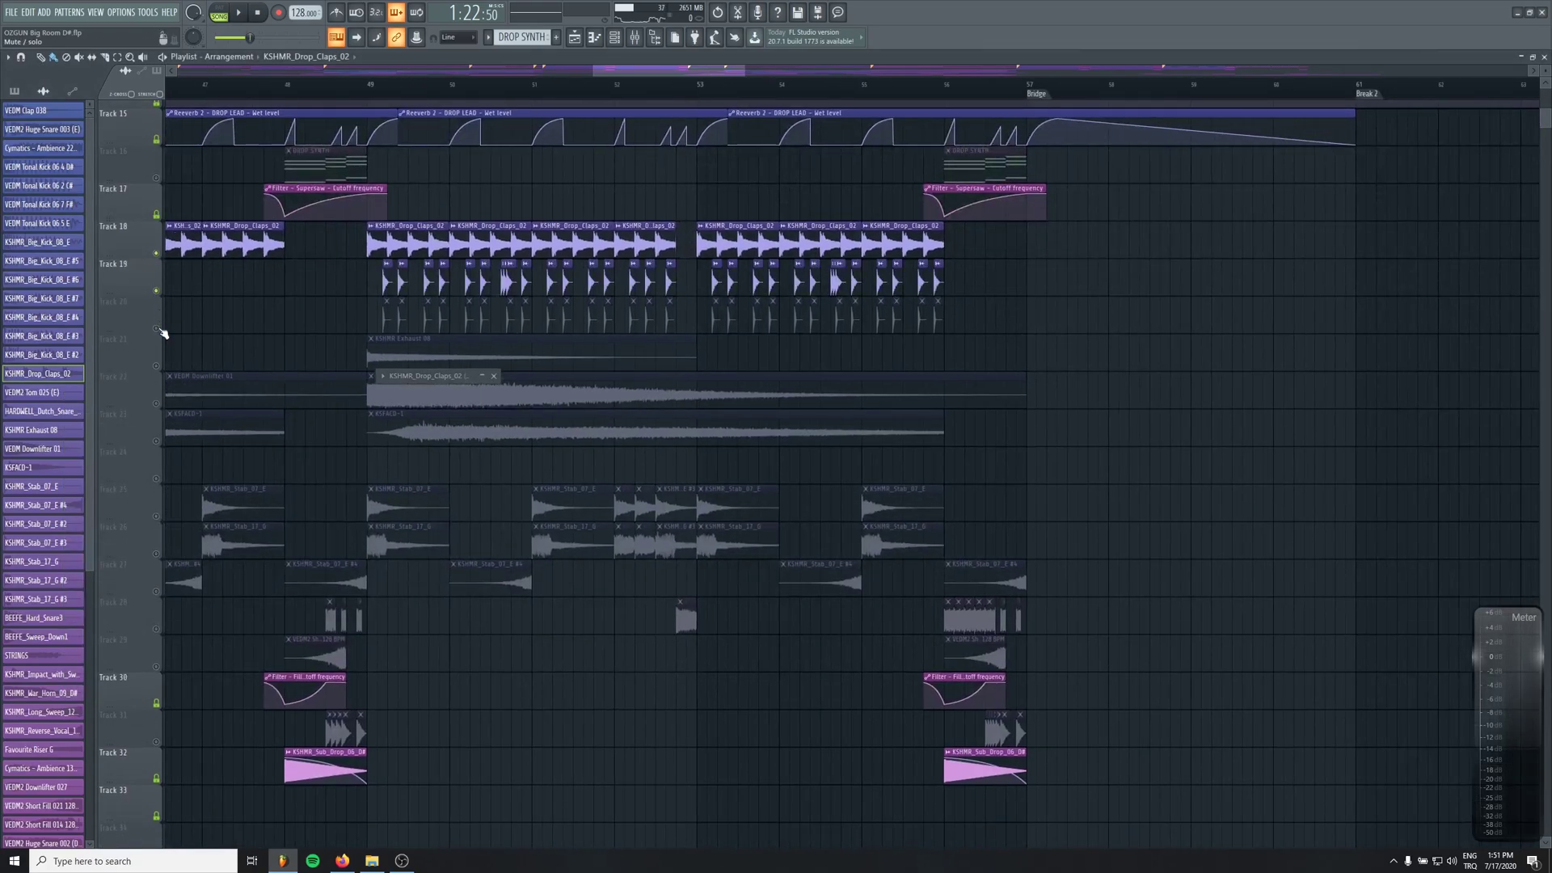
pyautogui.doubleClick(424, 279)
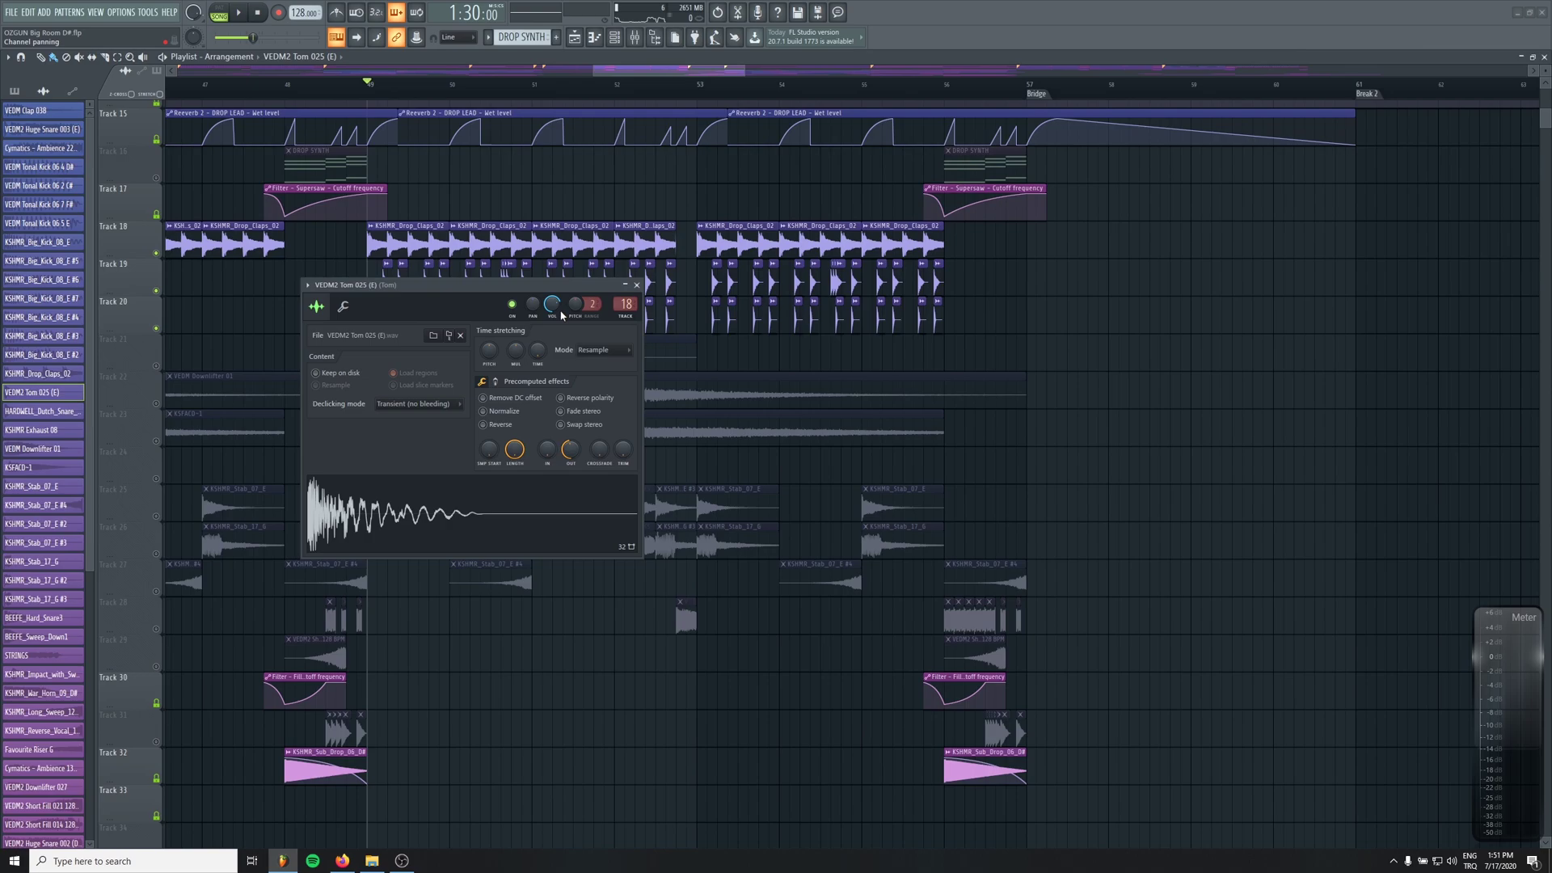
pyautogui.press('F9')
pyautogui.click(637, 284)
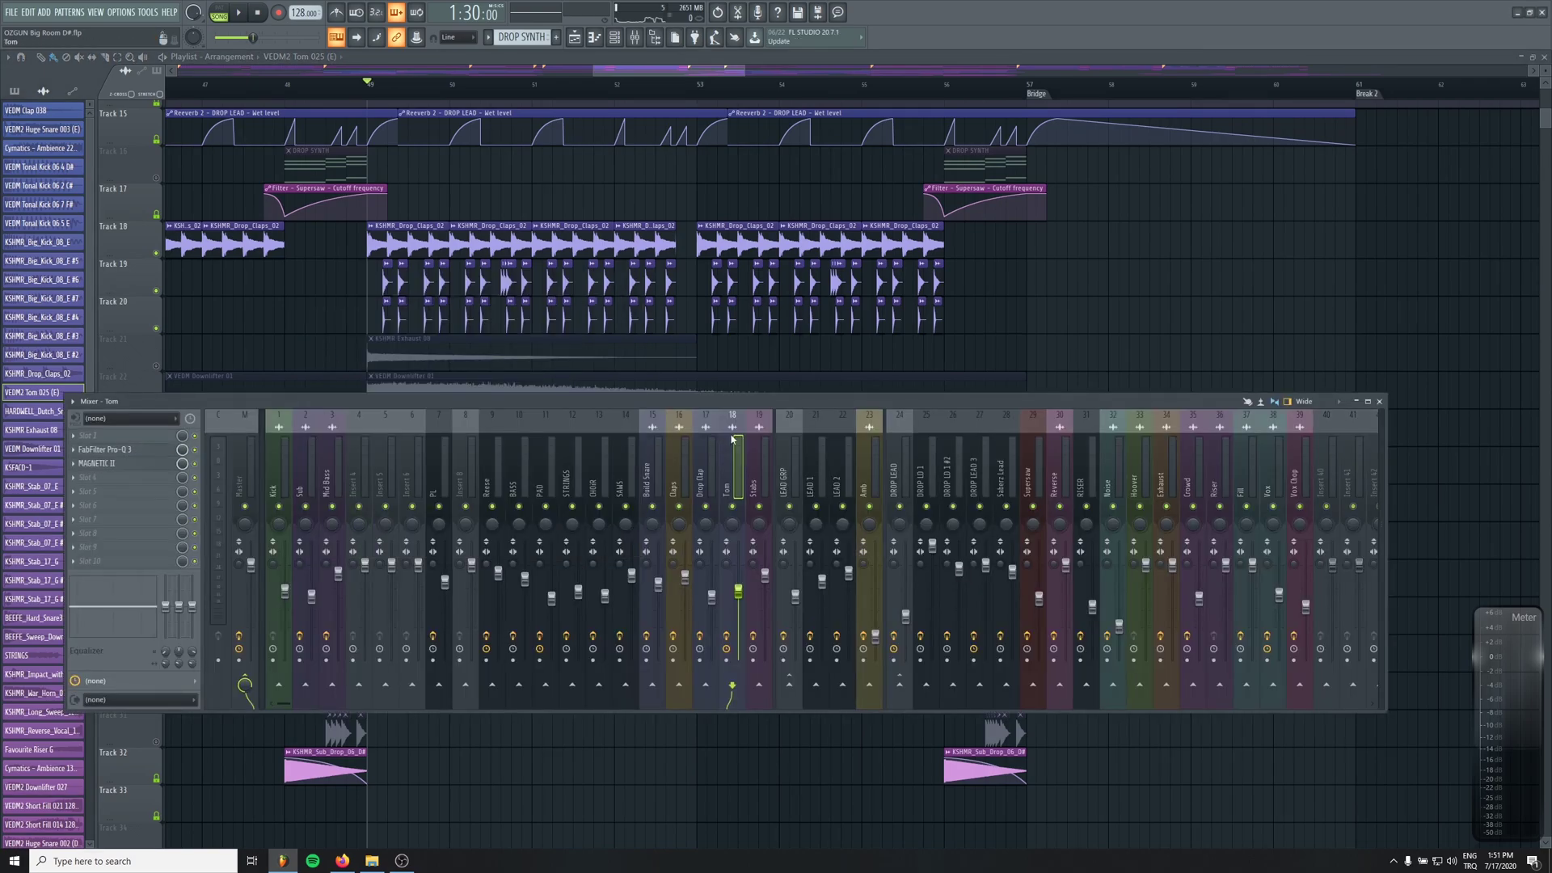
# Listen to the toms with the claps, and add a Fruity Stereo Shaper with a channel delay to the Tom mixer track's first slot
pyautogui.press('space')
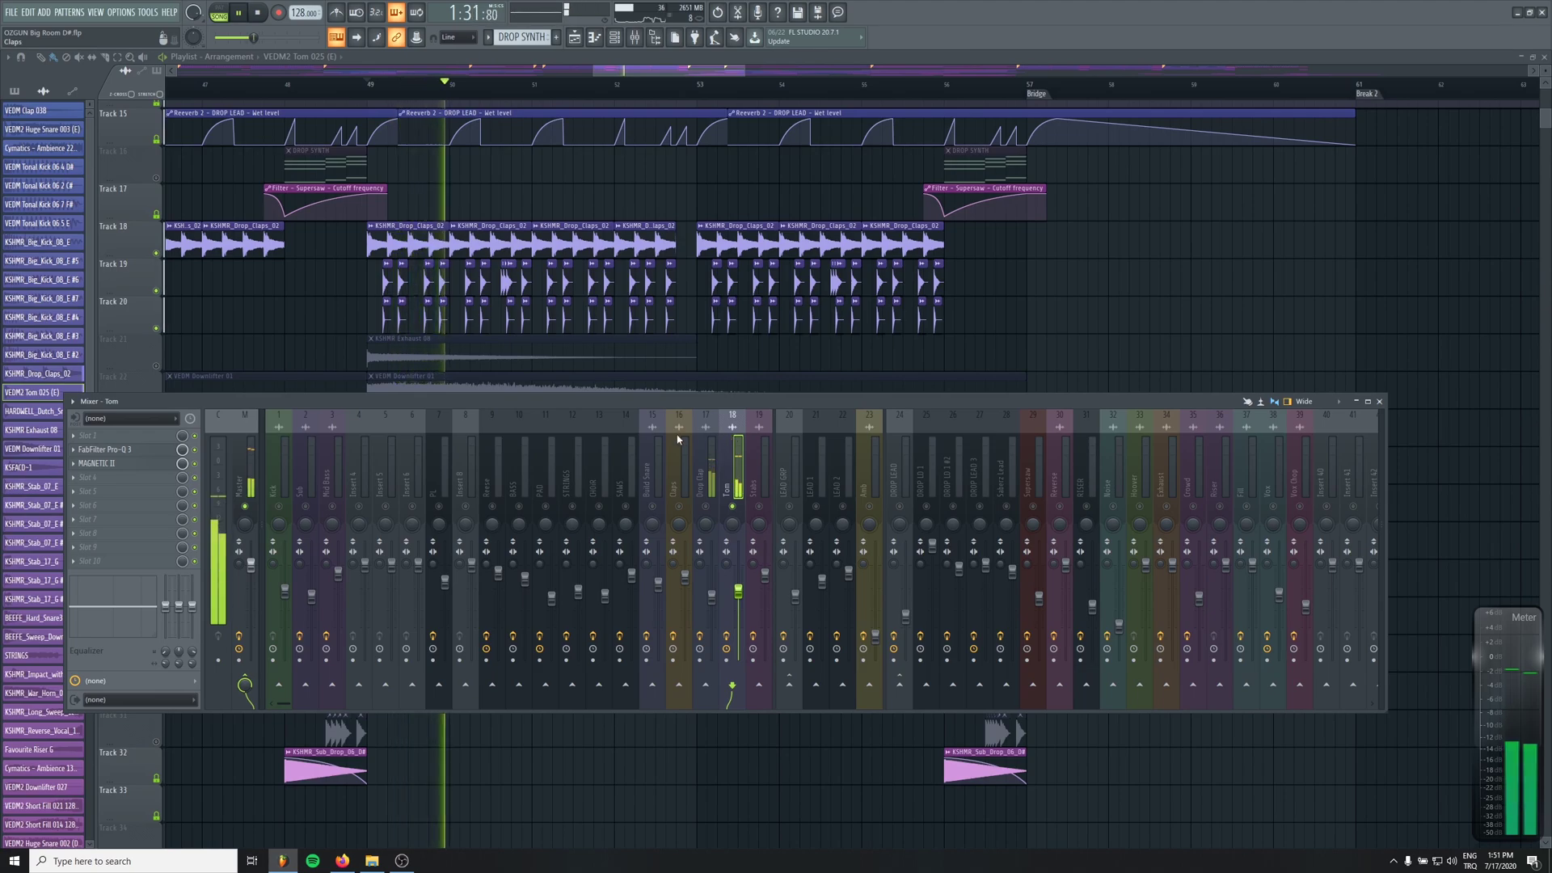
pyautogui.press('space')
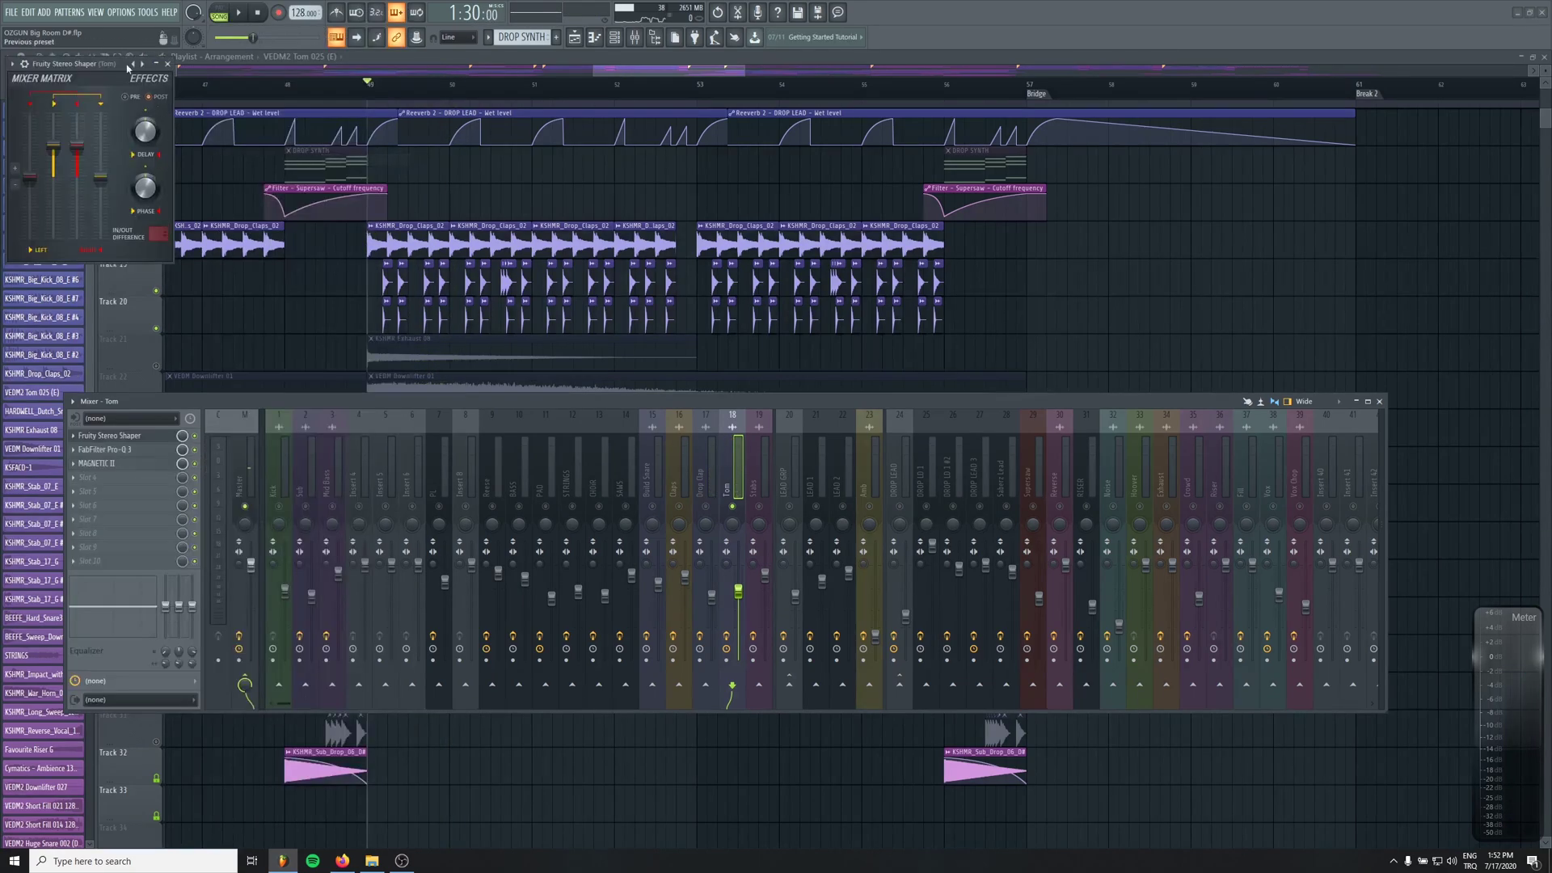
pyautogui.moveTo(83, 67); pyautogui.dragTo(366, 235)
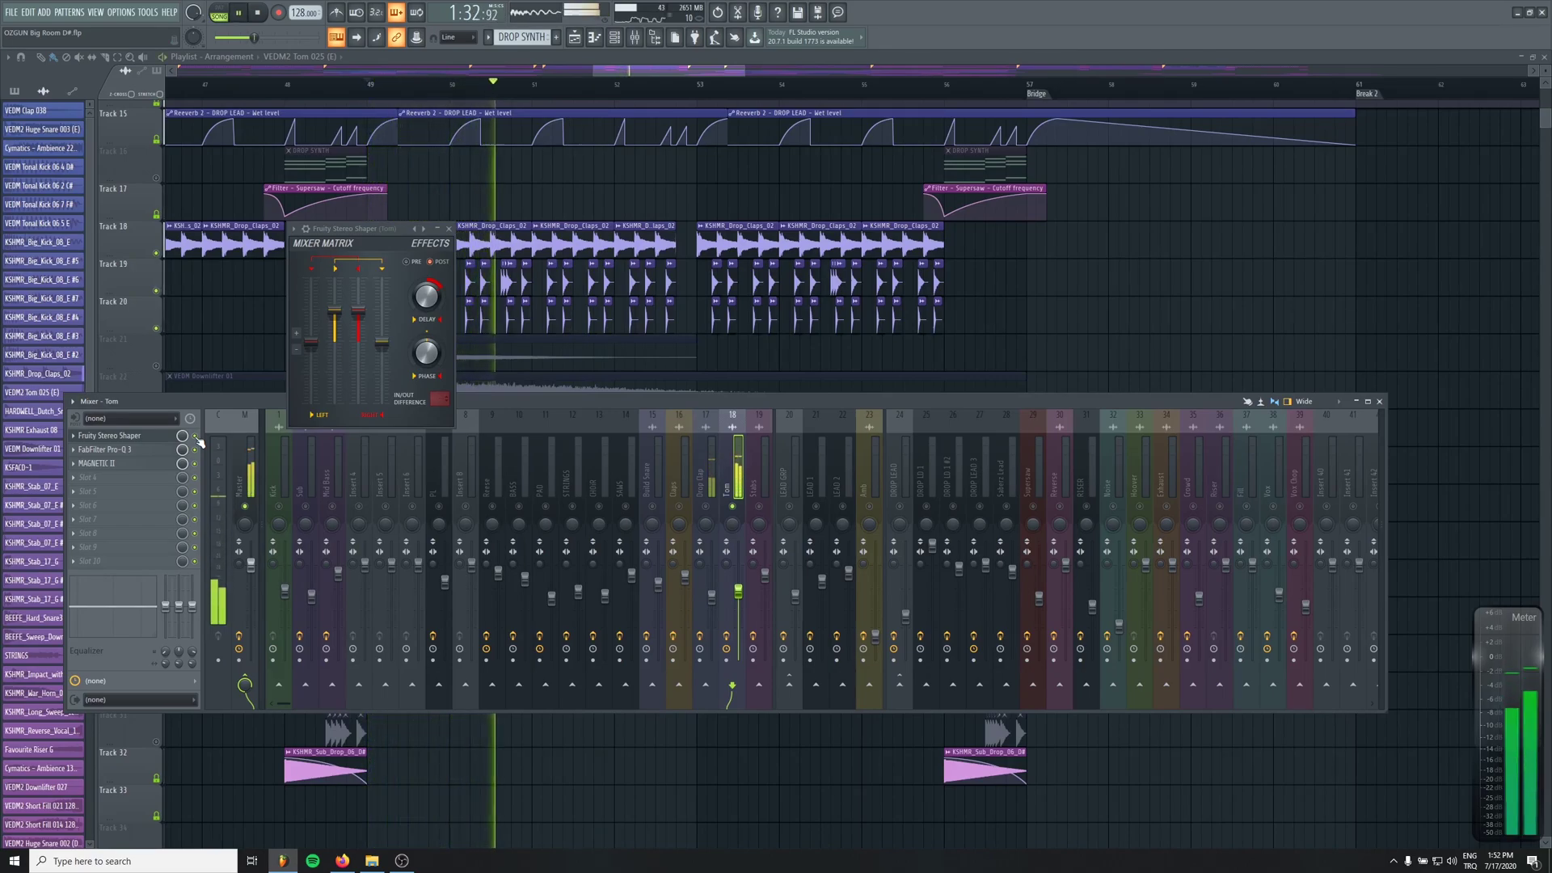
# Replay the toms with the claps and lower the Tom mixer fader slightly to 69%
pyautogui.press('space')
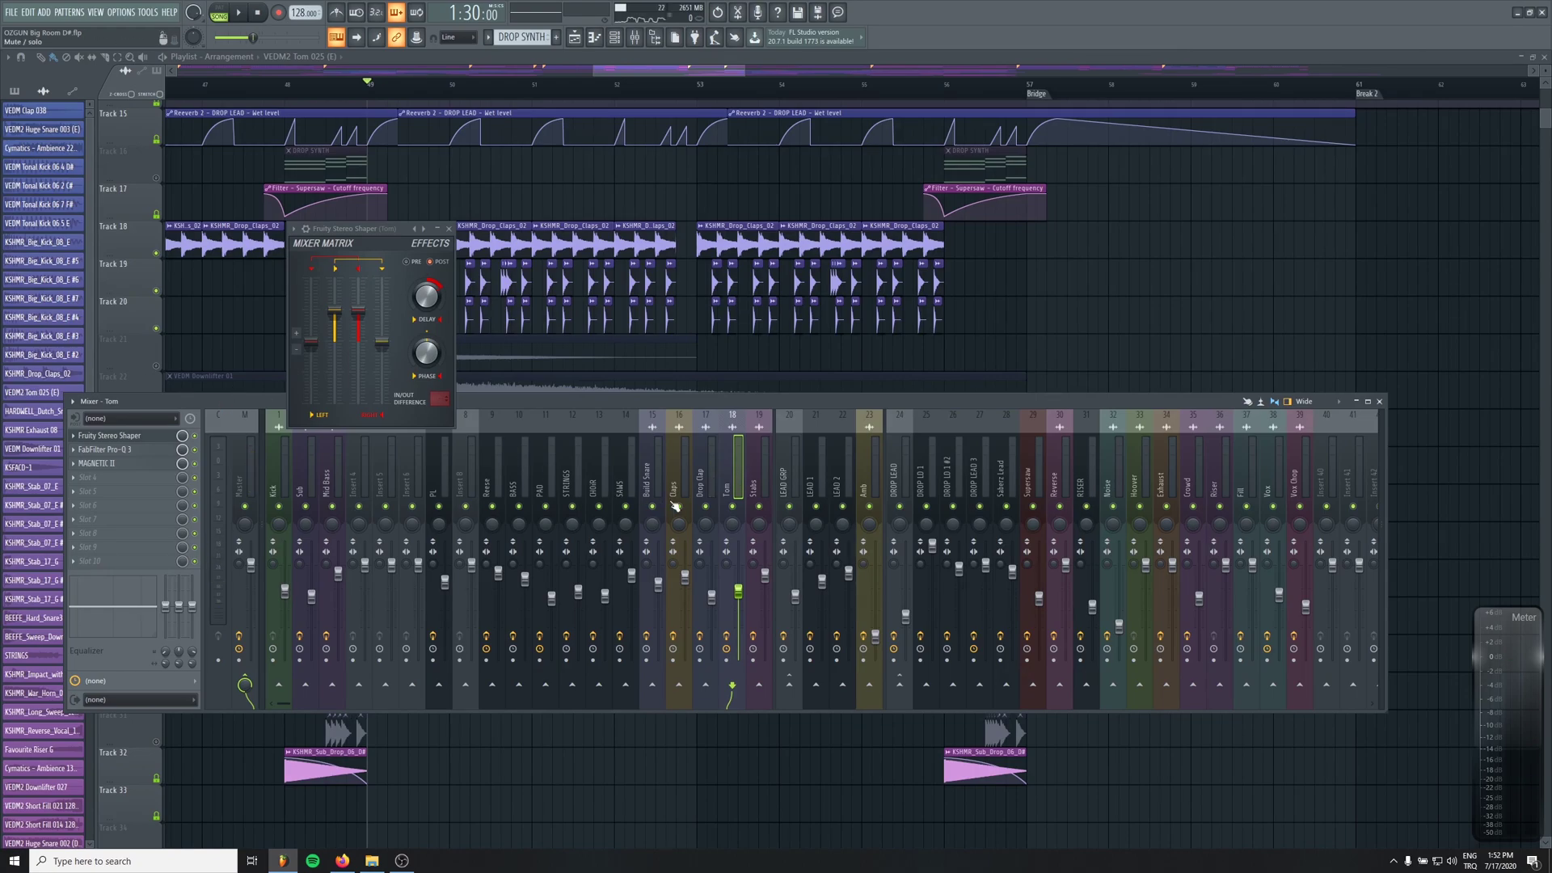
pyautogui.press('space')
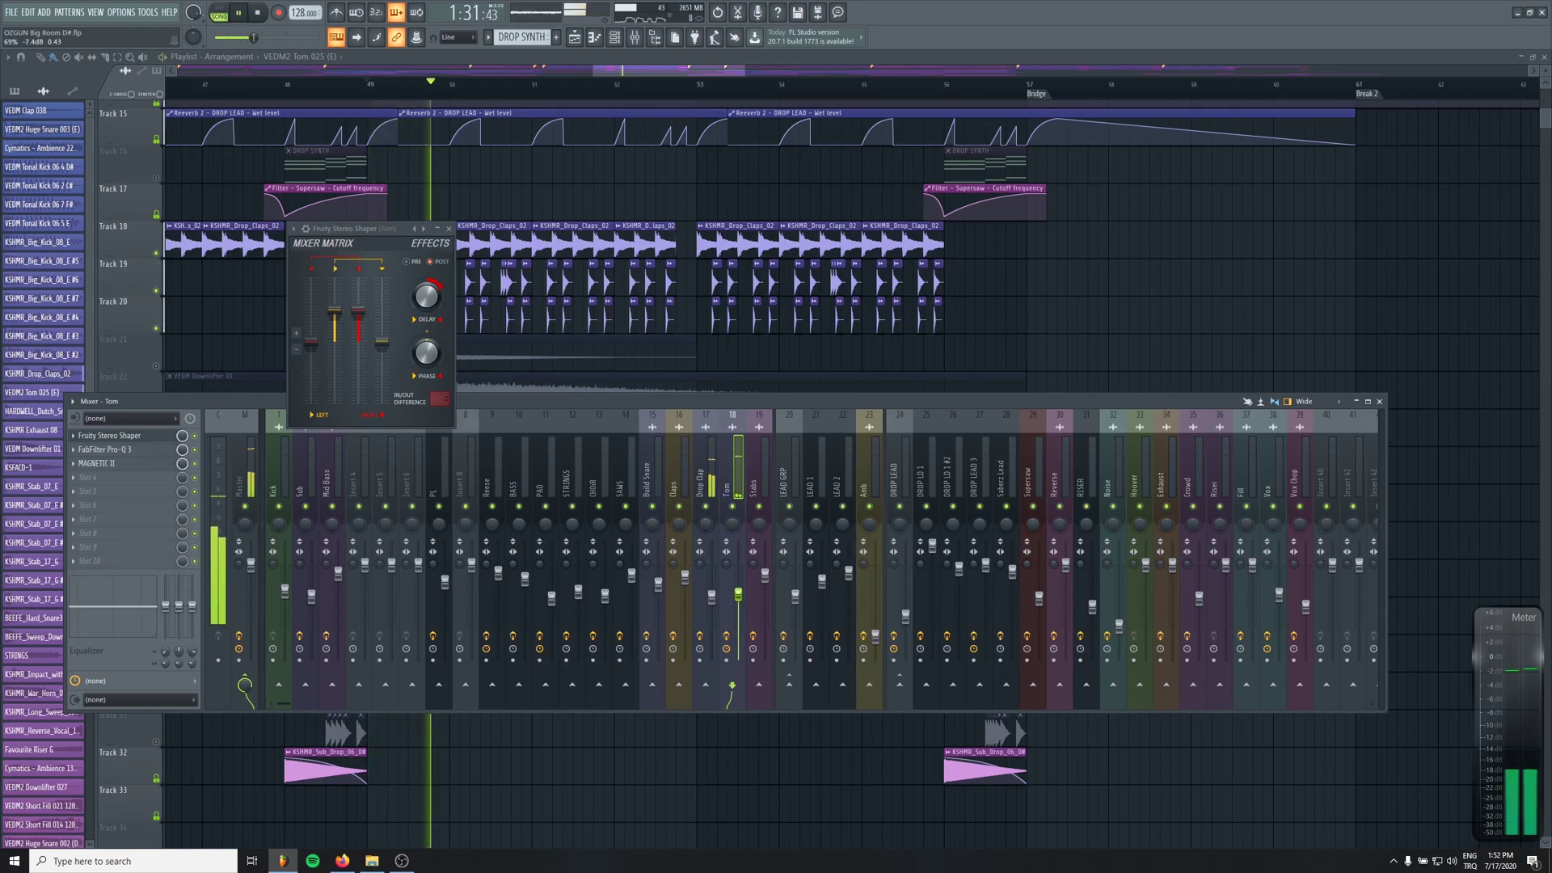
pyautogui.press('space')
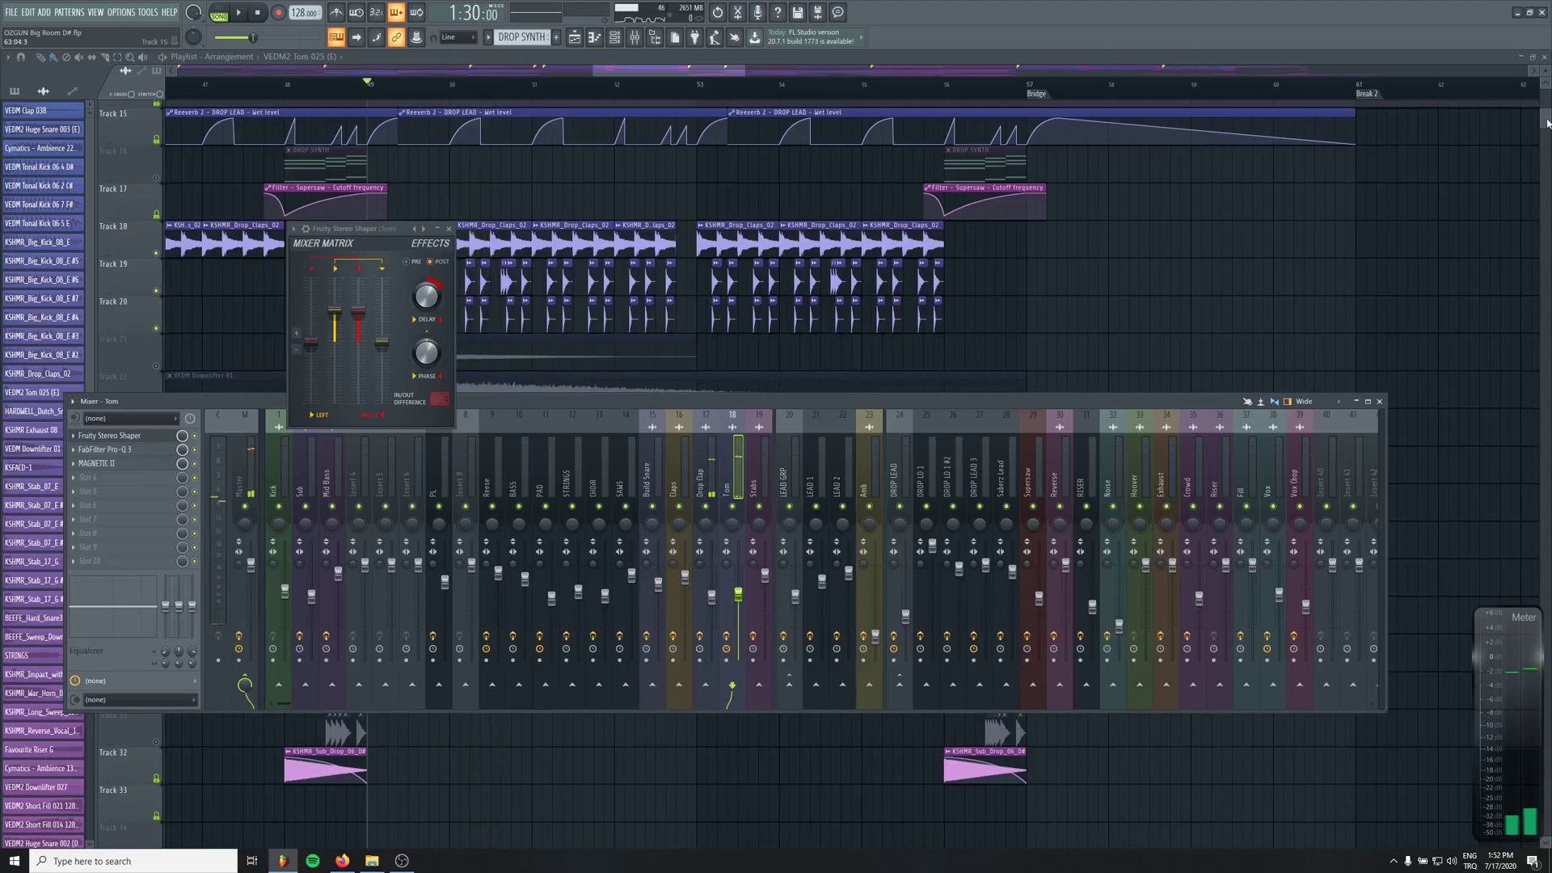
# Unmute the kick and bass tracks 4 to 6 and play them with the claps and toms while watching the mixer, then close the windows
pyautogui.click(105, 363)
pyautogui.scroll(5, 105, 363)
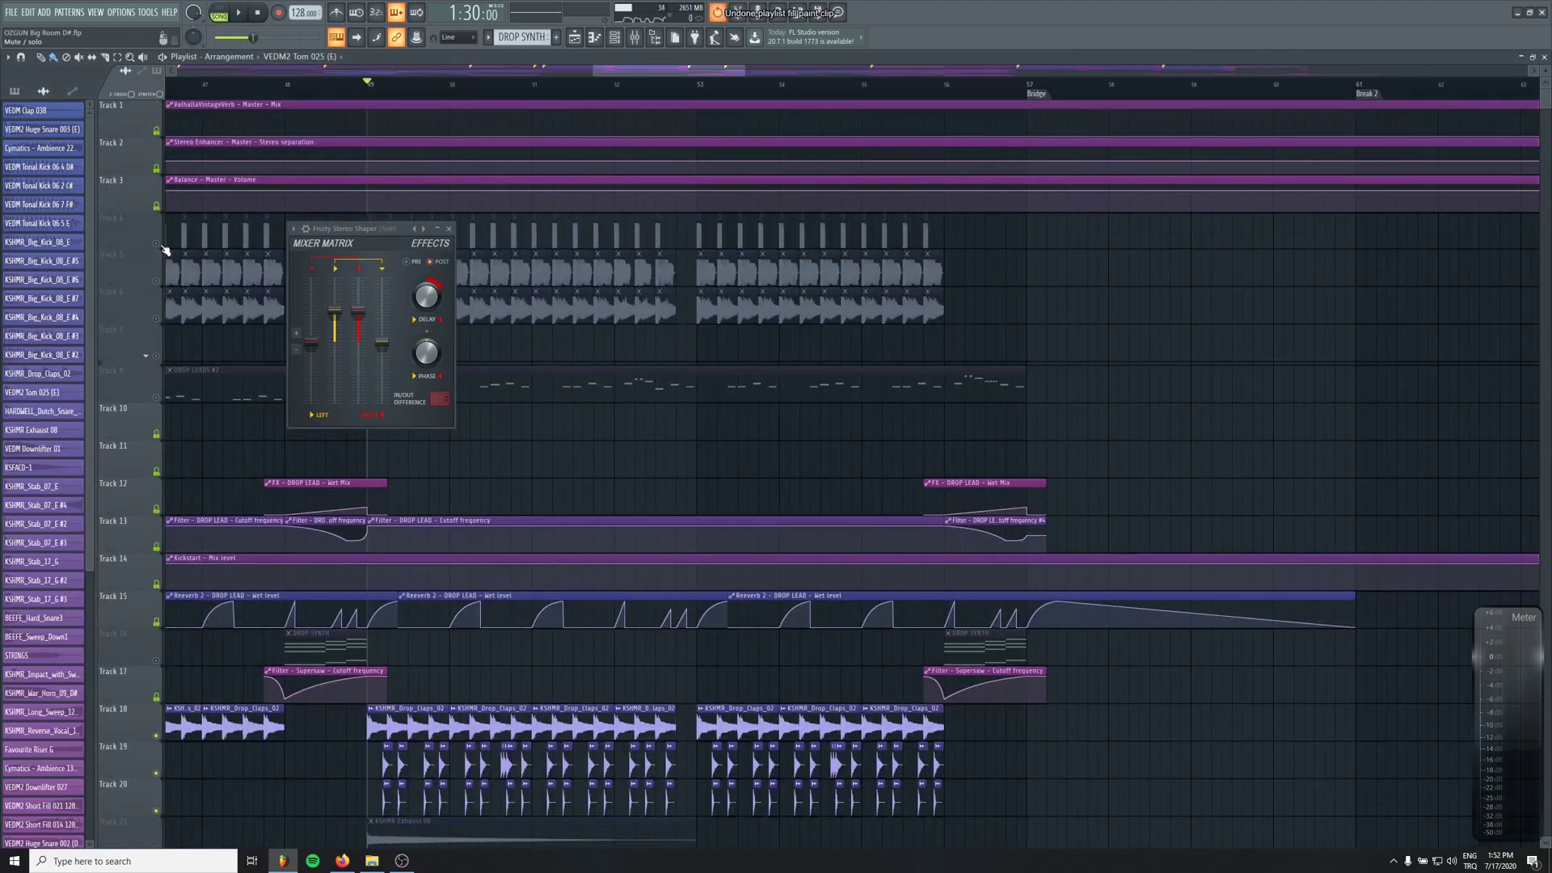
pyautogui.moveTo(161, 246); pyautogui.dragTo(163, 325)
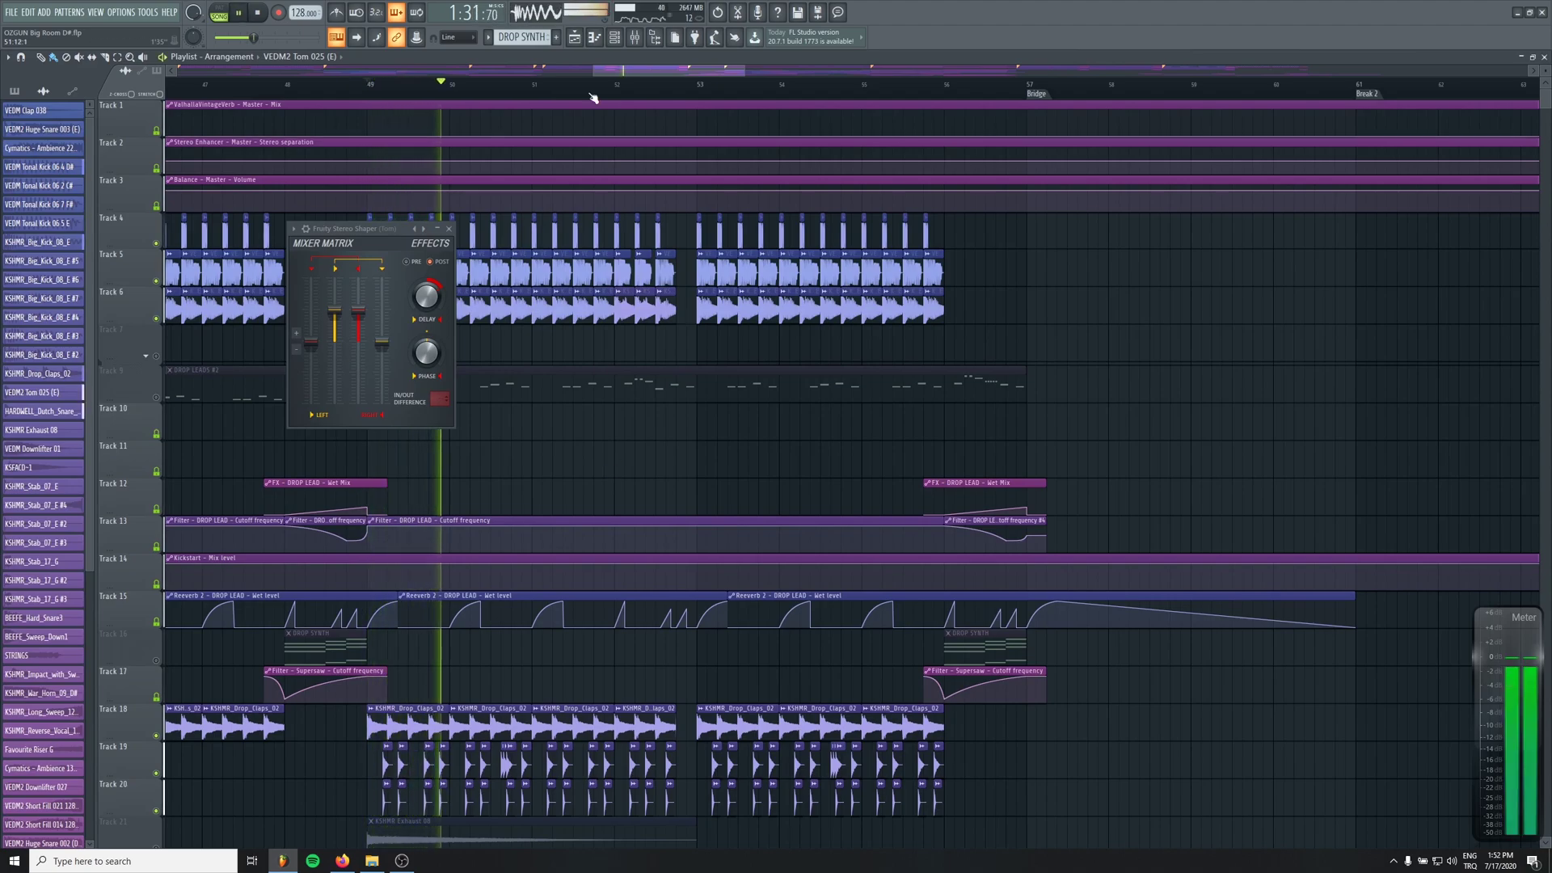
pyautogui.click(636, 37)
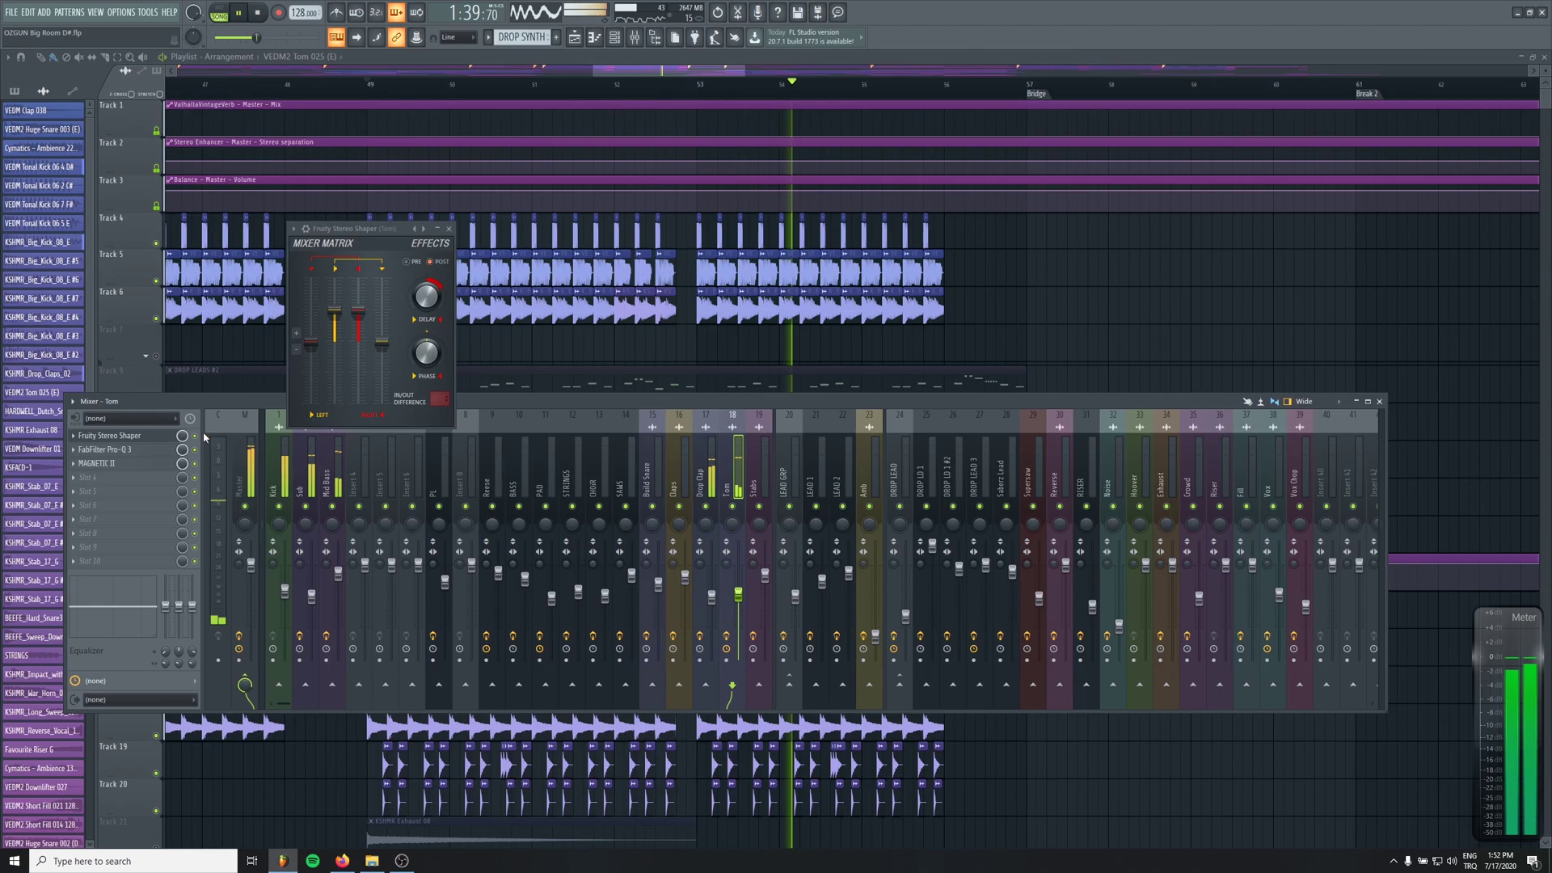
pyautogui.press('F9')
pyautogui.press('space')
pyautogui.click(449, 229)
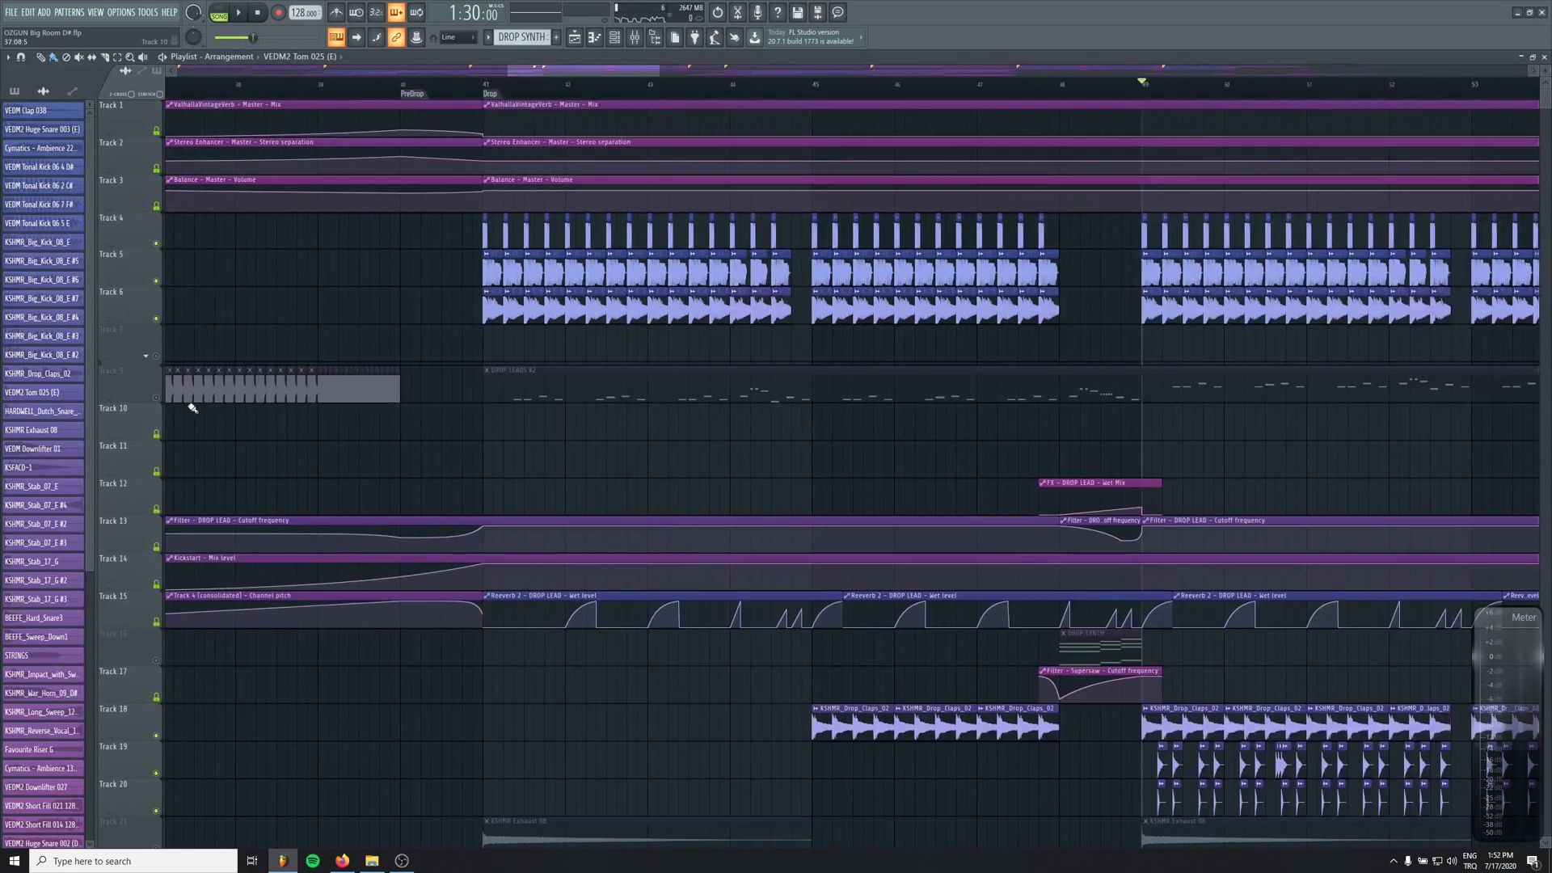
# Solo the DROP LEADS #2 track (Track 9) and play it from the Drop marker
pyautogui.rightClick(158, 398)
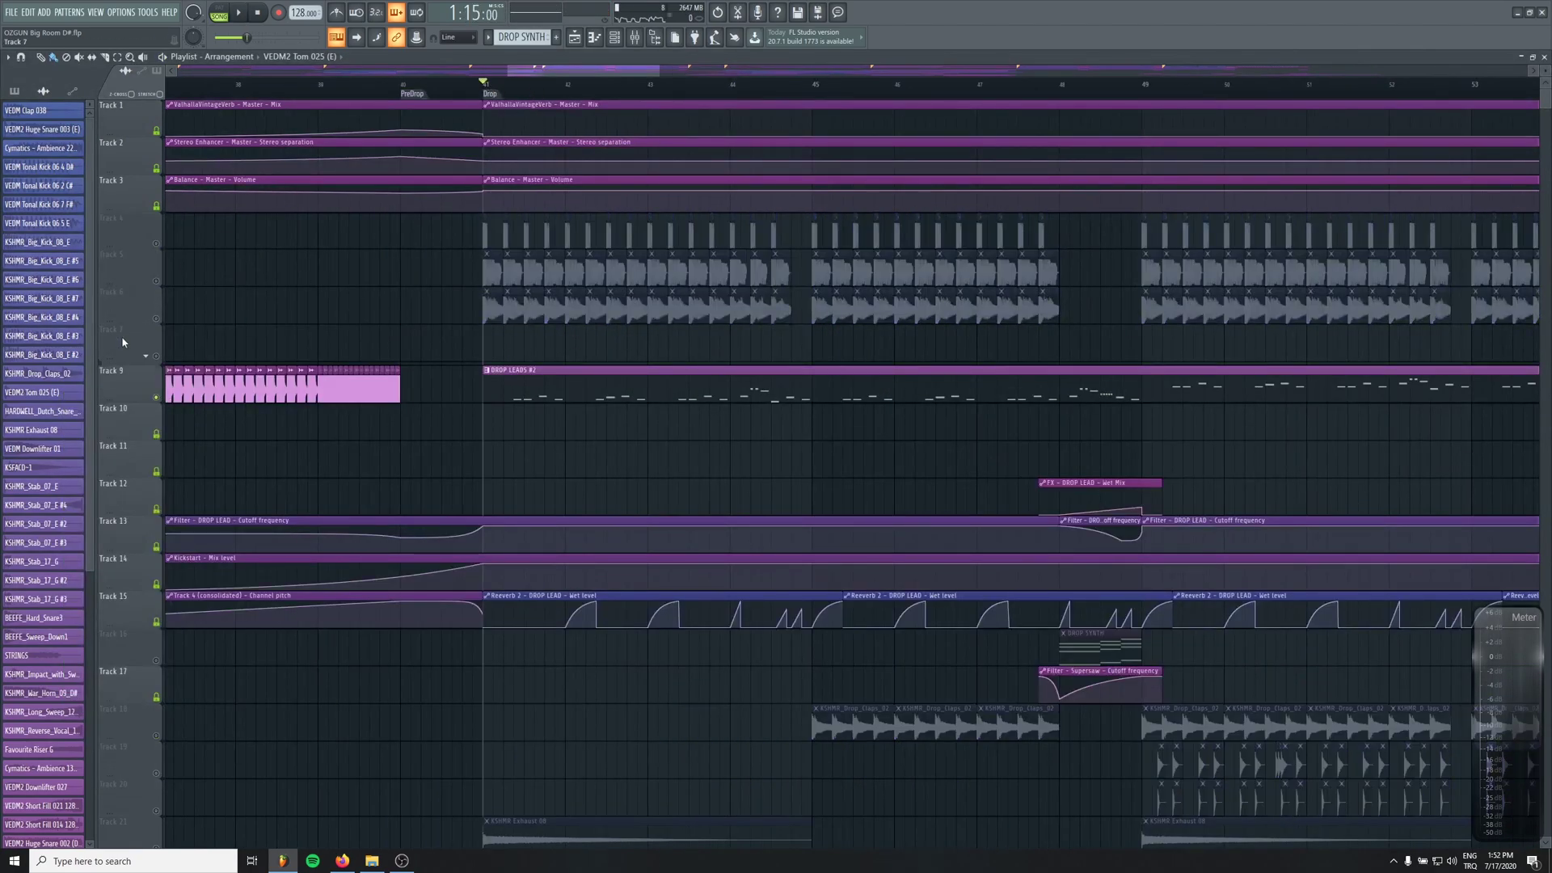
pyautogui.hscroll(2, 347, 469)
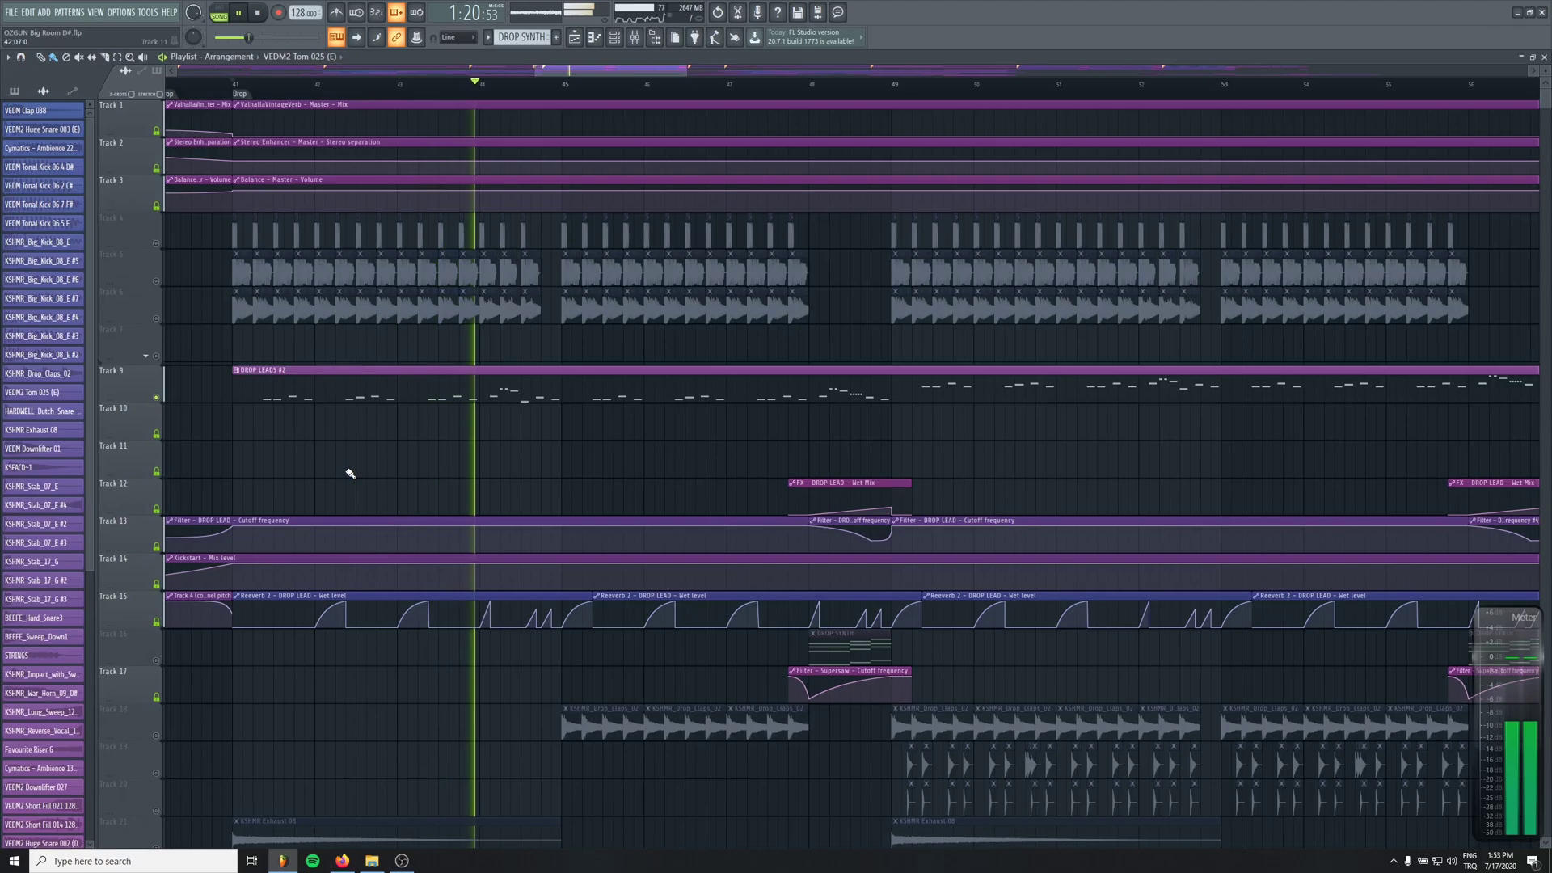
pyautogui.press('space')
# Unsolo Track 9 to bring back all tracks, and play the full drop before stopping playback
pyautogui.rightClick(162, 401)
pyautogui.press('space')
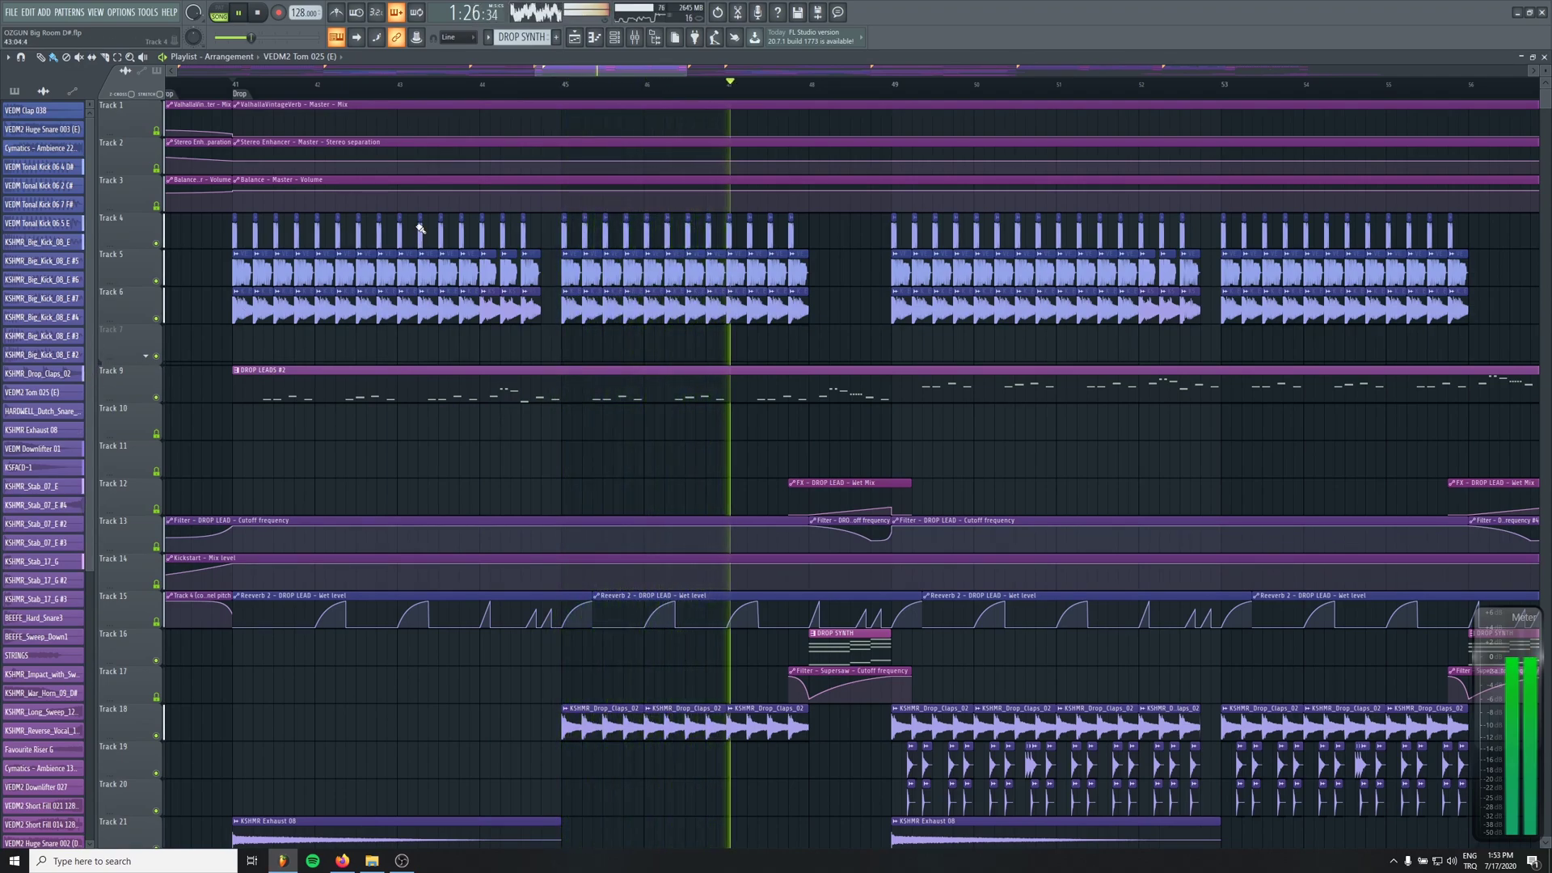
pyautogui.press('space')
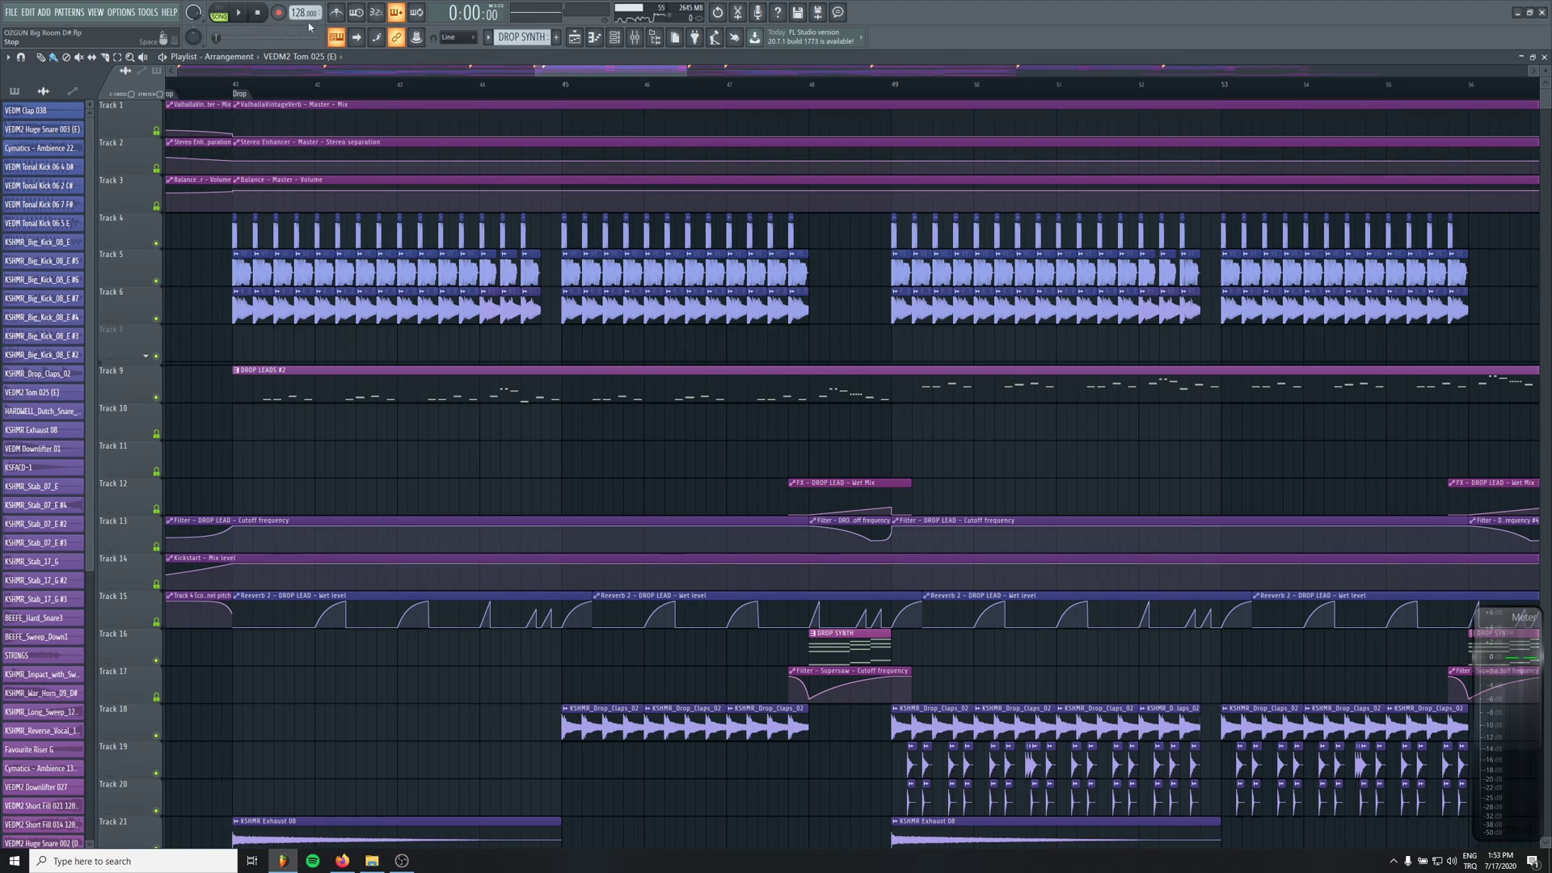
# Show the mixer and look through the drop lead tracks DROP LD 1, DROP LD 1 #2, DROP LEAD 3 and Select Lead
pyautogui.click(632, 38)
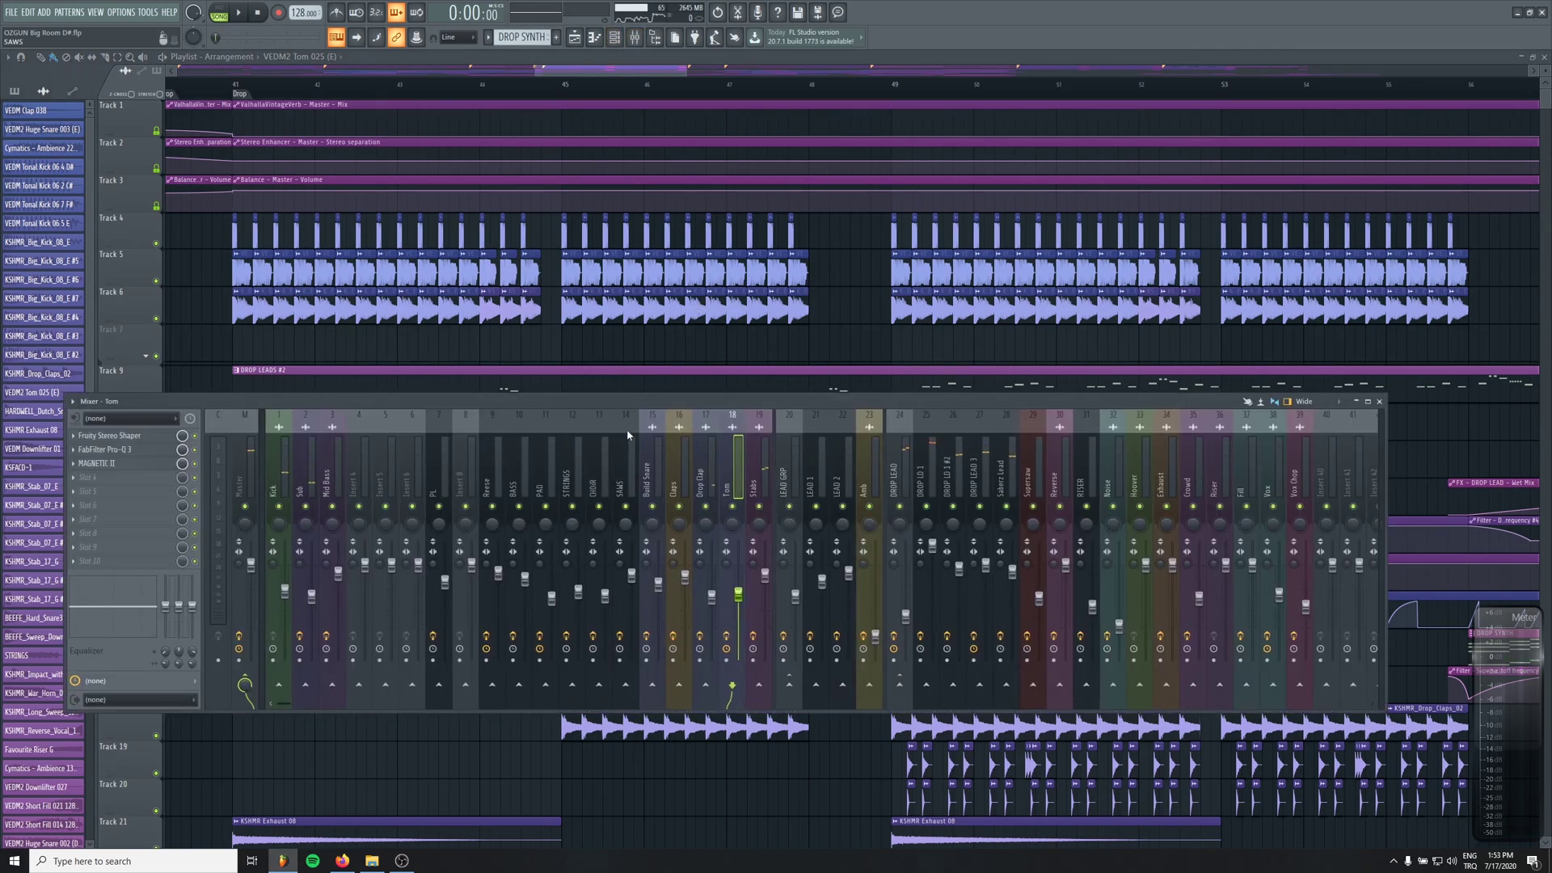
pyautogui.scroll(-4, 627, 435)
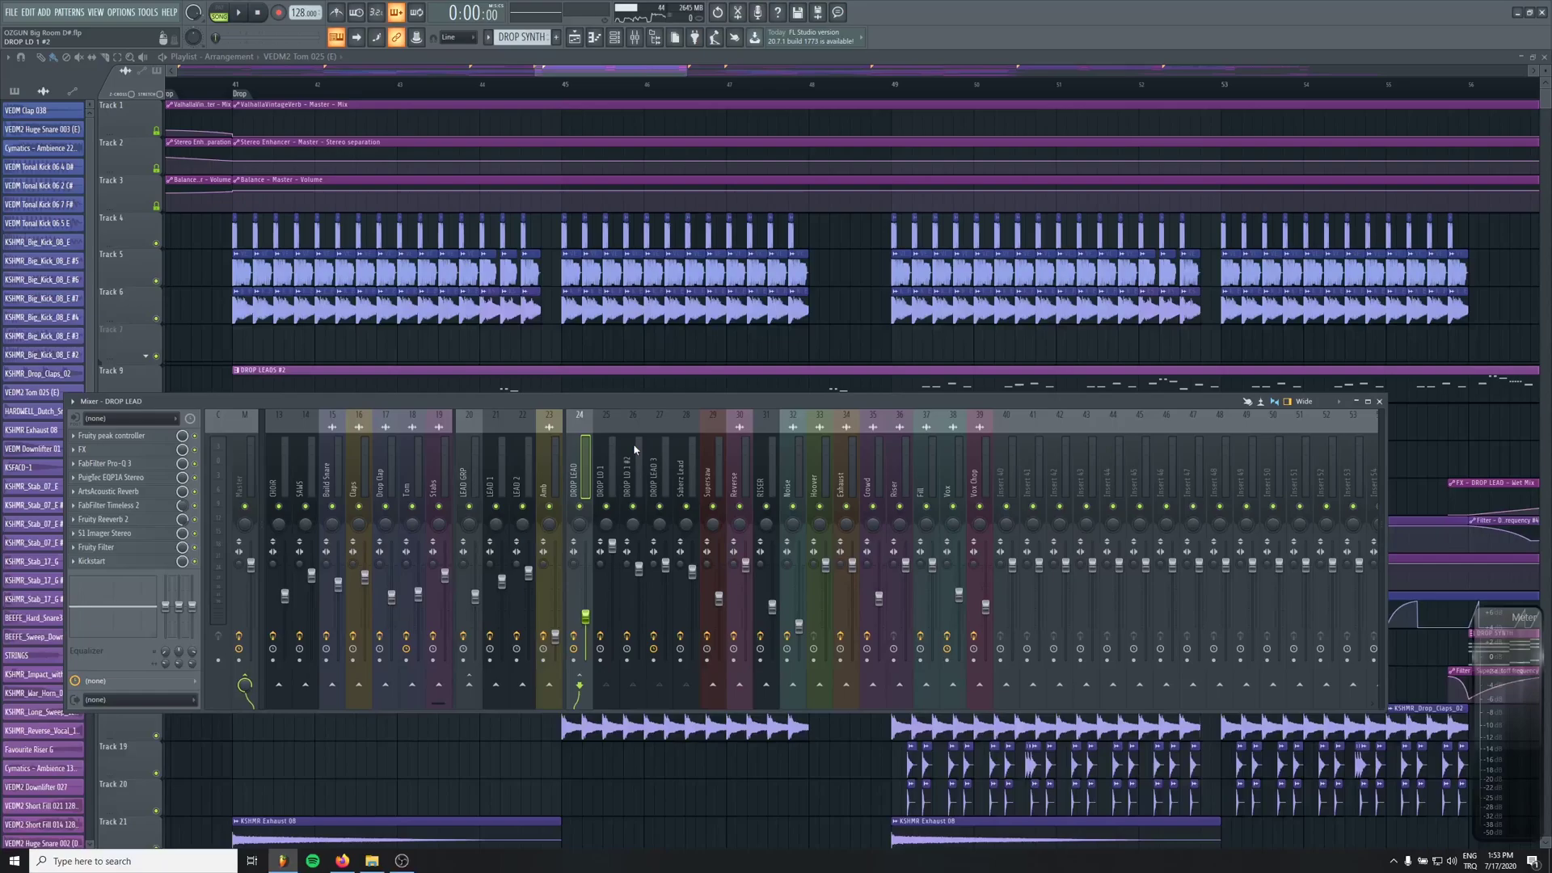
pyautogui.click(614, 452)
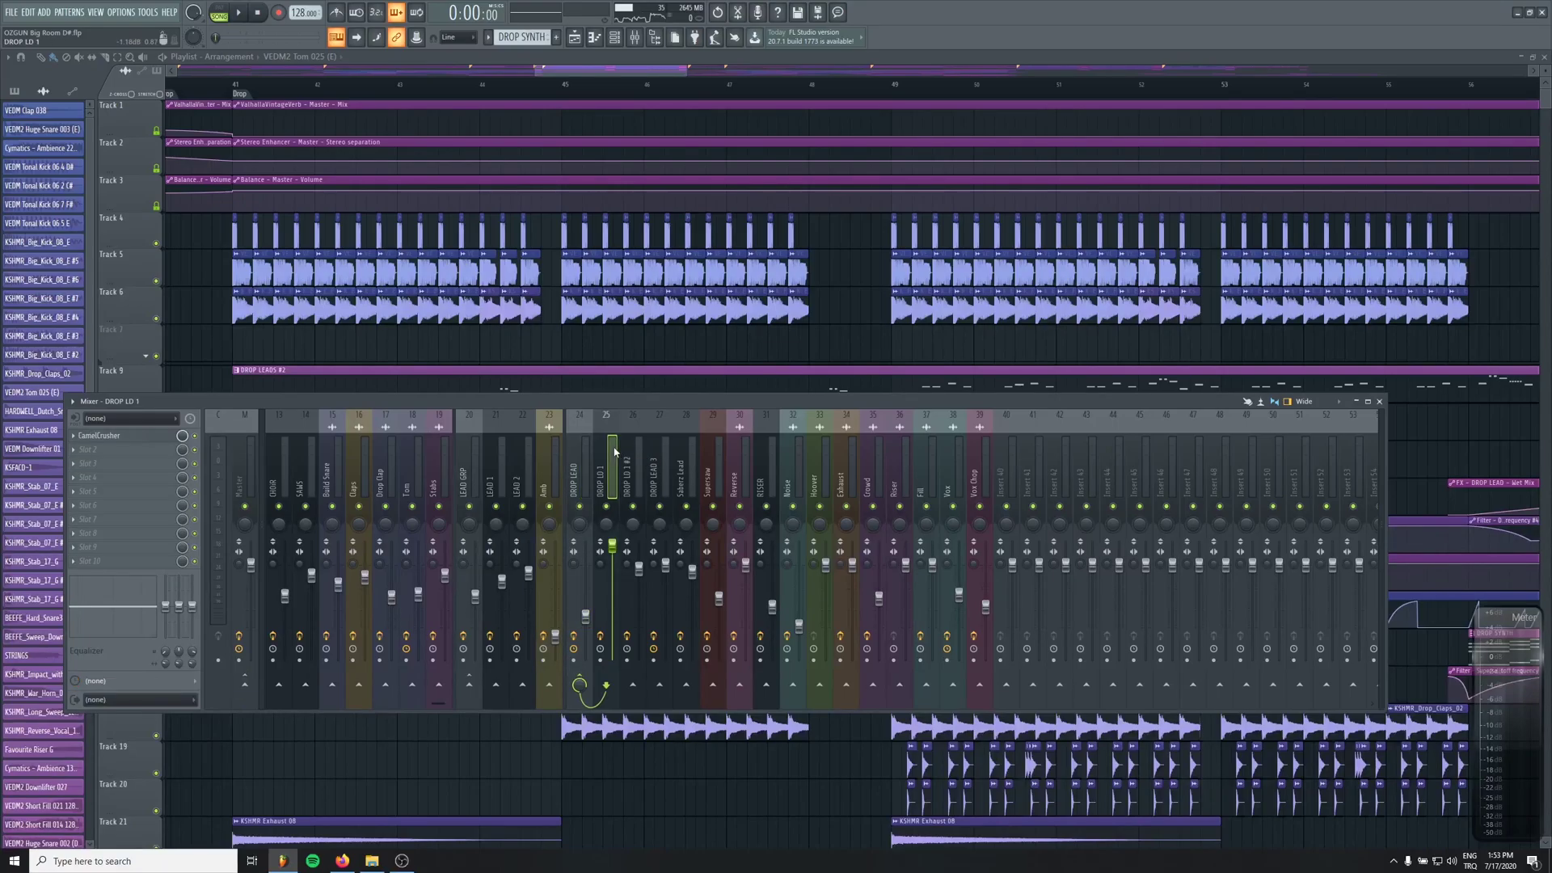
pyautogui.click(631, 448)
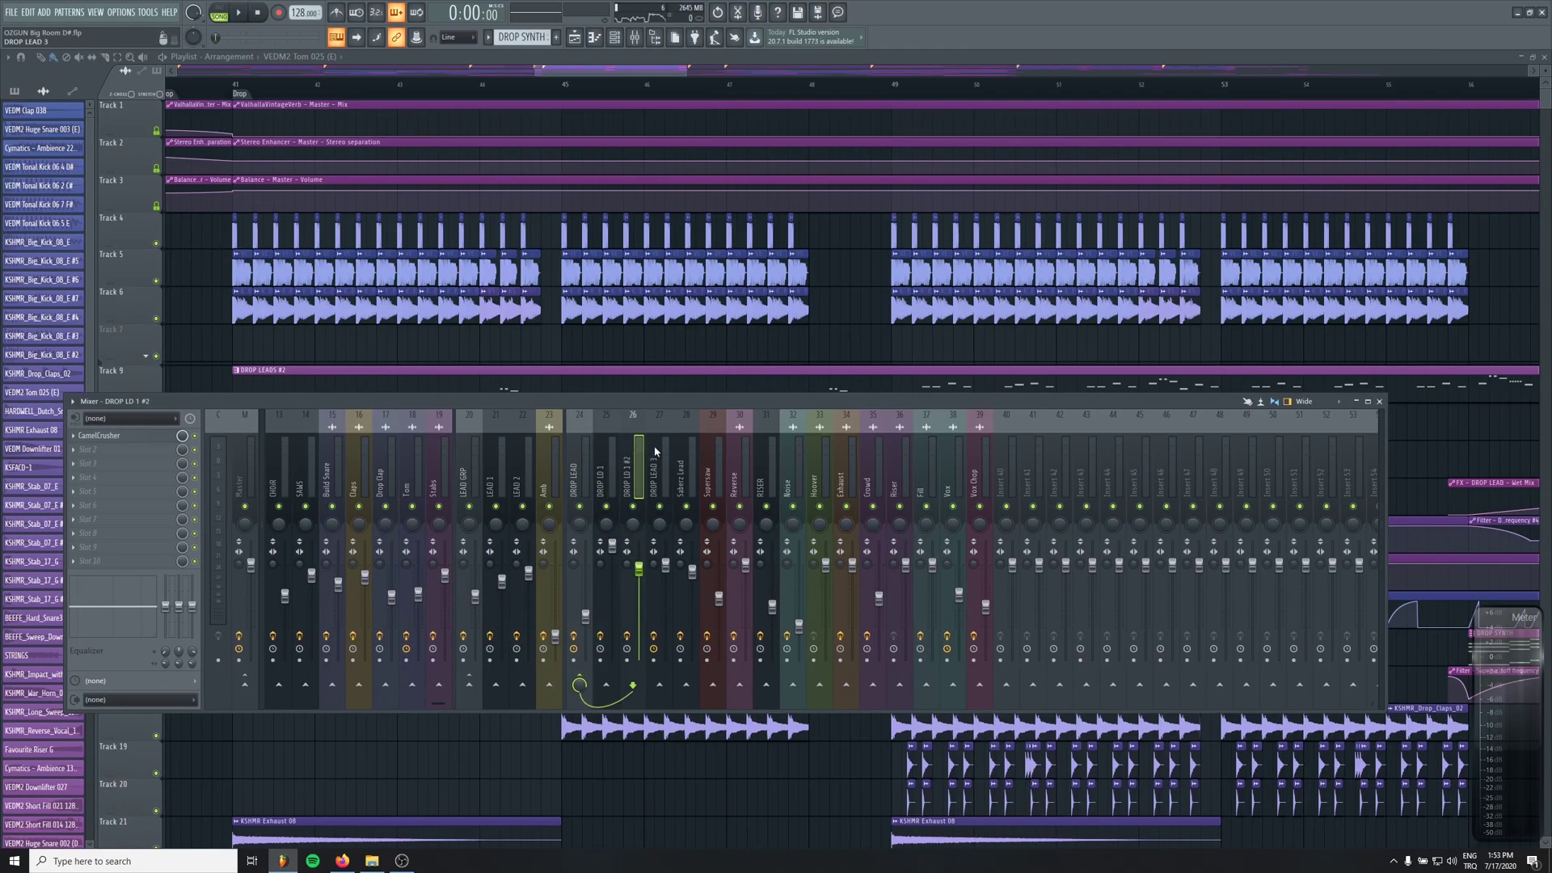
pyautogui.click(656, 450)
pyautogui.click(683, 448)
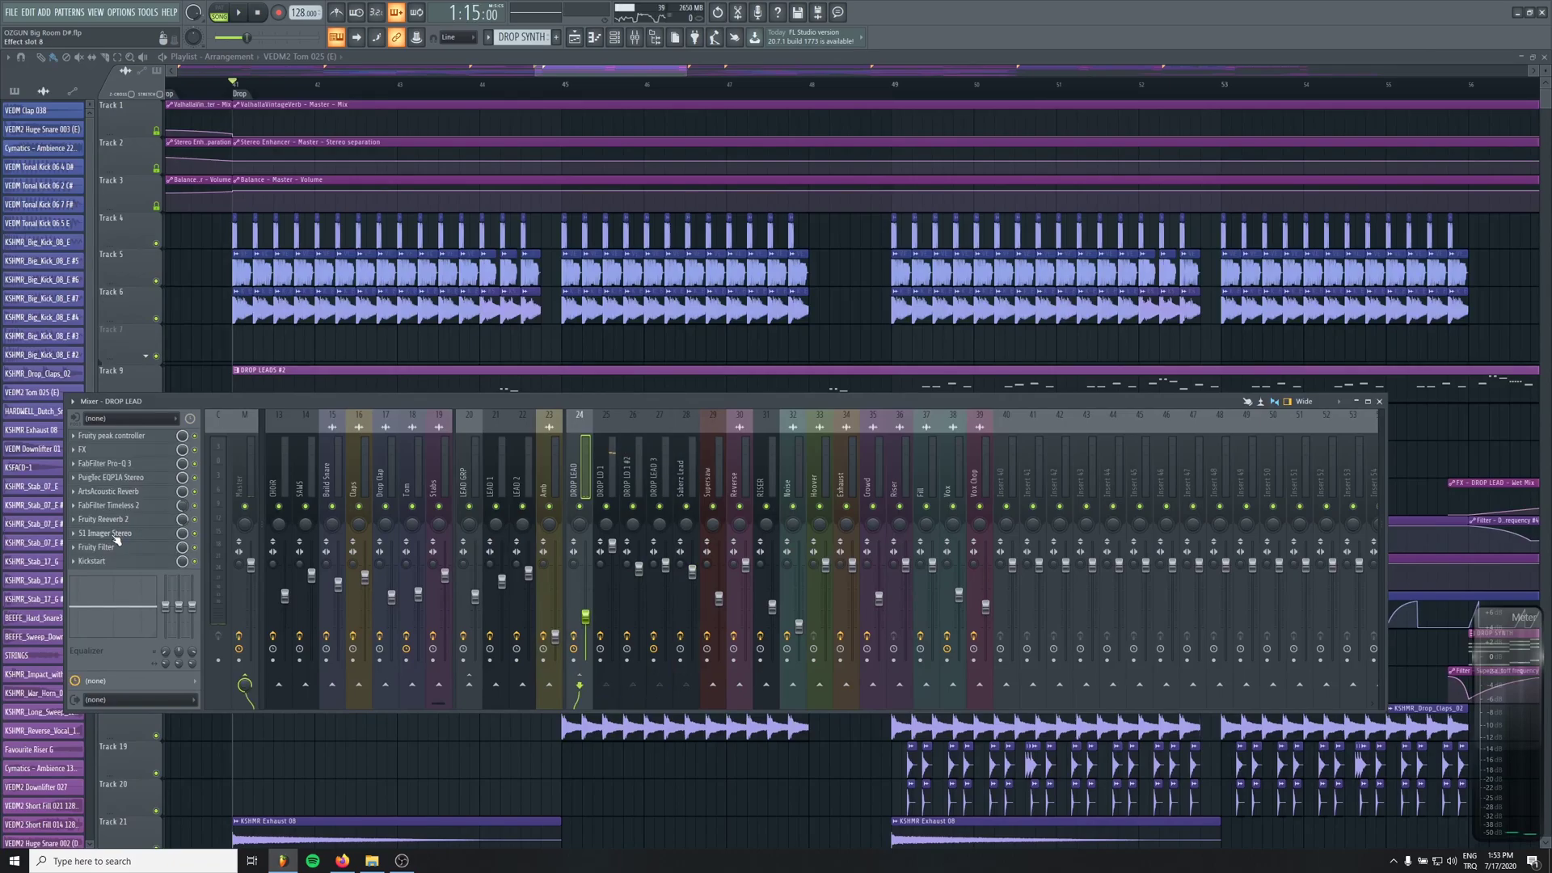
# Try a wider S1 Imager Stereo width of 1.75 and slightly above on the DROP LEAD bus while playing the drop
pyautogui.click(115, 535)
pyautogui.moveTo(306, 231); pyautogui.dragTo(323, 214)
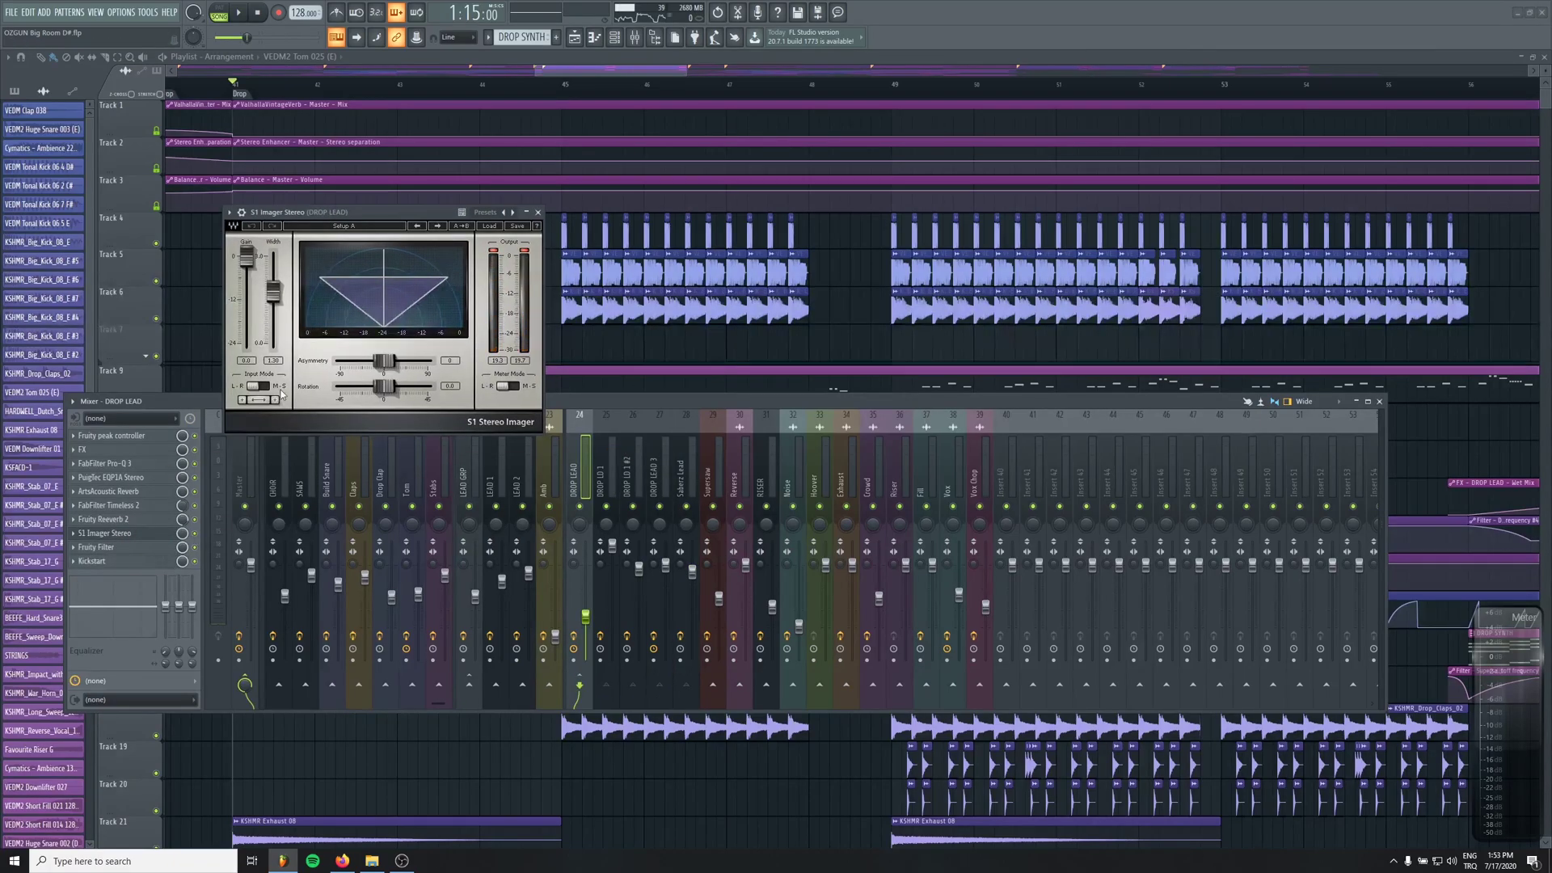
pyautogui.moveTo(277, 297); pyautogui.dragTo(277, 287)
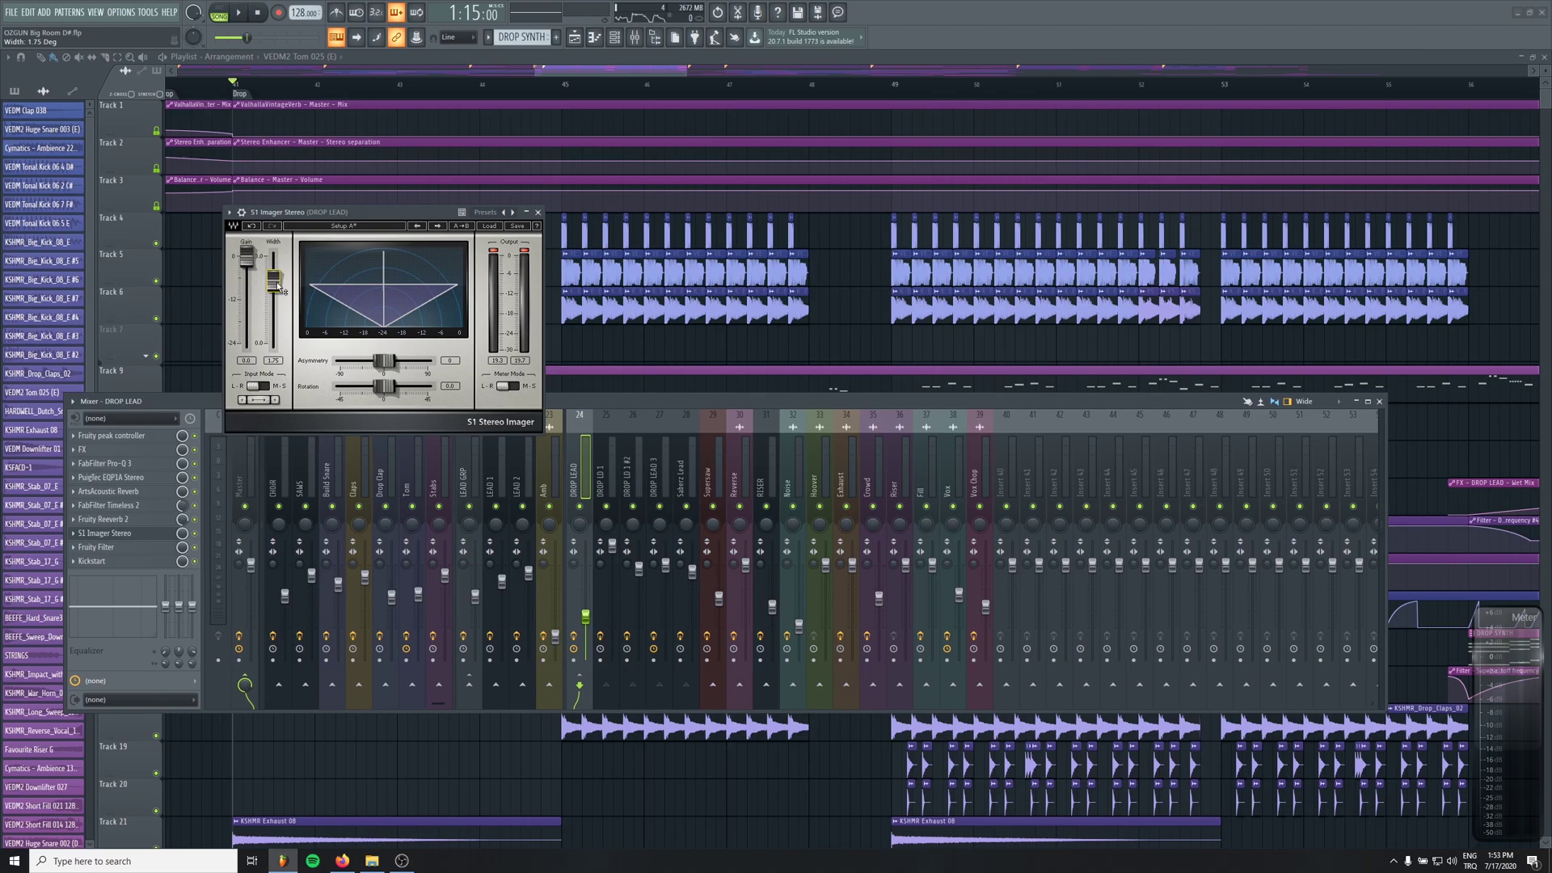
pyautogui.moveTo(331, 217); pyautogui.dragTo(328, 235)
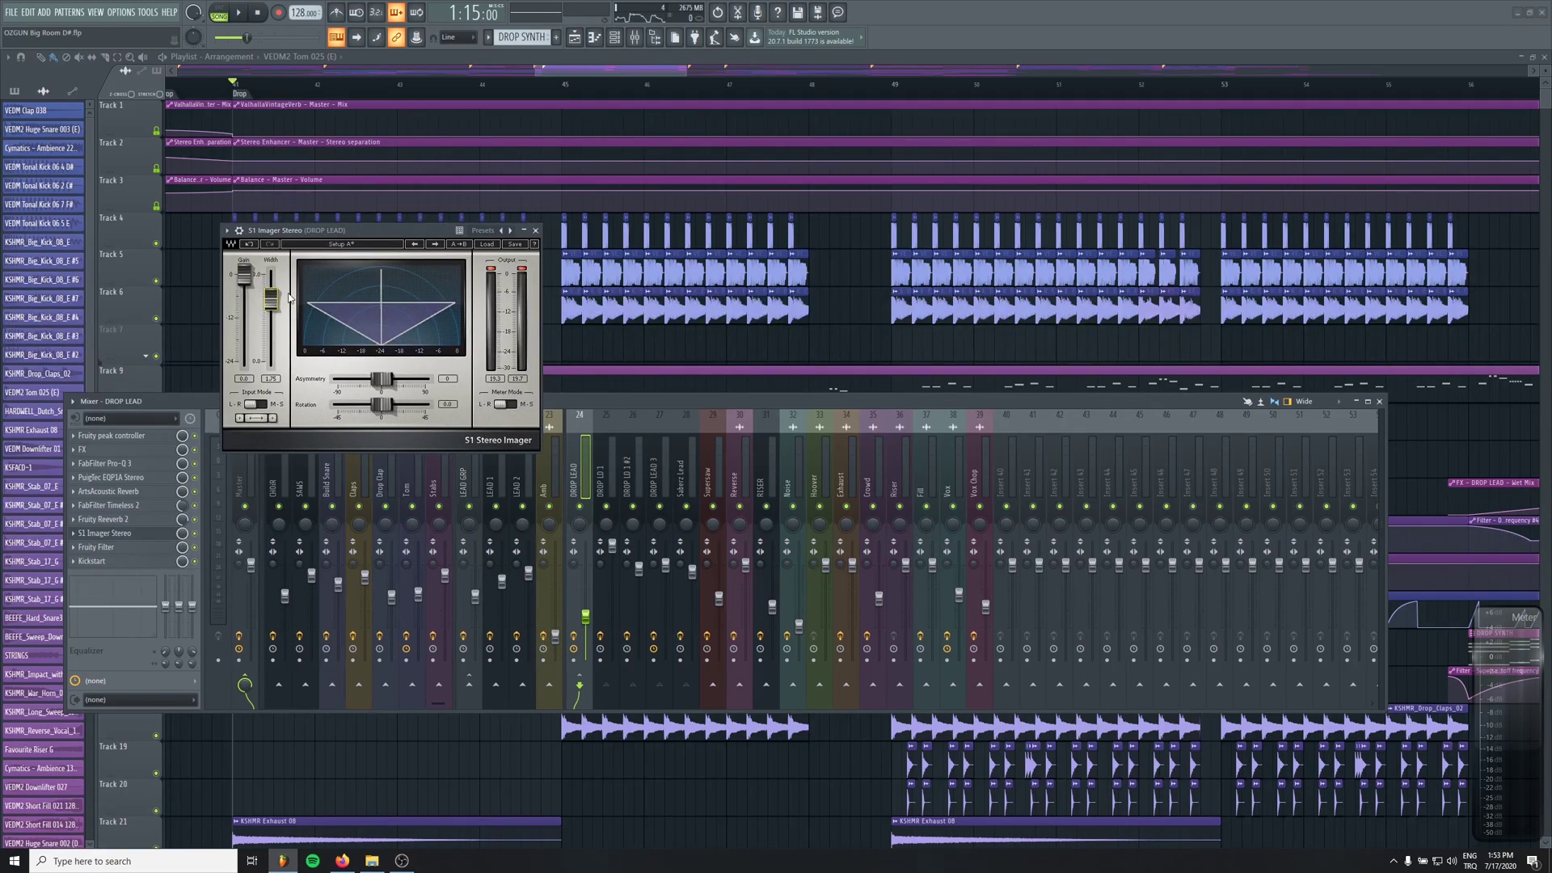
pyautogui.press('space')
pyautogui.moveTo(275, 297); pyautogui.dragTo(275, 295)
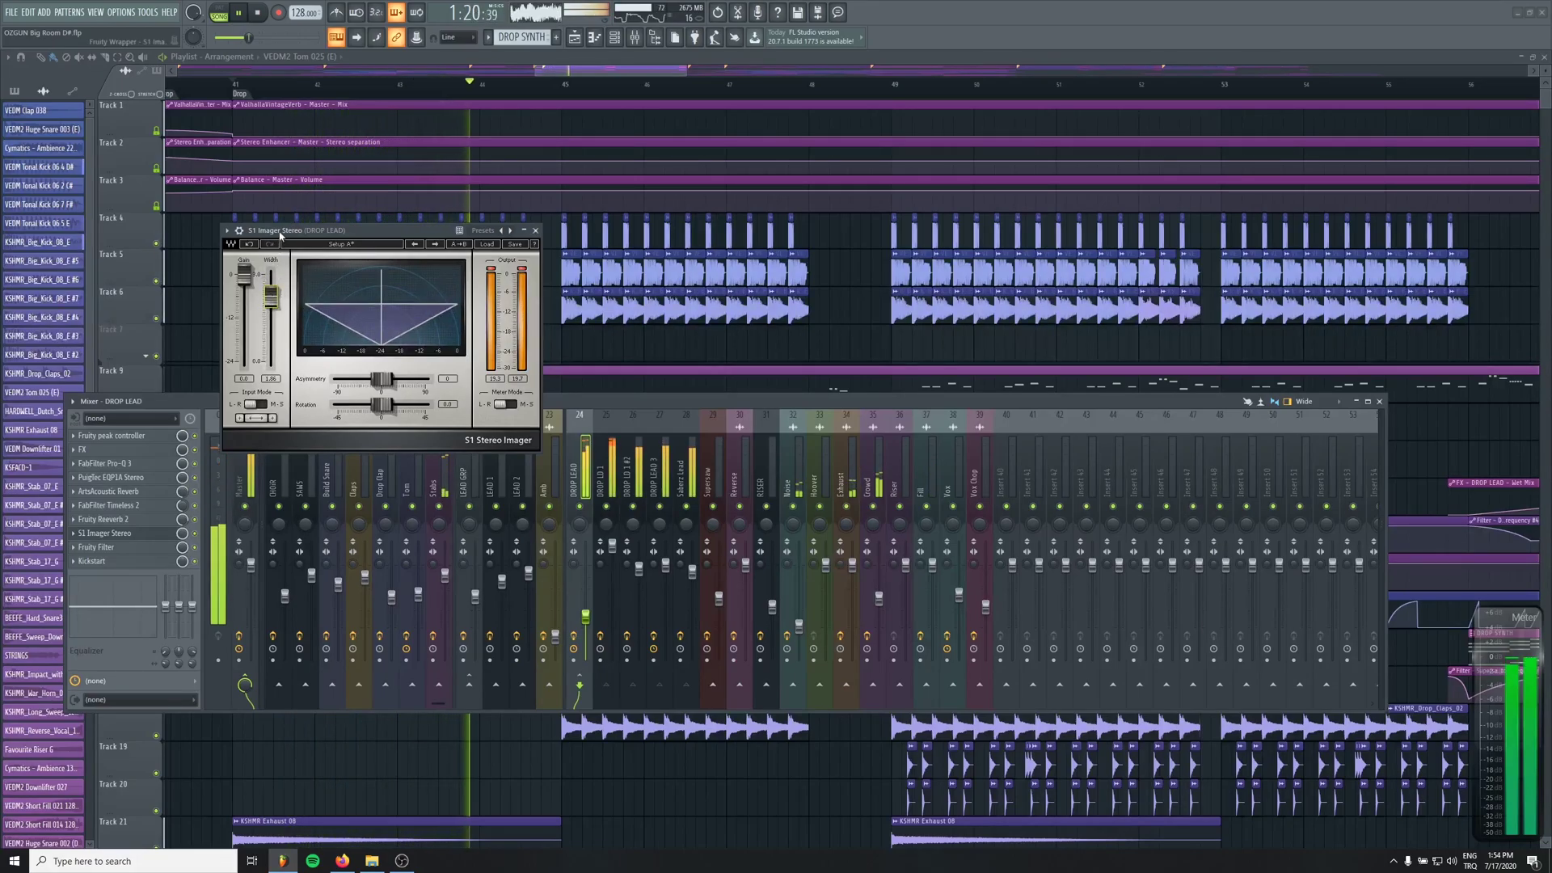
pyautogui.press('space')
pyautogui.click(258, 13)
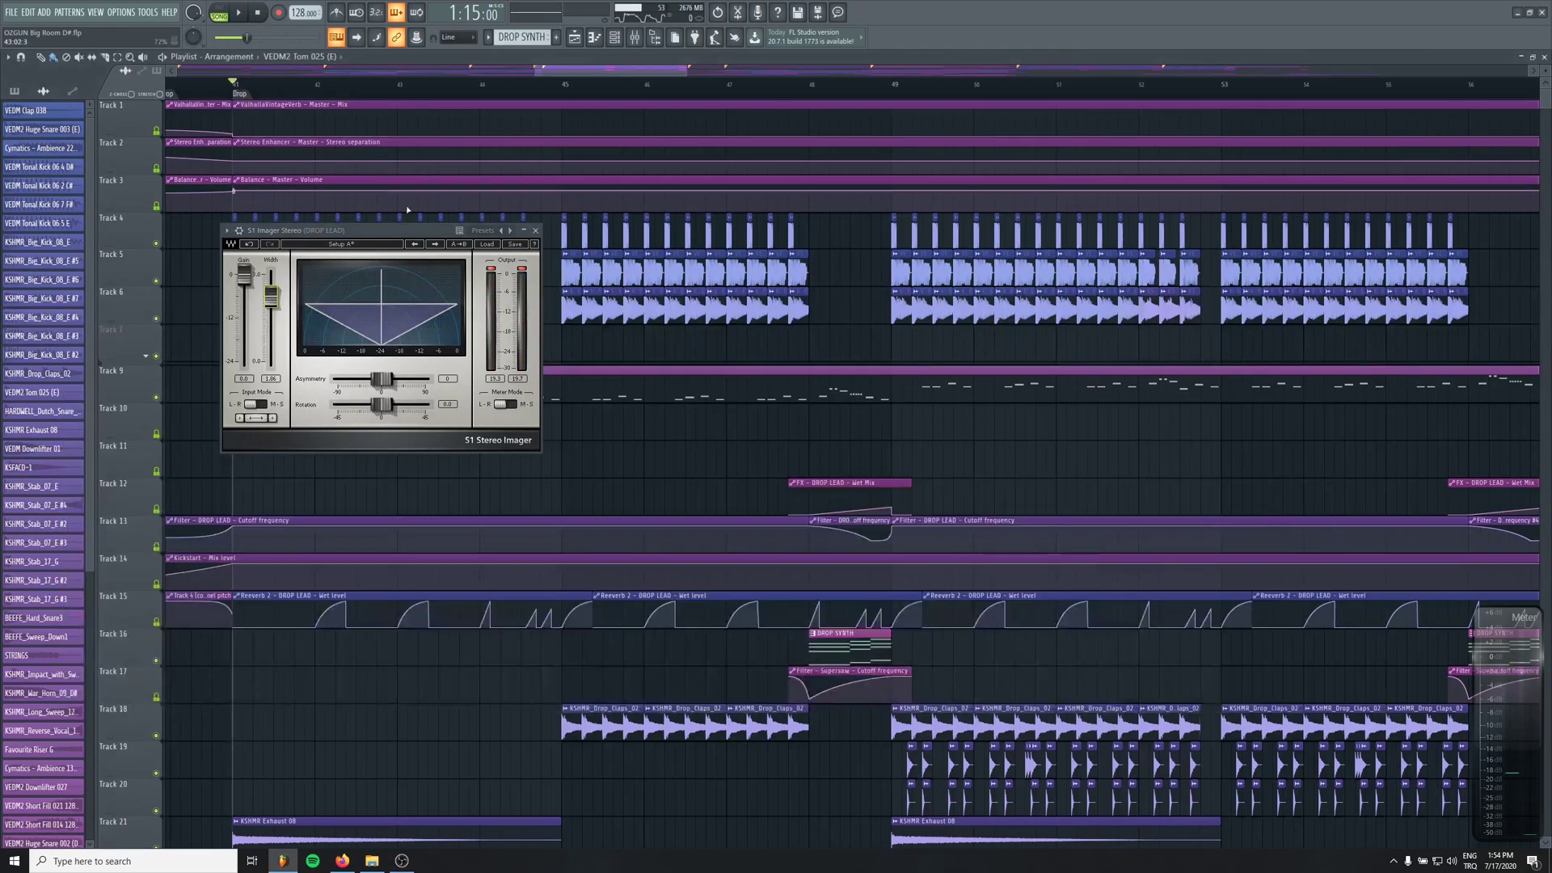
# Set the DROP LEAD S1 Imager width to 1.30 while playing the drop, close the plugin, and stop playback
pyautogui.press('F9')
pyautogui.moveTo(276, 305); pyautogui.dragTo(272, 314)
pyautogui.press('space')
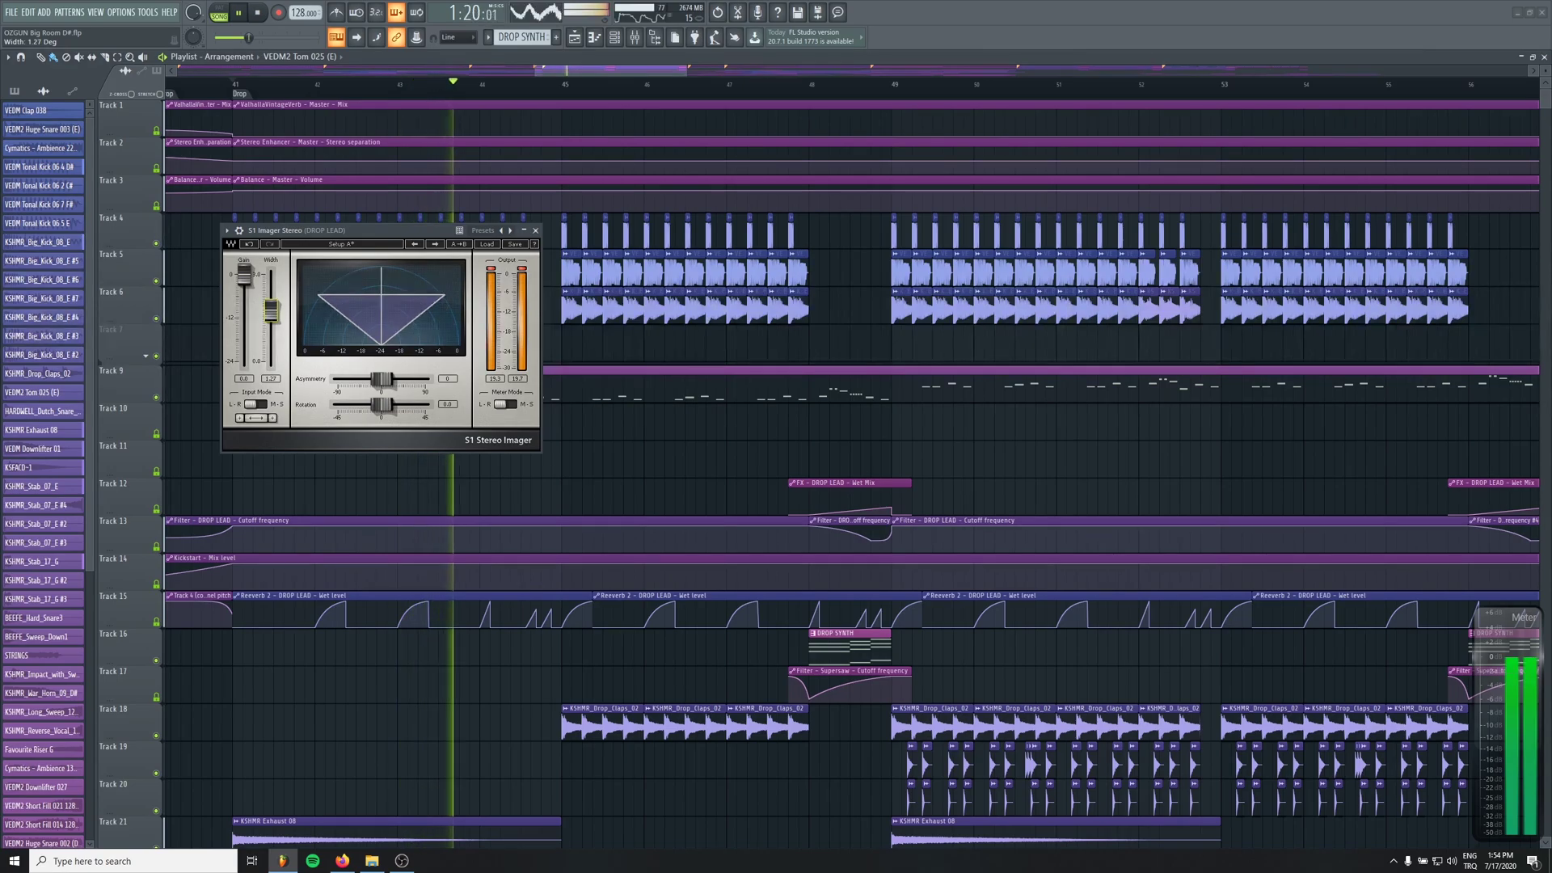
pyautogui.moveTo(272, 314); pyautogui.dragTo(274, 312)
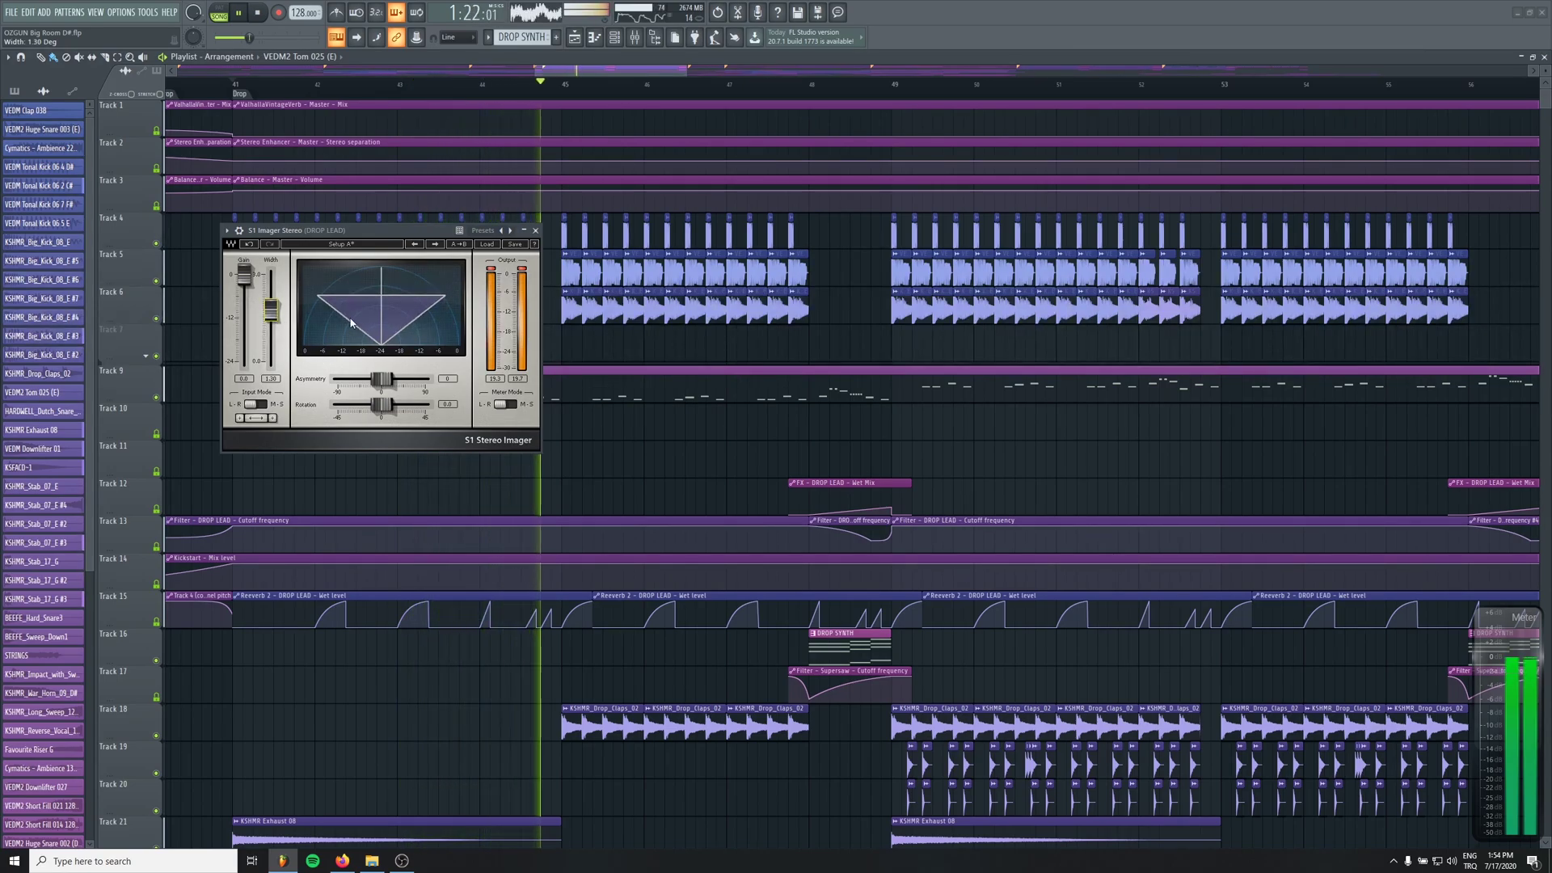
pyautogui.click(537, 231)
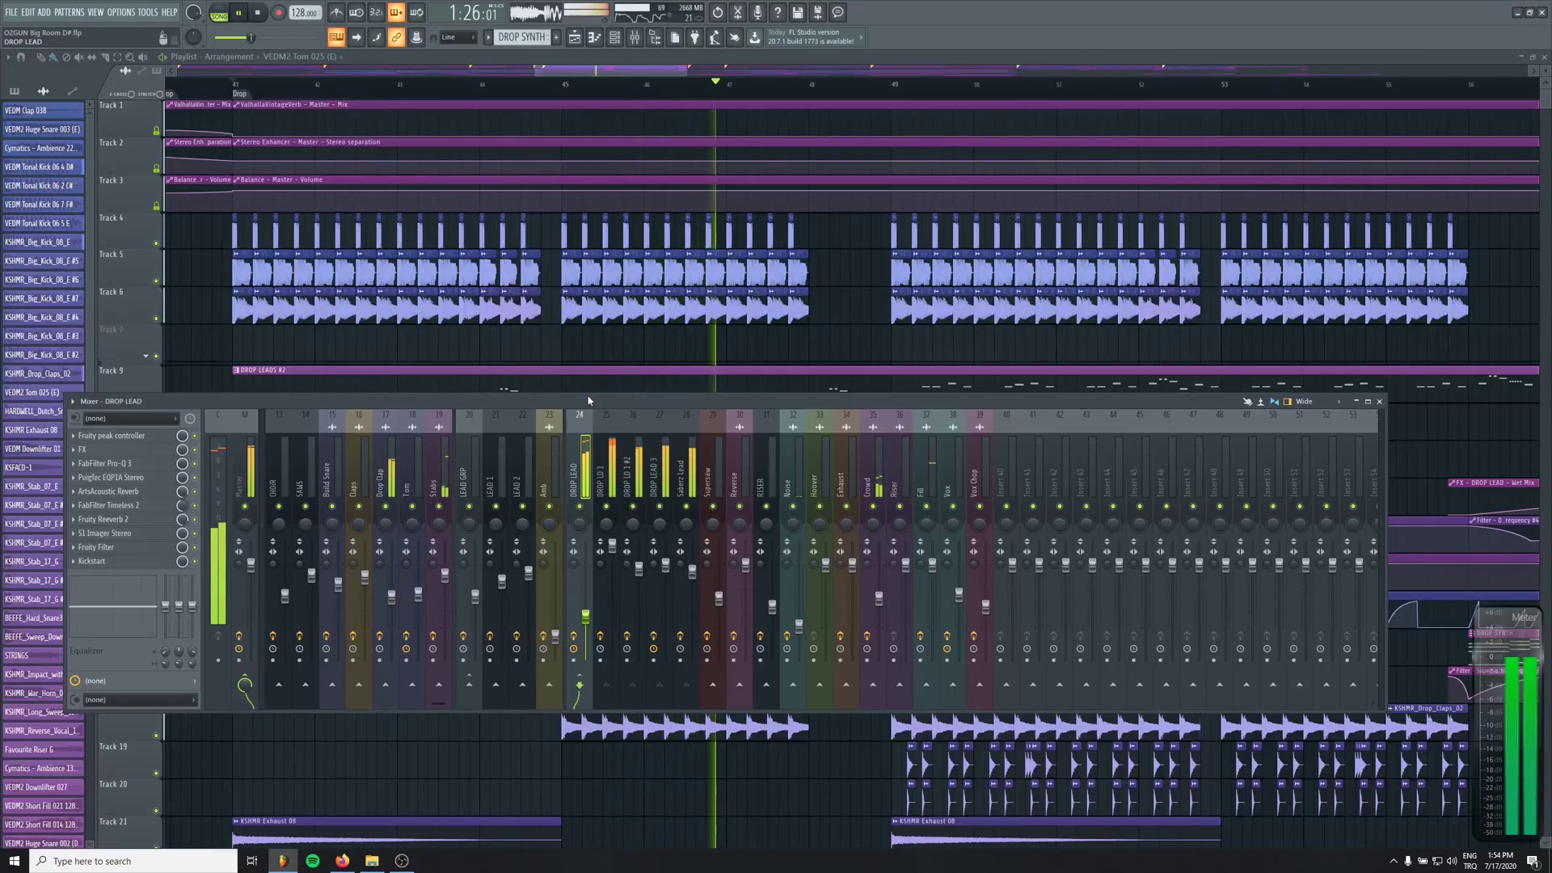
pyautogui.press('space')
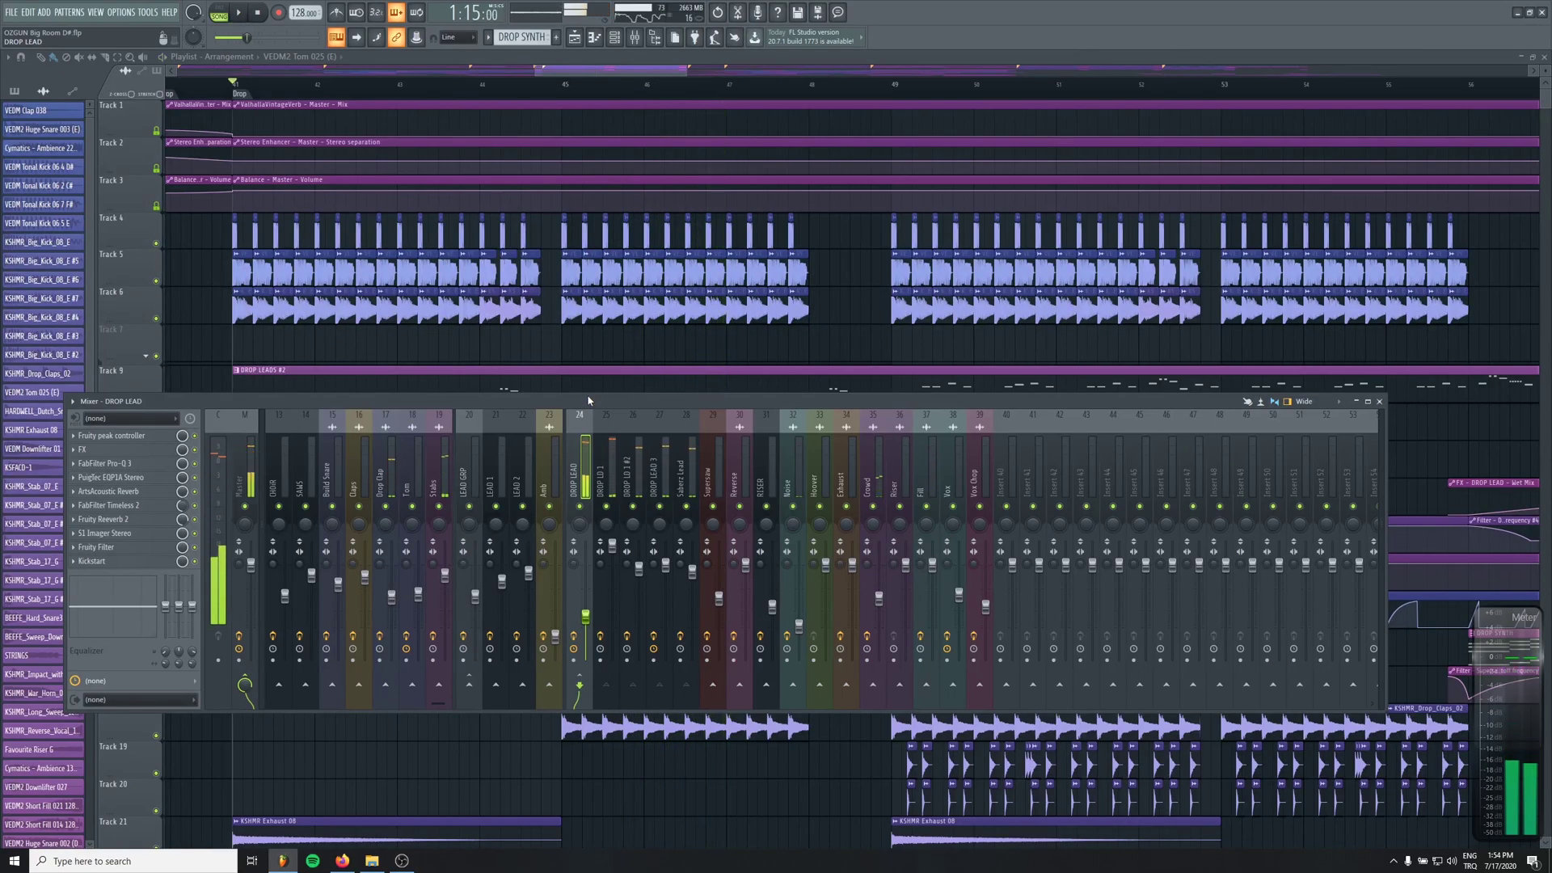
pyautogui.click(257, 13)
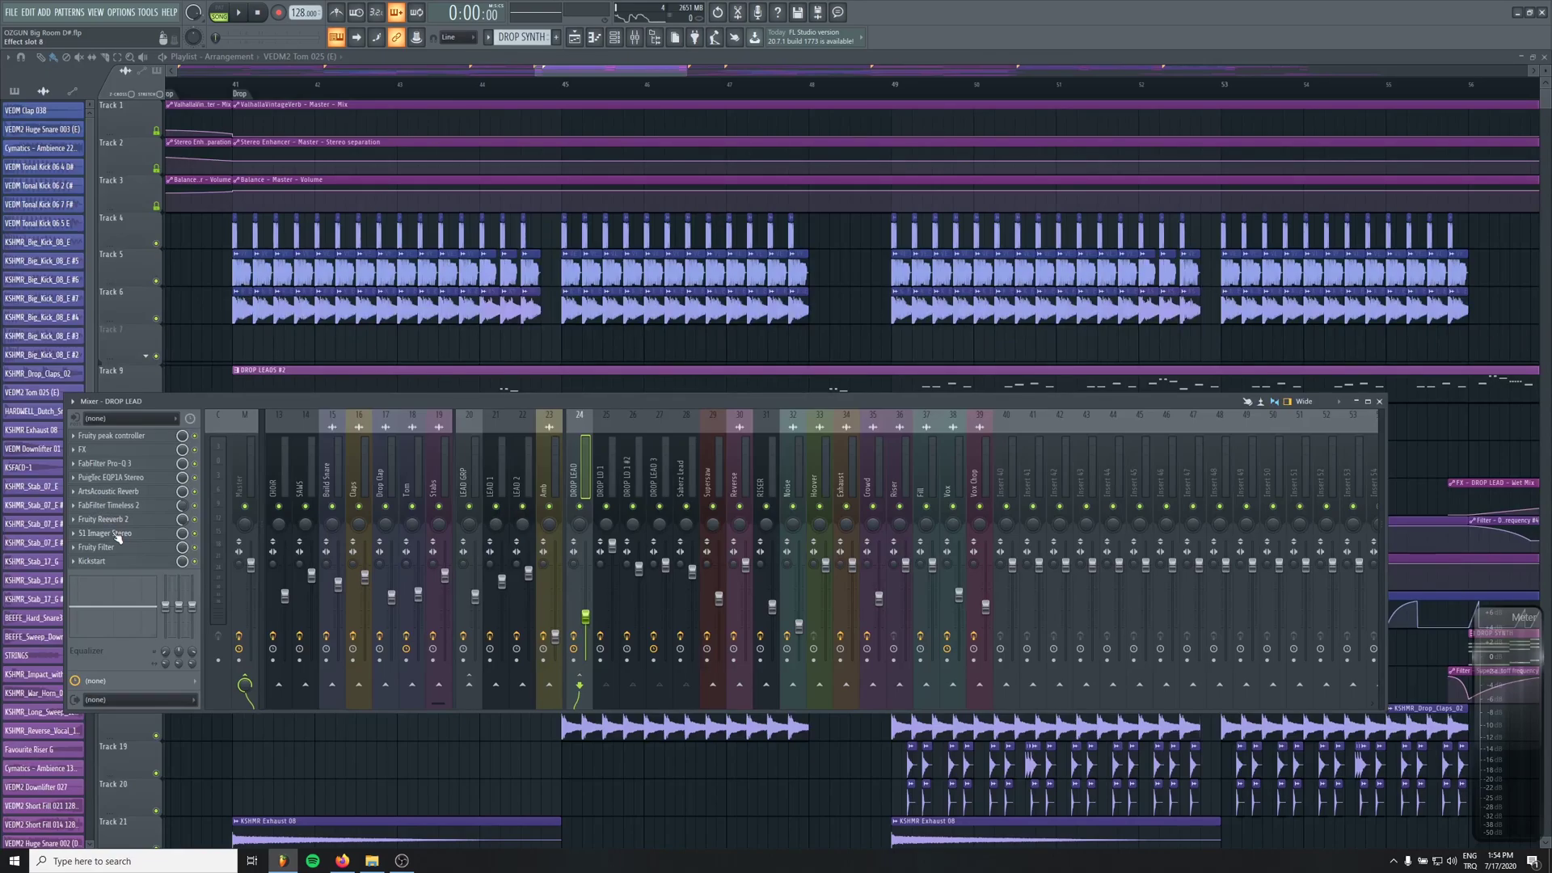
# Solo the stab layers on Track 25 and Track 26 and play them from the Drop marker
pyautogui.moveTo(119, 525); pyautogui.dragTo(119, 479)
pyautogui.moveTo(107, 494); pyautogui.dragTo(119, 533)
pyautogui.press('F9')
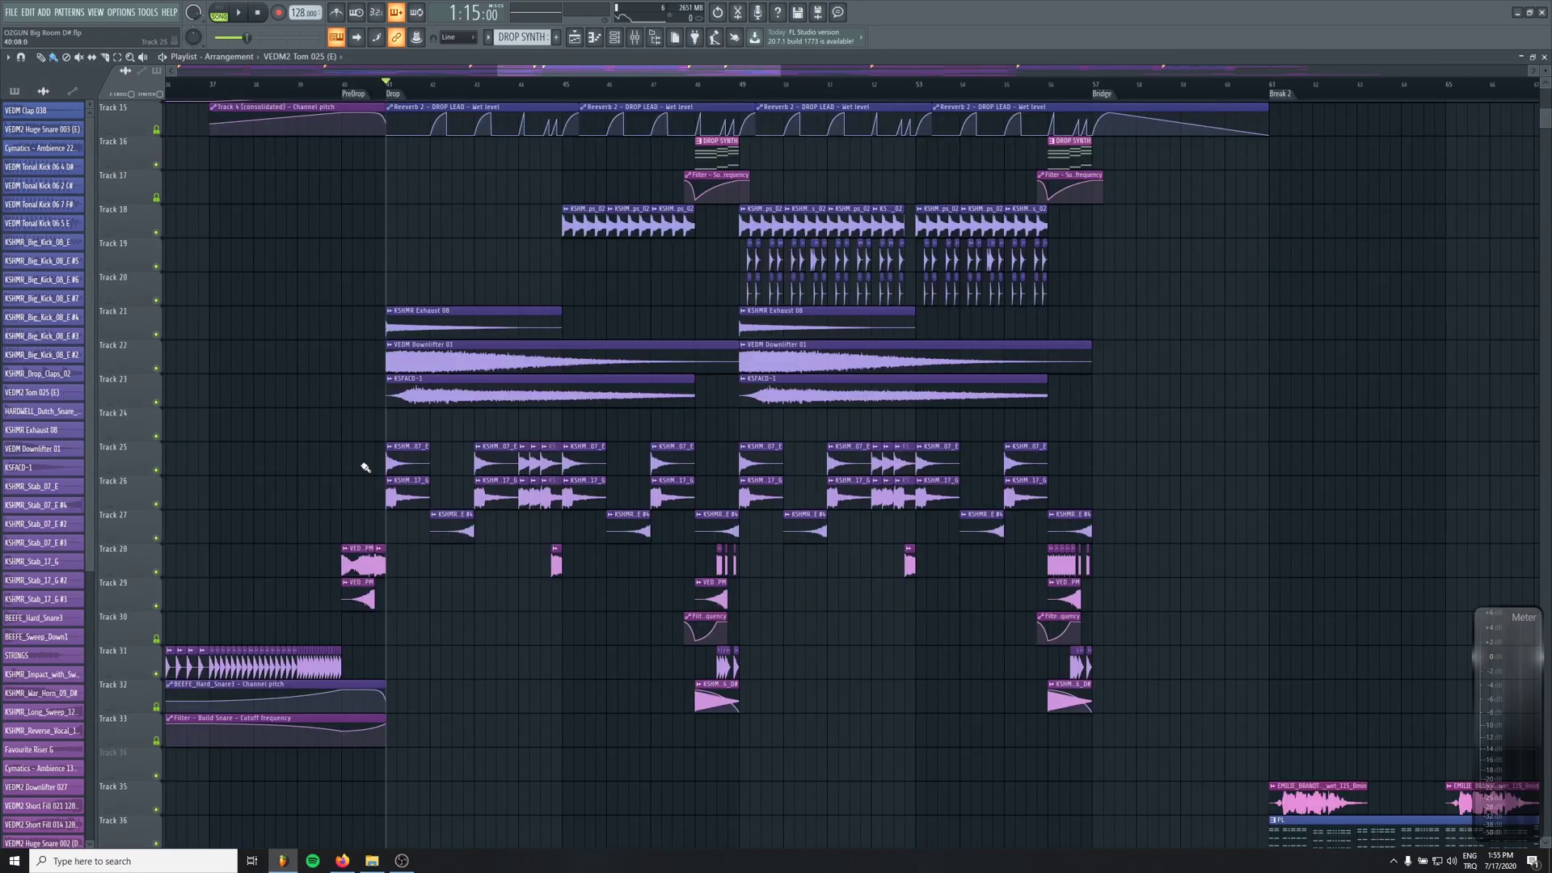
pyautogui.scroll(4, 364, 468)
pyautogui.rightClick(158, 471)
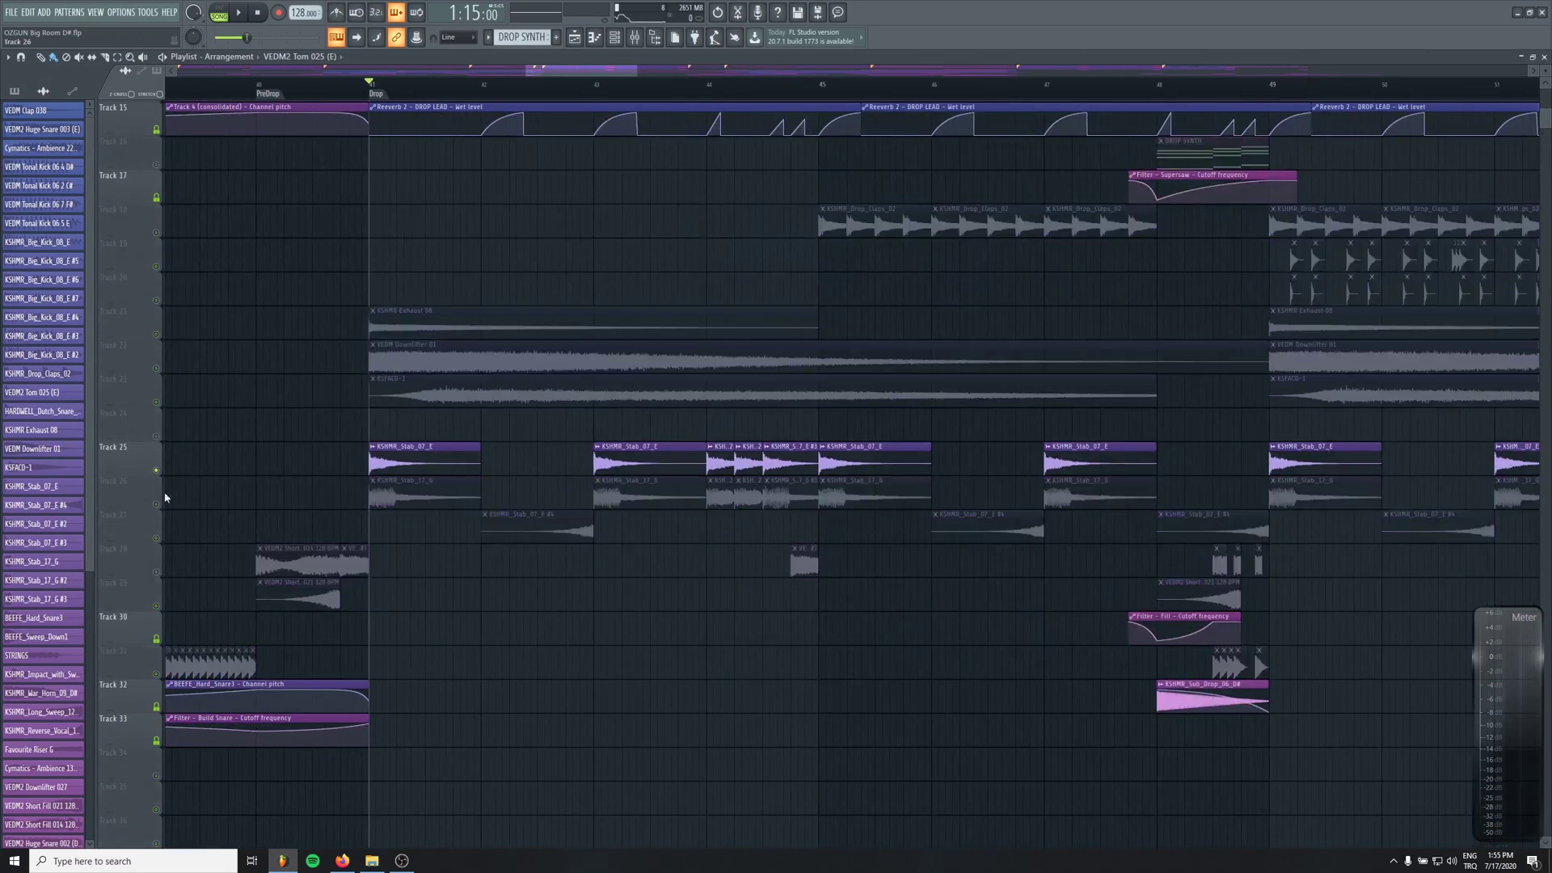
pyautogui.click(159, 505)
pyautogui.scroll(2, 494, 517)
pyautogui.scroll(3, 443, 497)
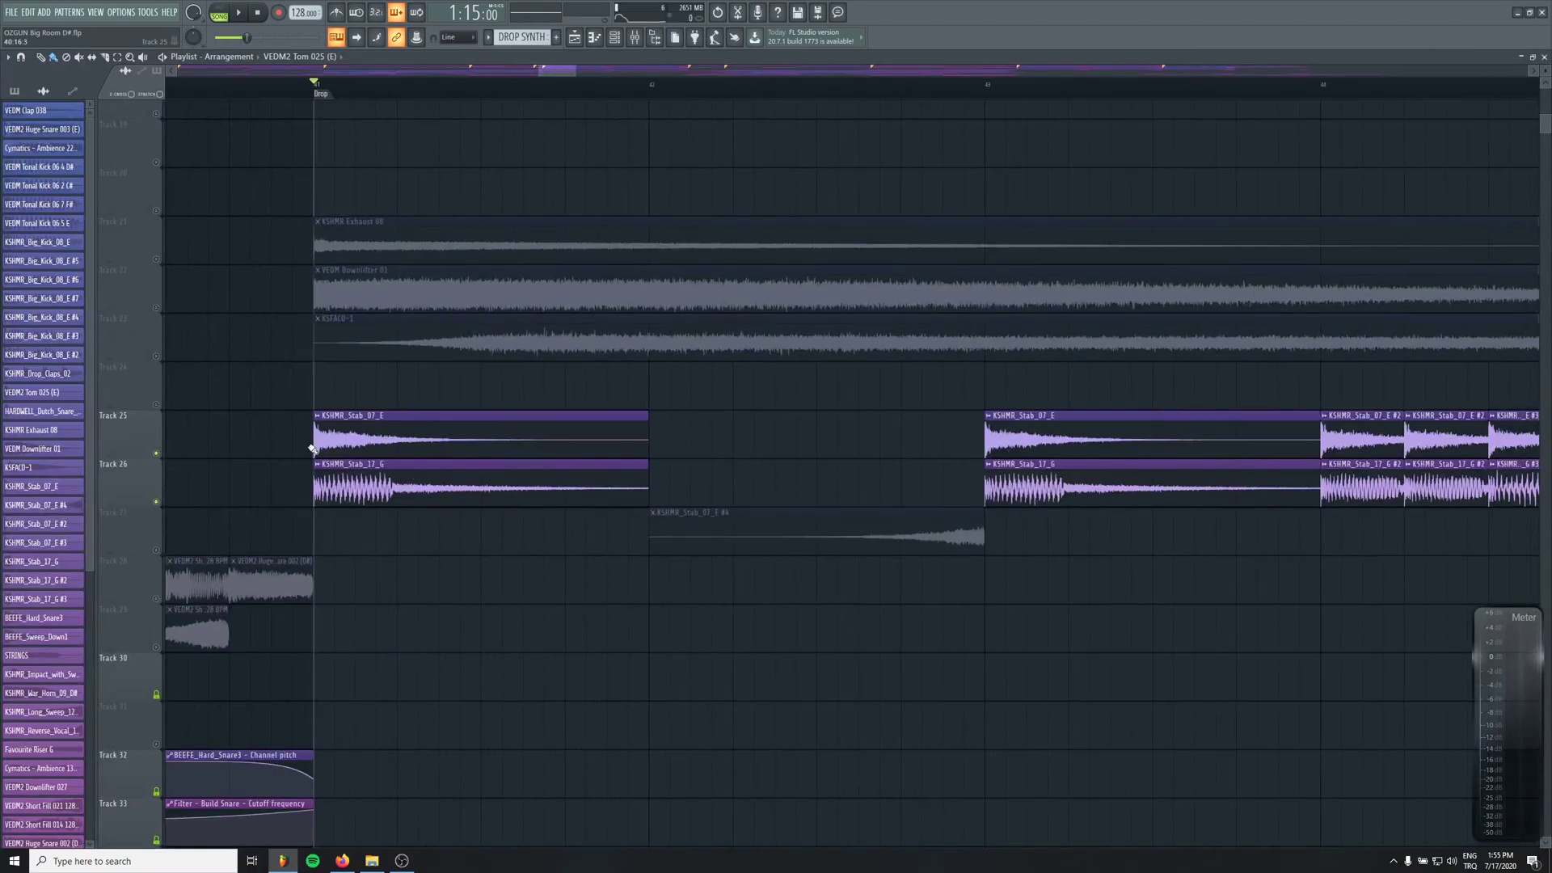
pyautogui.press('space')
# Check the effect chain of the Stabs mixer track and replay the soloed stabs
pyautogui.click(635, 38)
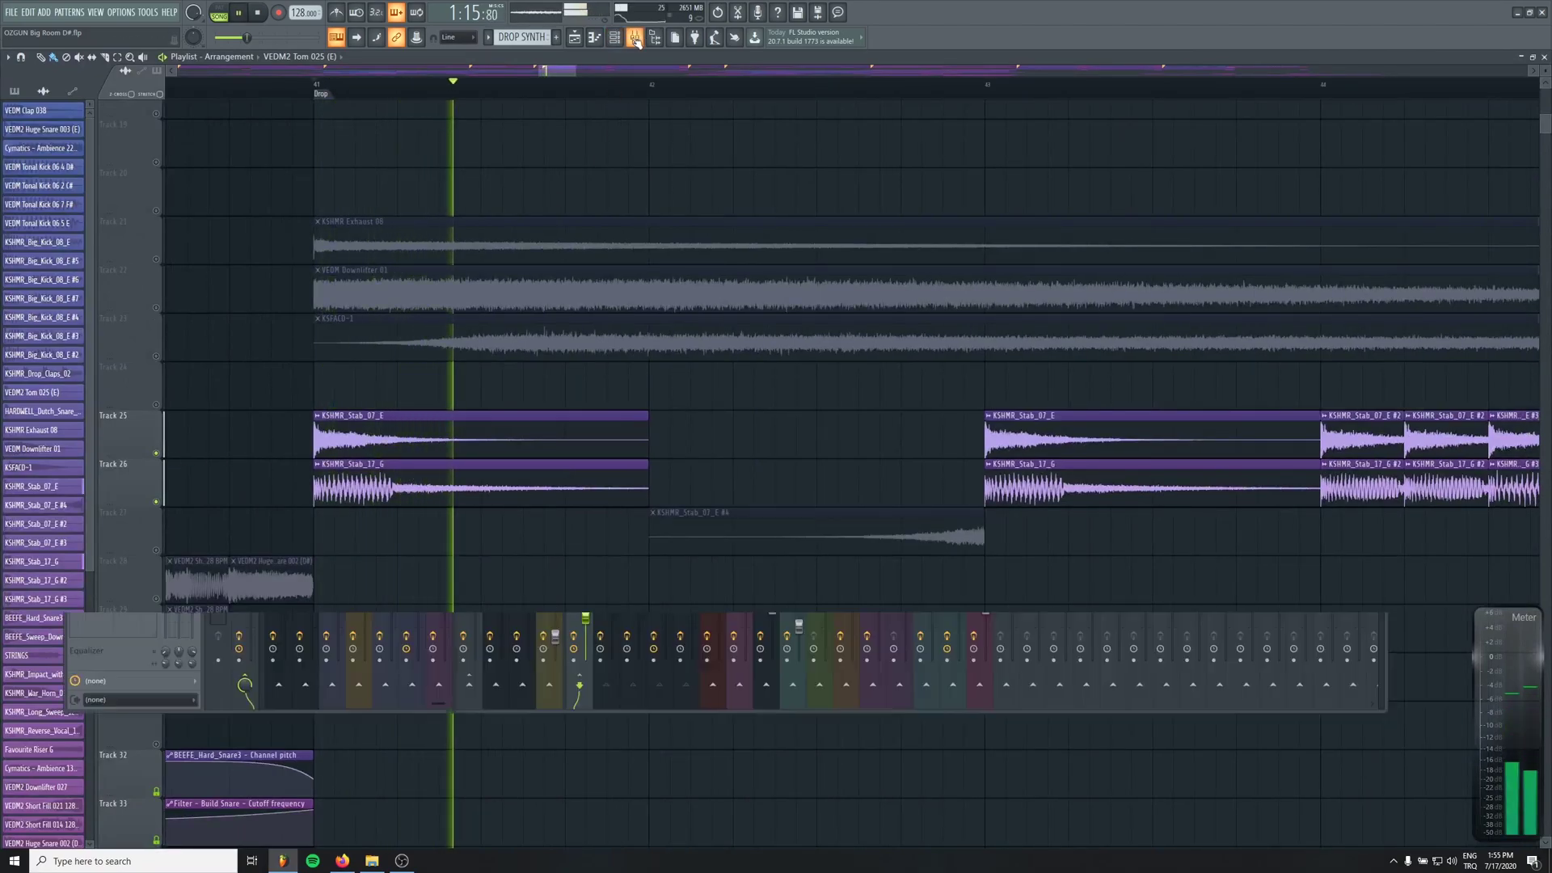
pyautogui.press('F9')
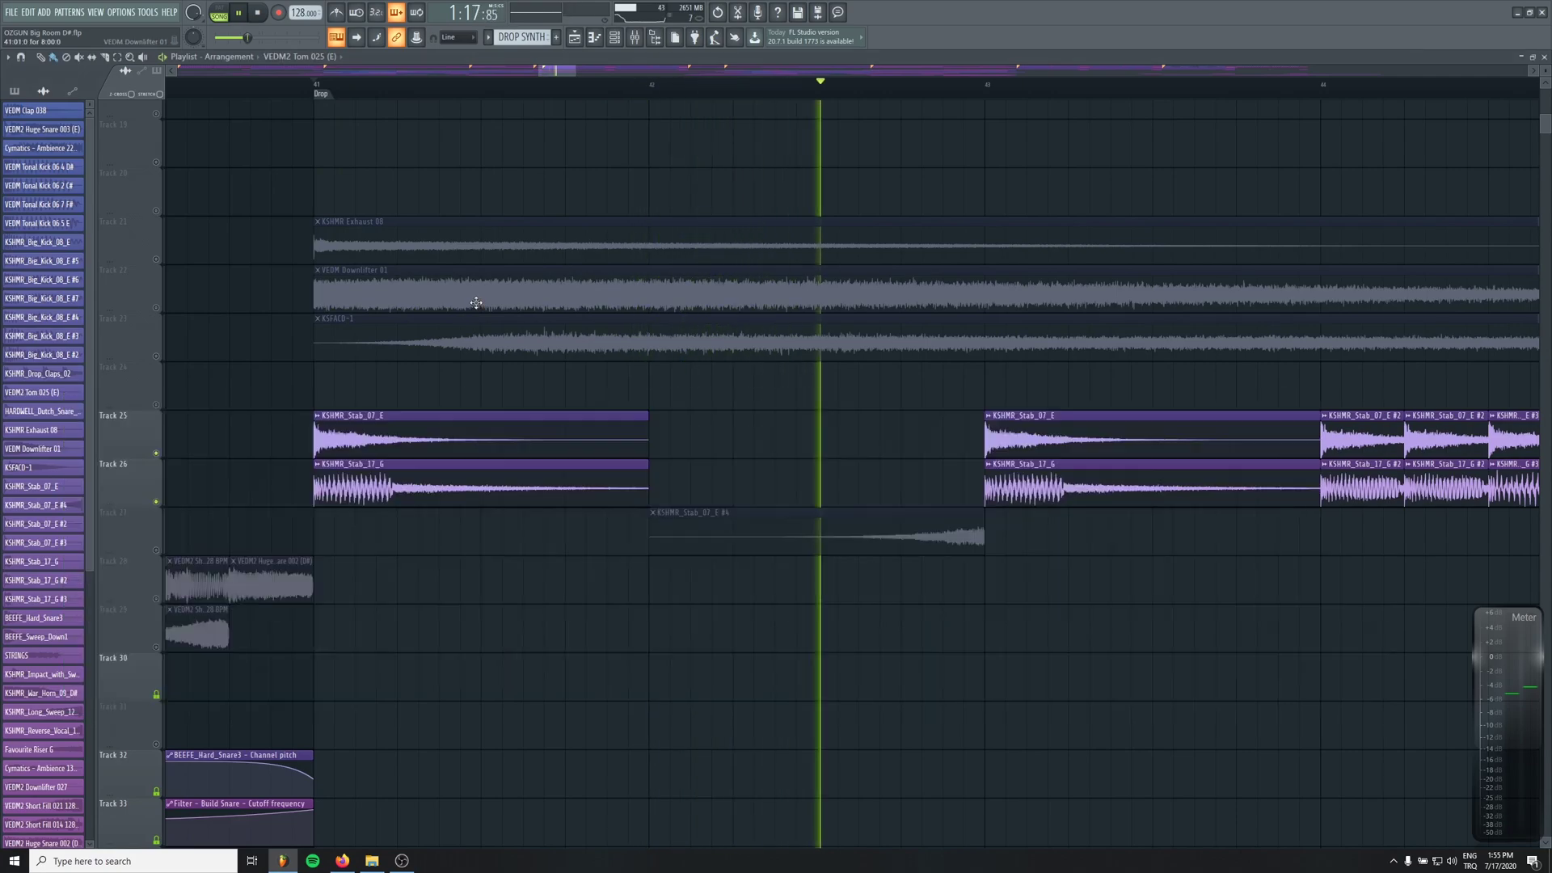
pyautogui.press('space')
pyautogui.press('F9')
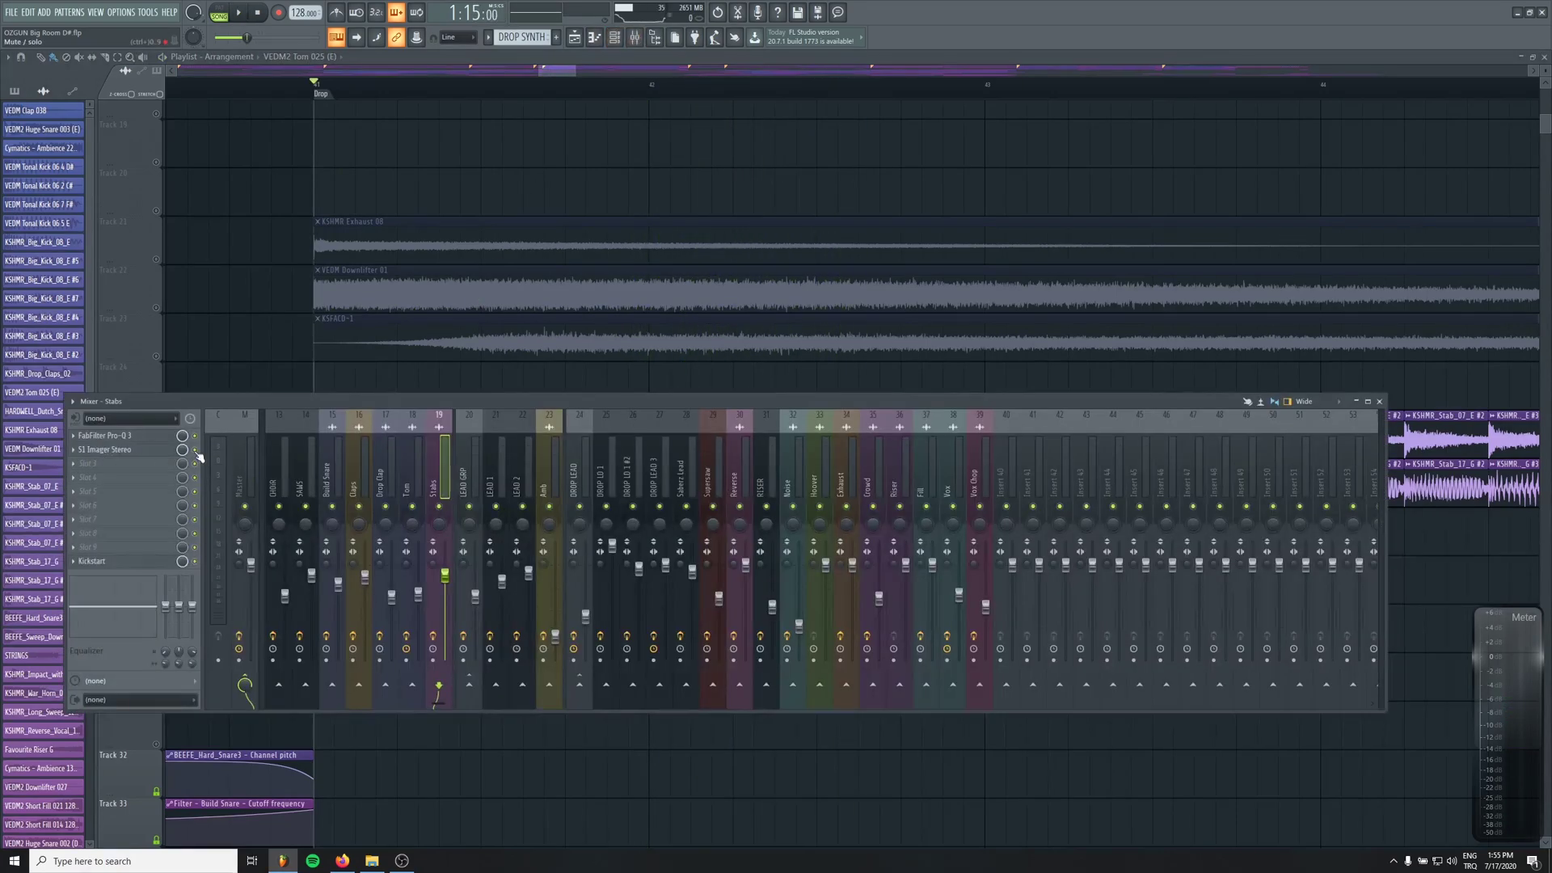
pyautogui.press('F9')
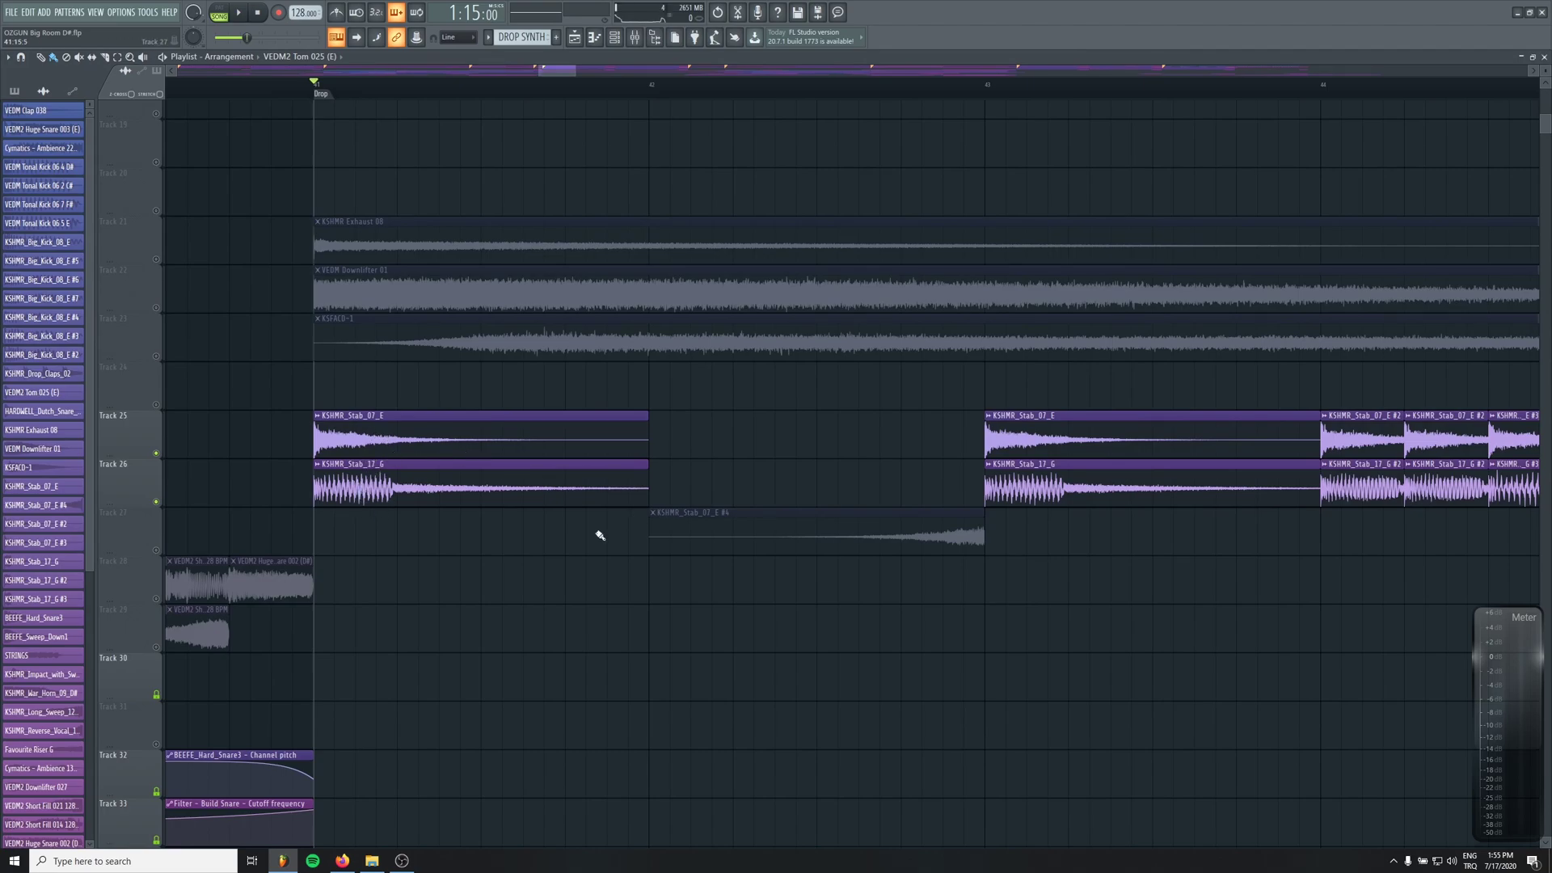
pyautogui.press('space')
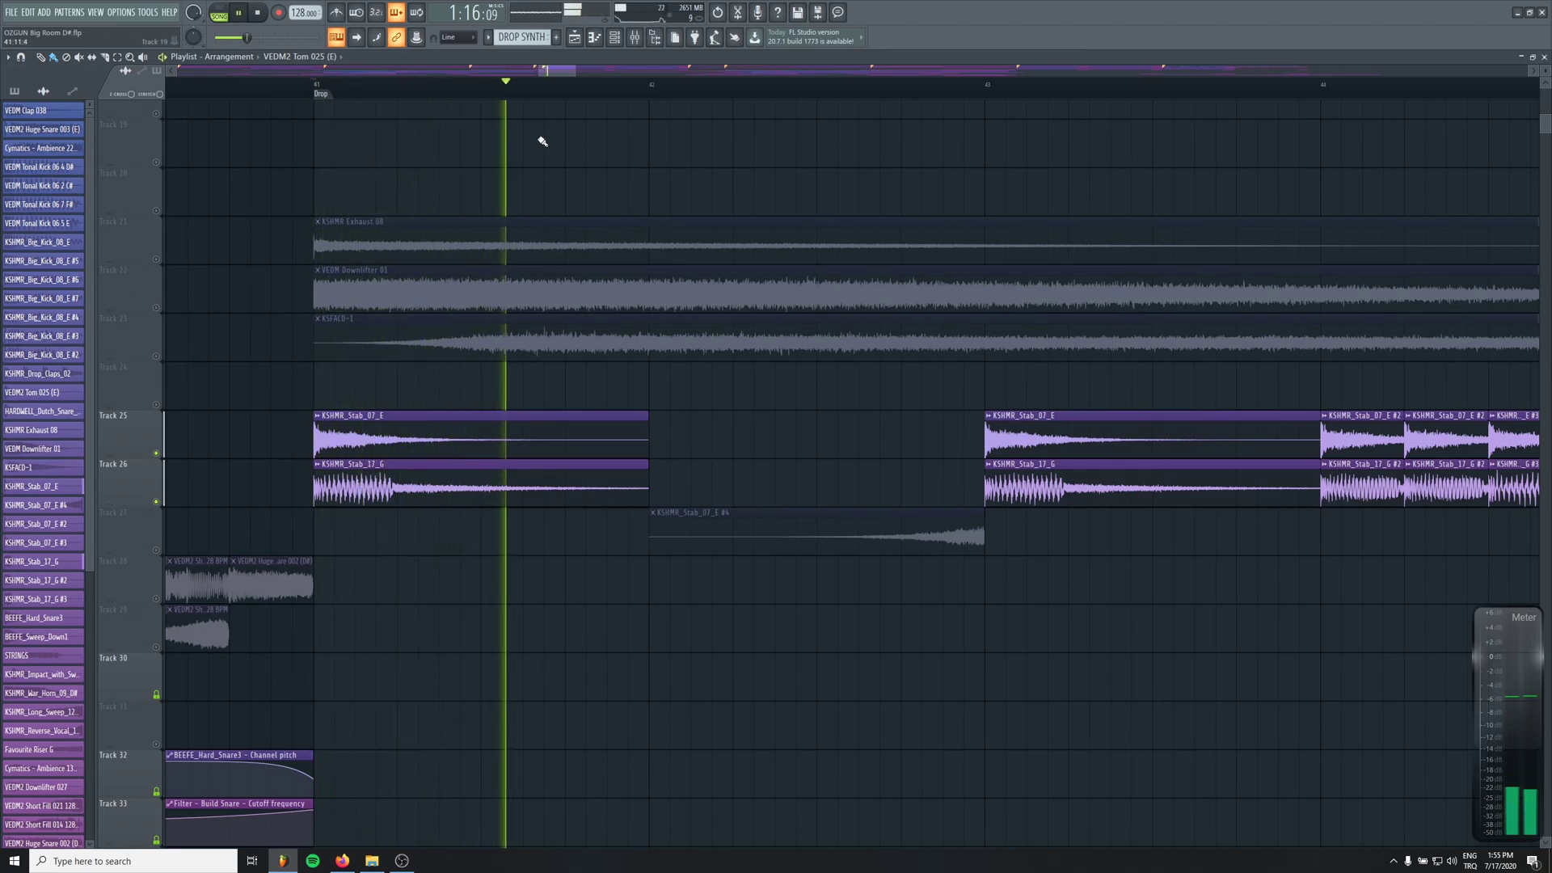
pyautogui.press('space')
# Review the channel settings of KSHMR_Stab_07_E and KSHMR_Stab_17_G, replaying the stabs several times before closing the settings
pyautogui.click(409, 418)
pyautogui.doubleClick(410, 418)
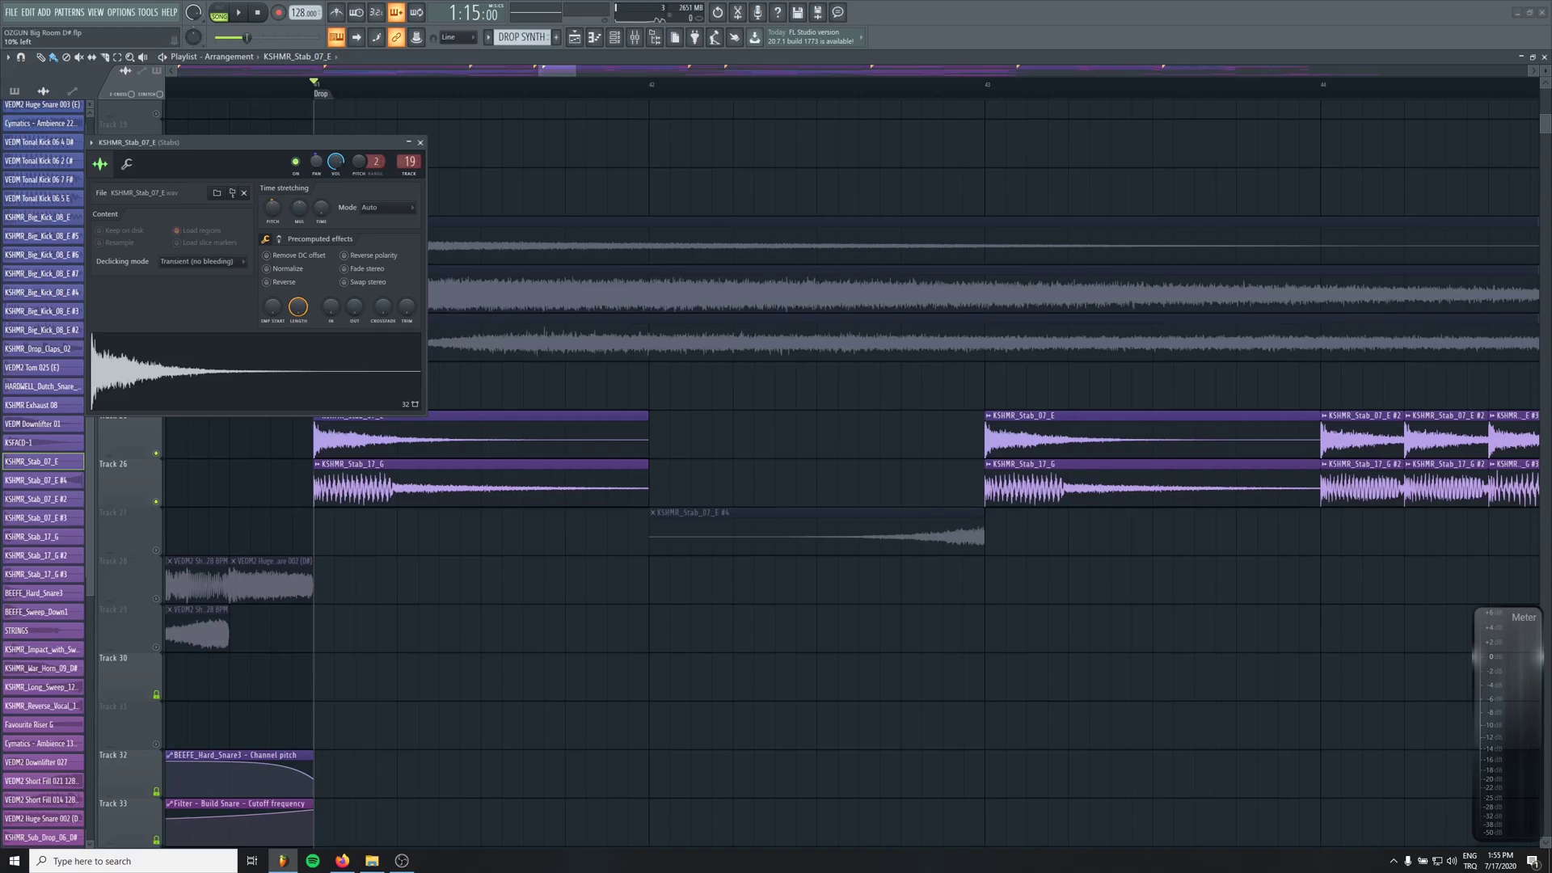
pyautogui.doubleClick(436, 465)
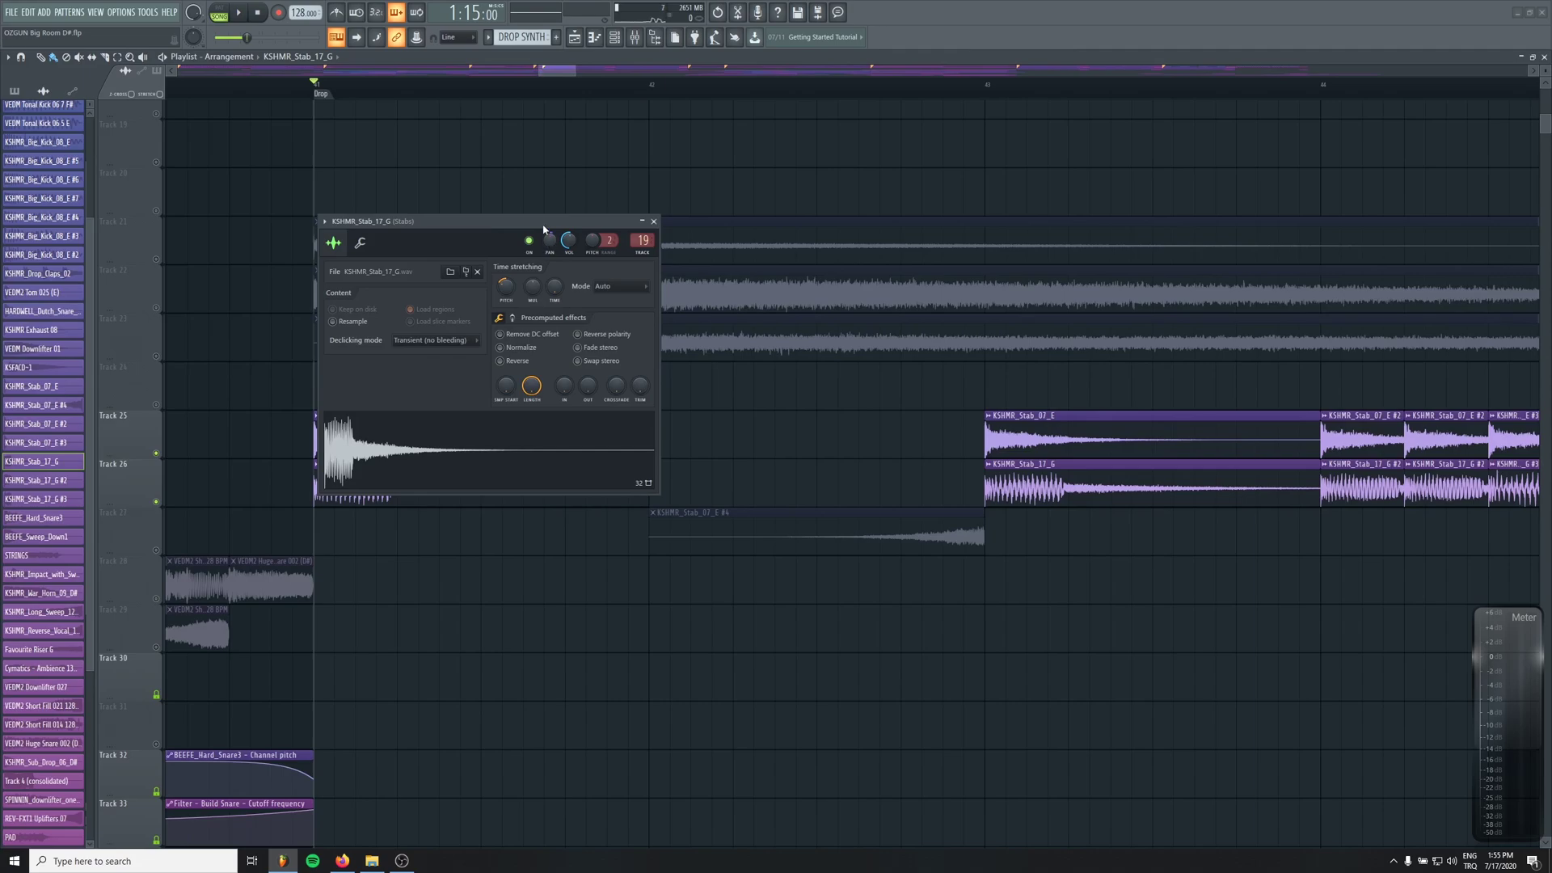
pyautogui.press('space')
pyautogui.press('space')
pyautogui.press('space')
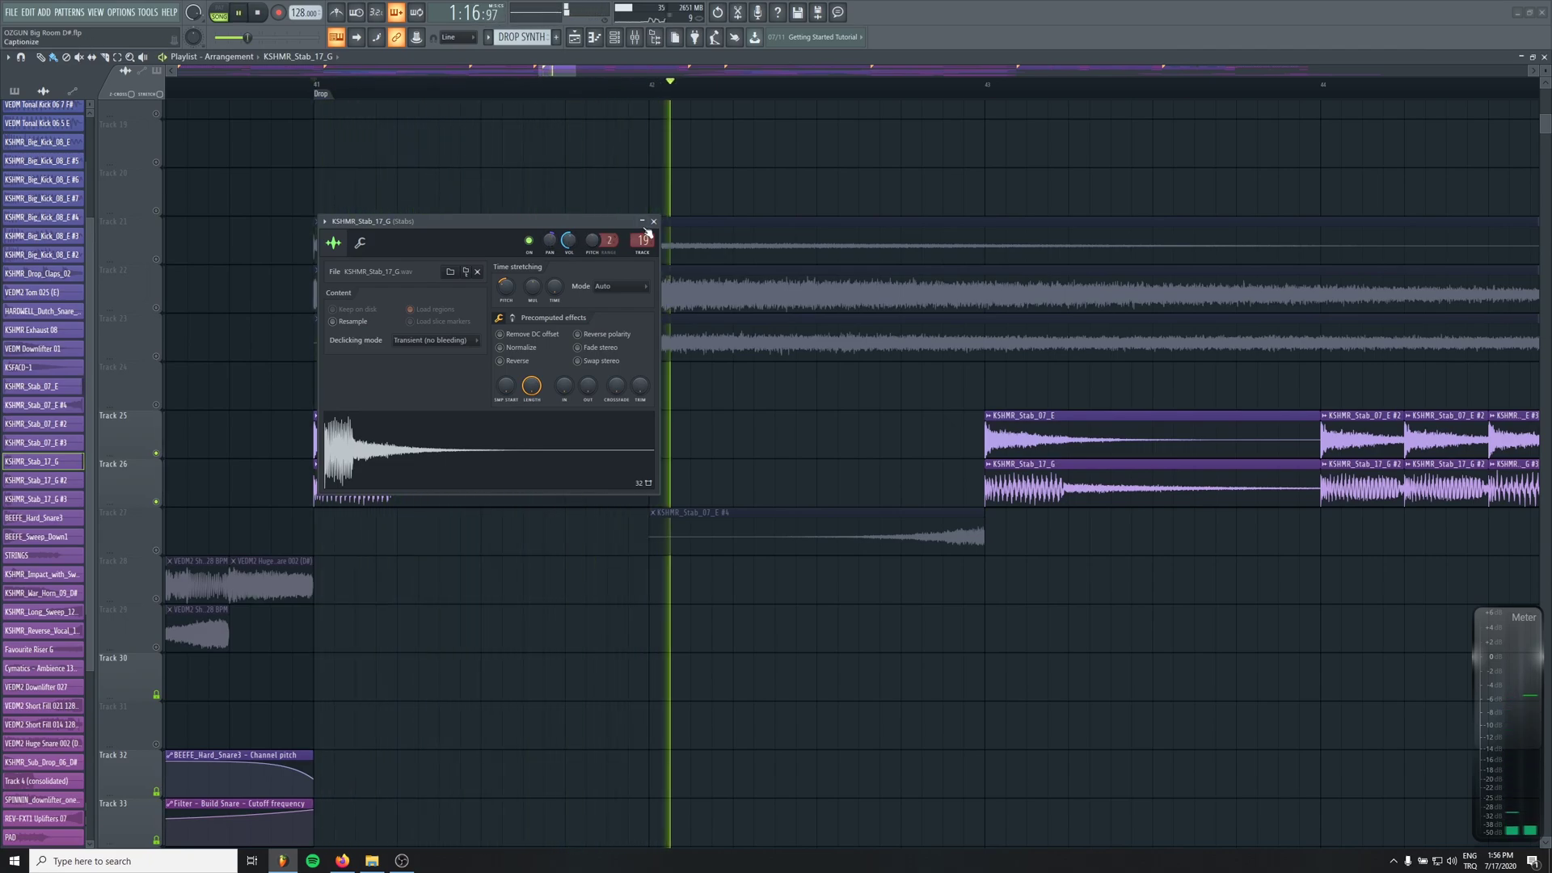
pyautogui.press('space')
pyautogui.press('space')
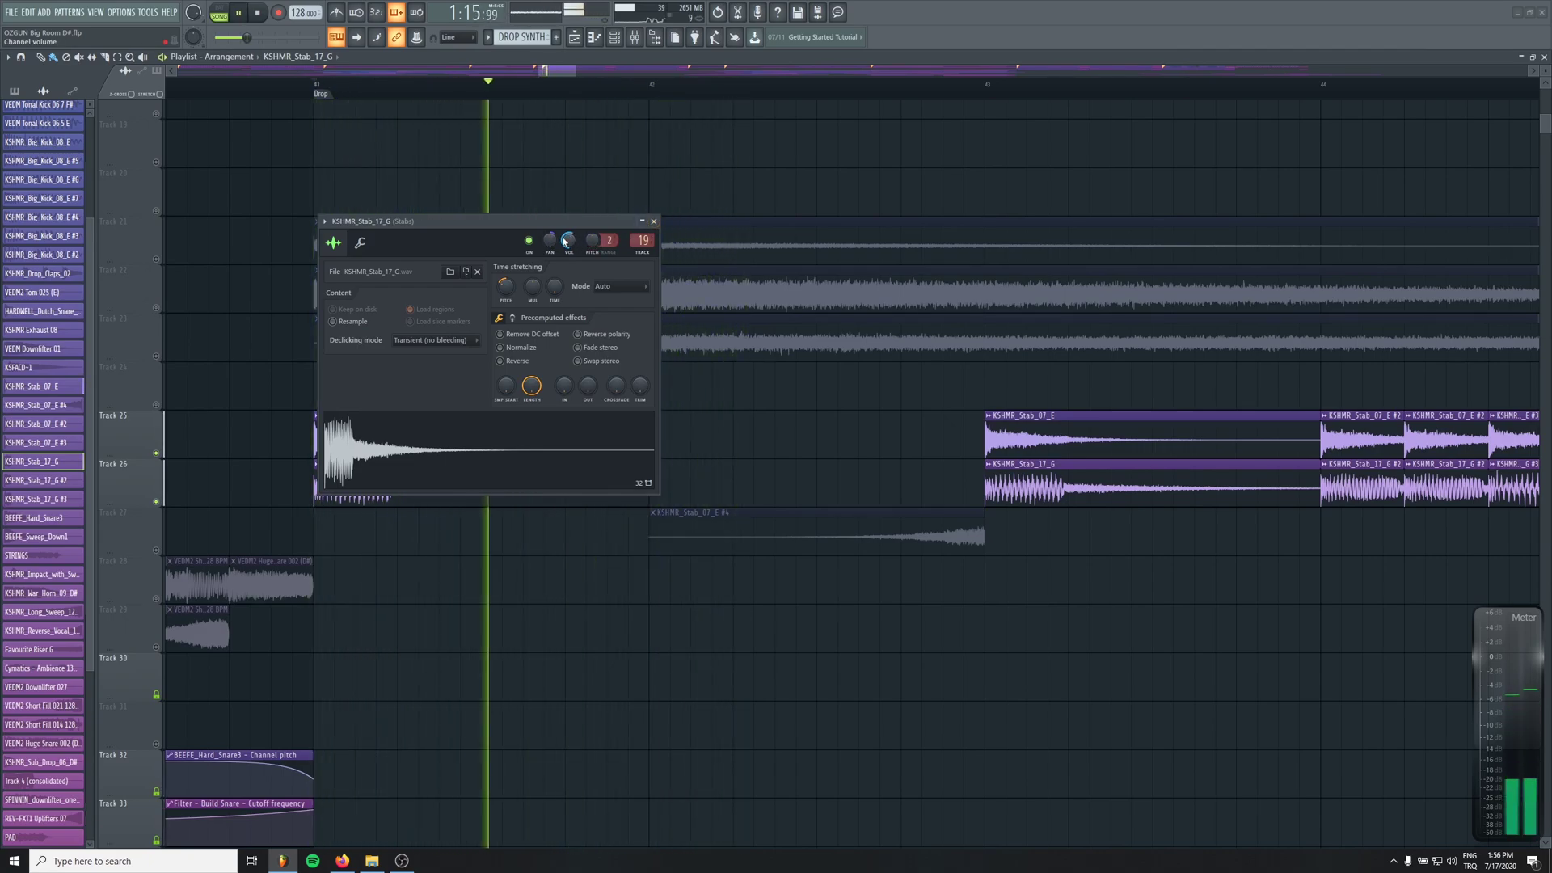
pyautogui.click(654, 221)
pyautogui.press('space')
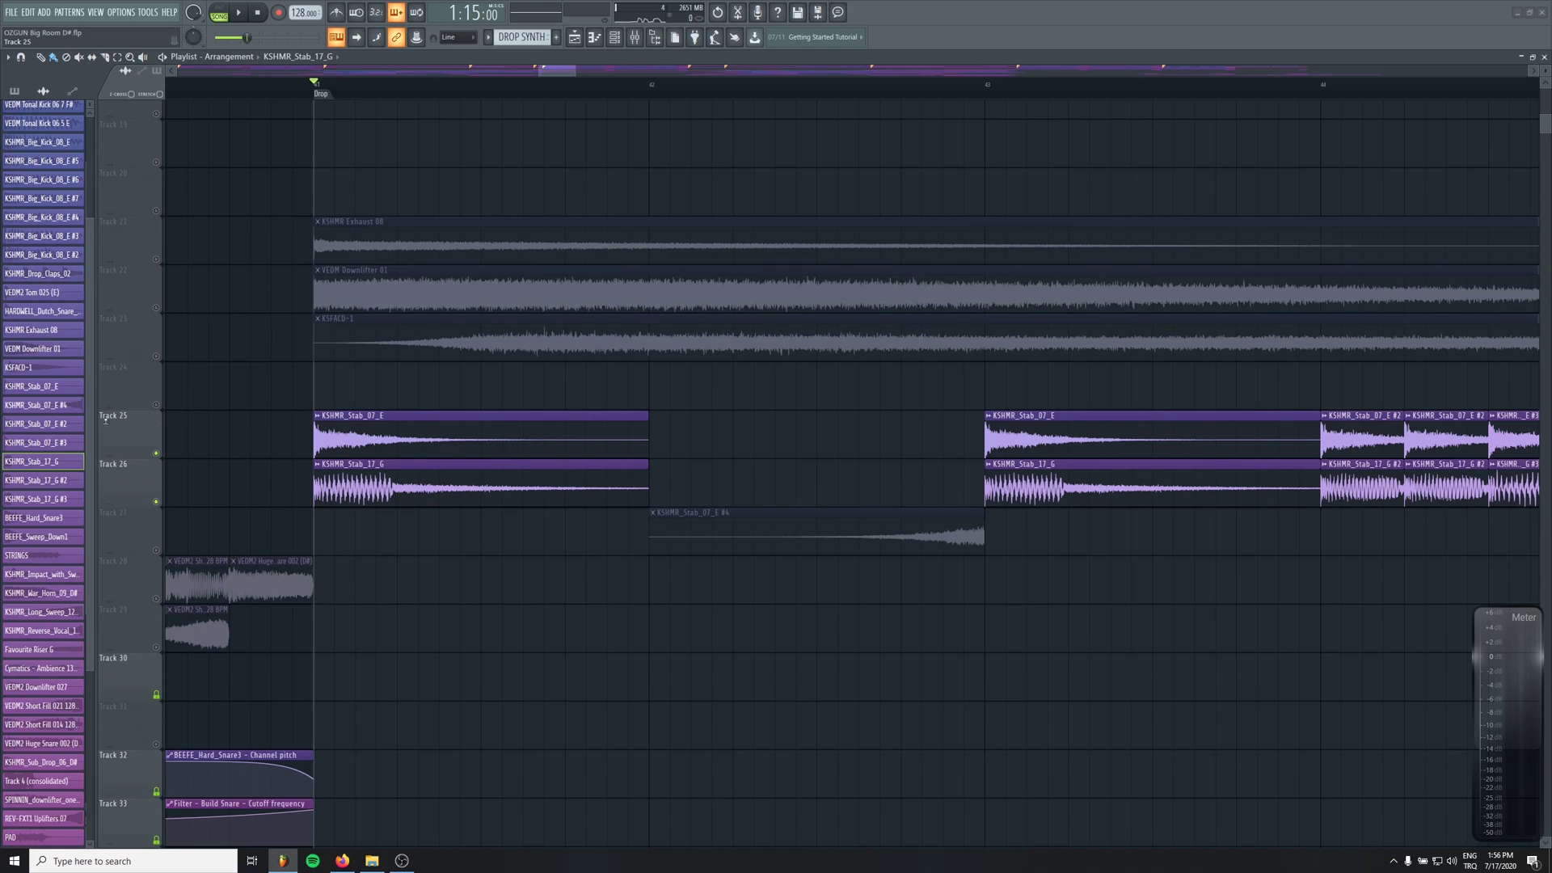
# Unsolo the stabs to bring back all tracks, and play the arrangement from the PreDrop marker
pyautogui.rightClick(156, 453)
pyautogui.scroll(-6, 477, 603)
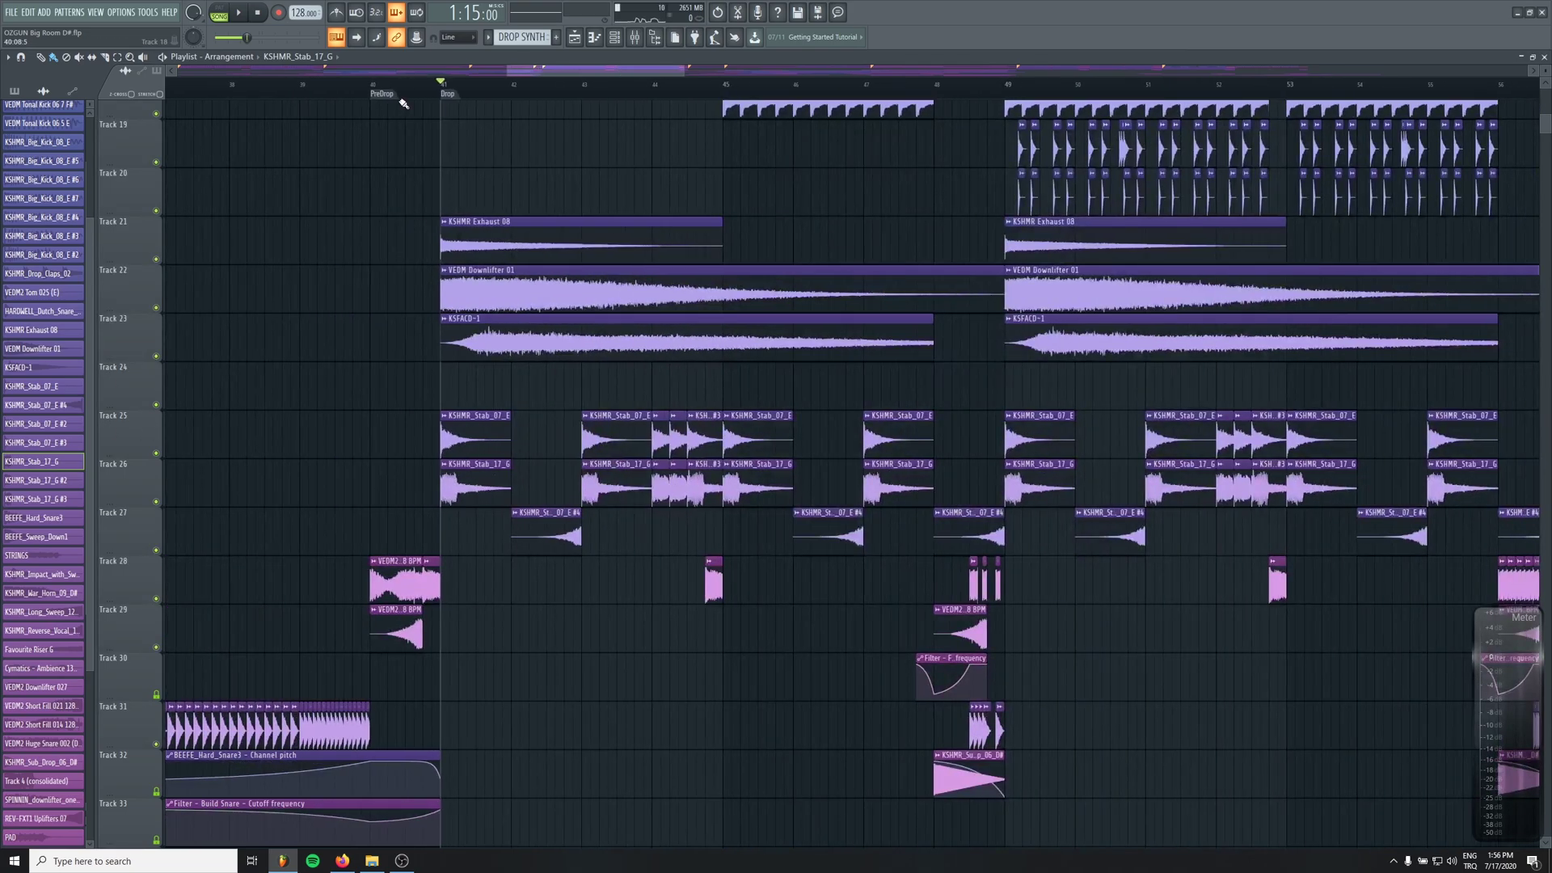
pyautogui.click(380, 92)
pyautogui.press('space')
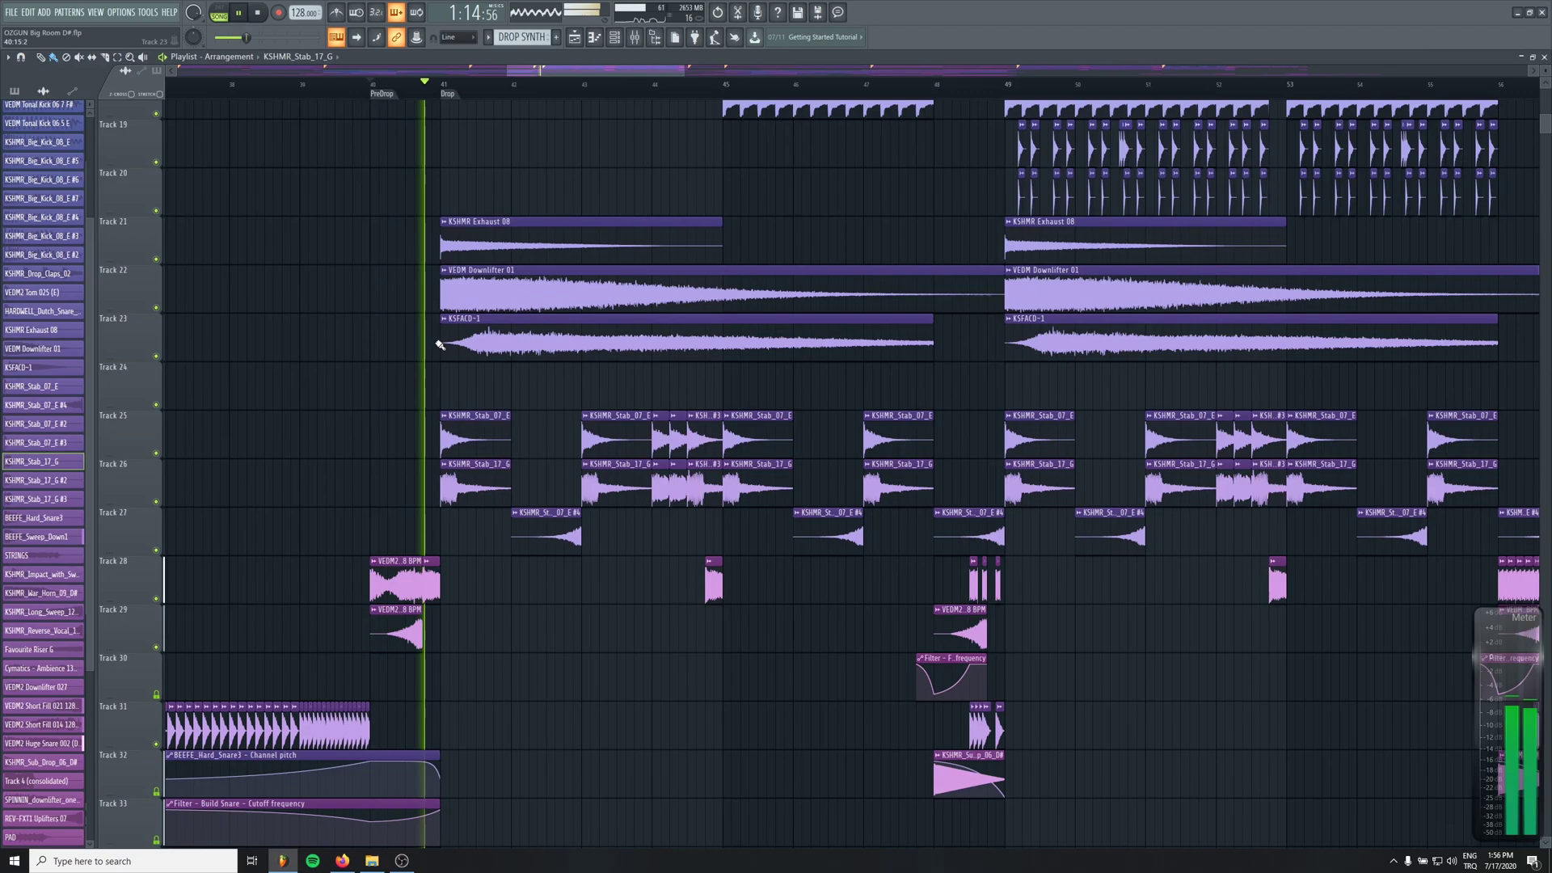
pyautogui.scroll(-3, 462, 566)
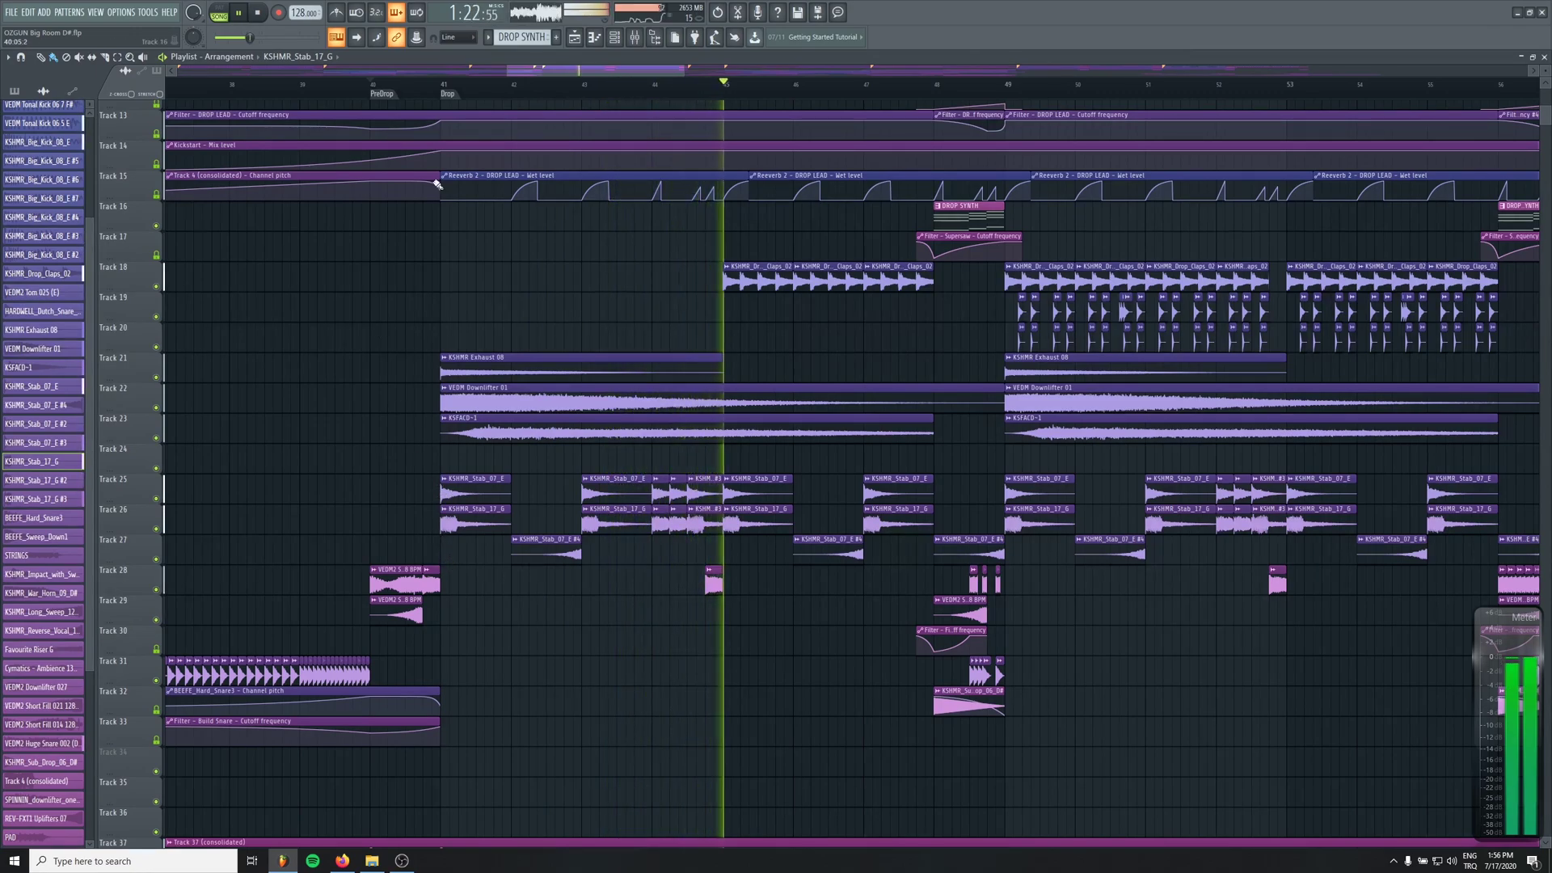
pyautogui.moveTo(744, 461); pyautogui.dragTo(537, 434)
pyautogui.moveTo(547, 644); pyautogui.dragTo(547, 477)
pyautogui.moveTo(441, 842); pyautogui.dragTo(458, 818)
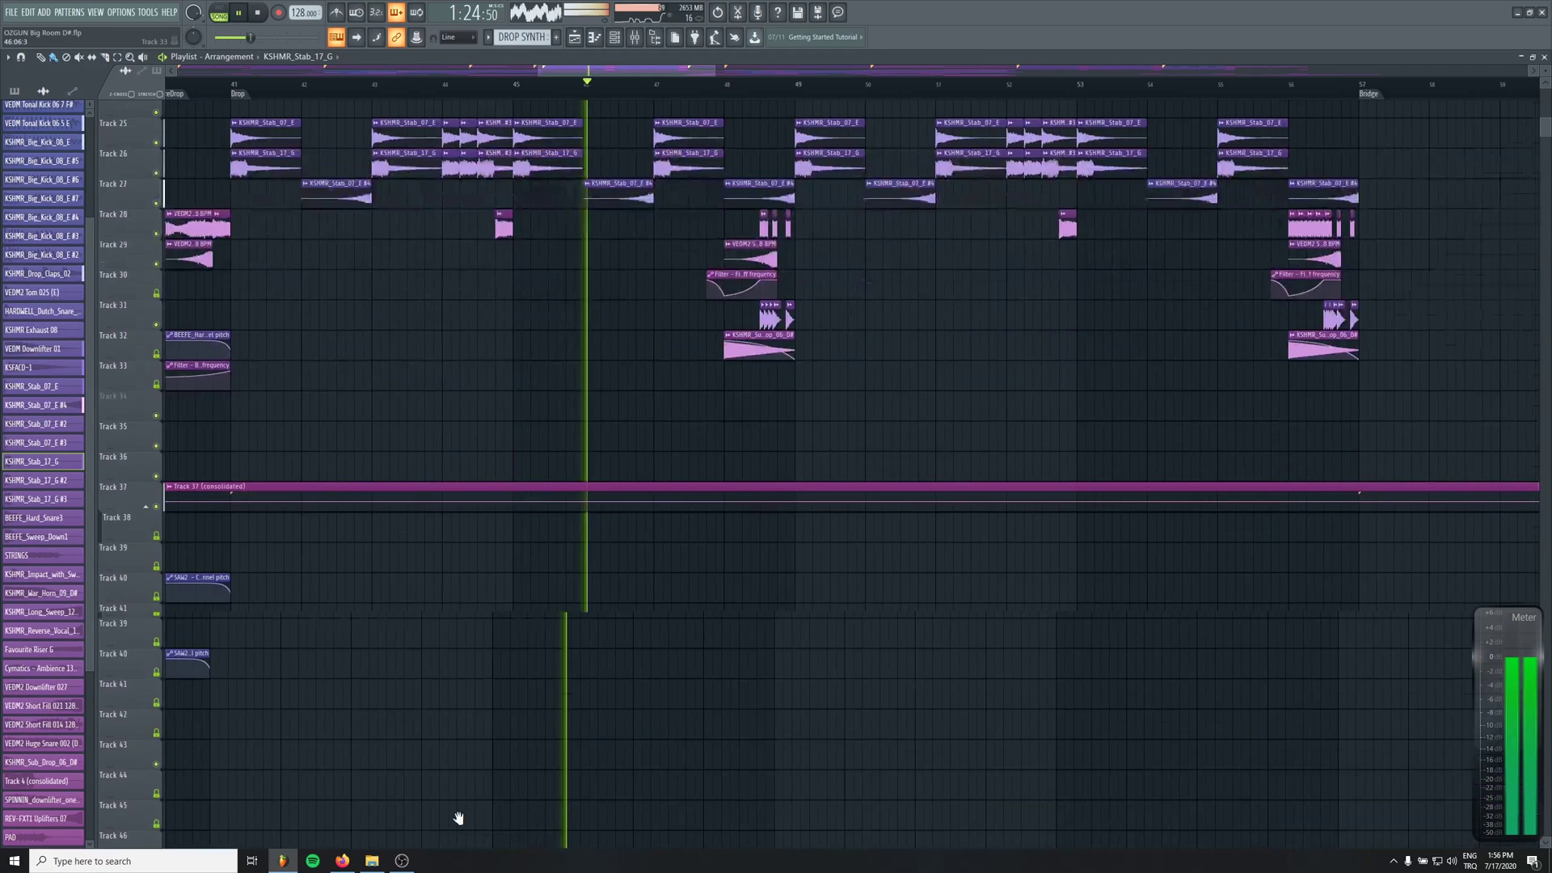
pyautogui.scroll(7, 507, 653)
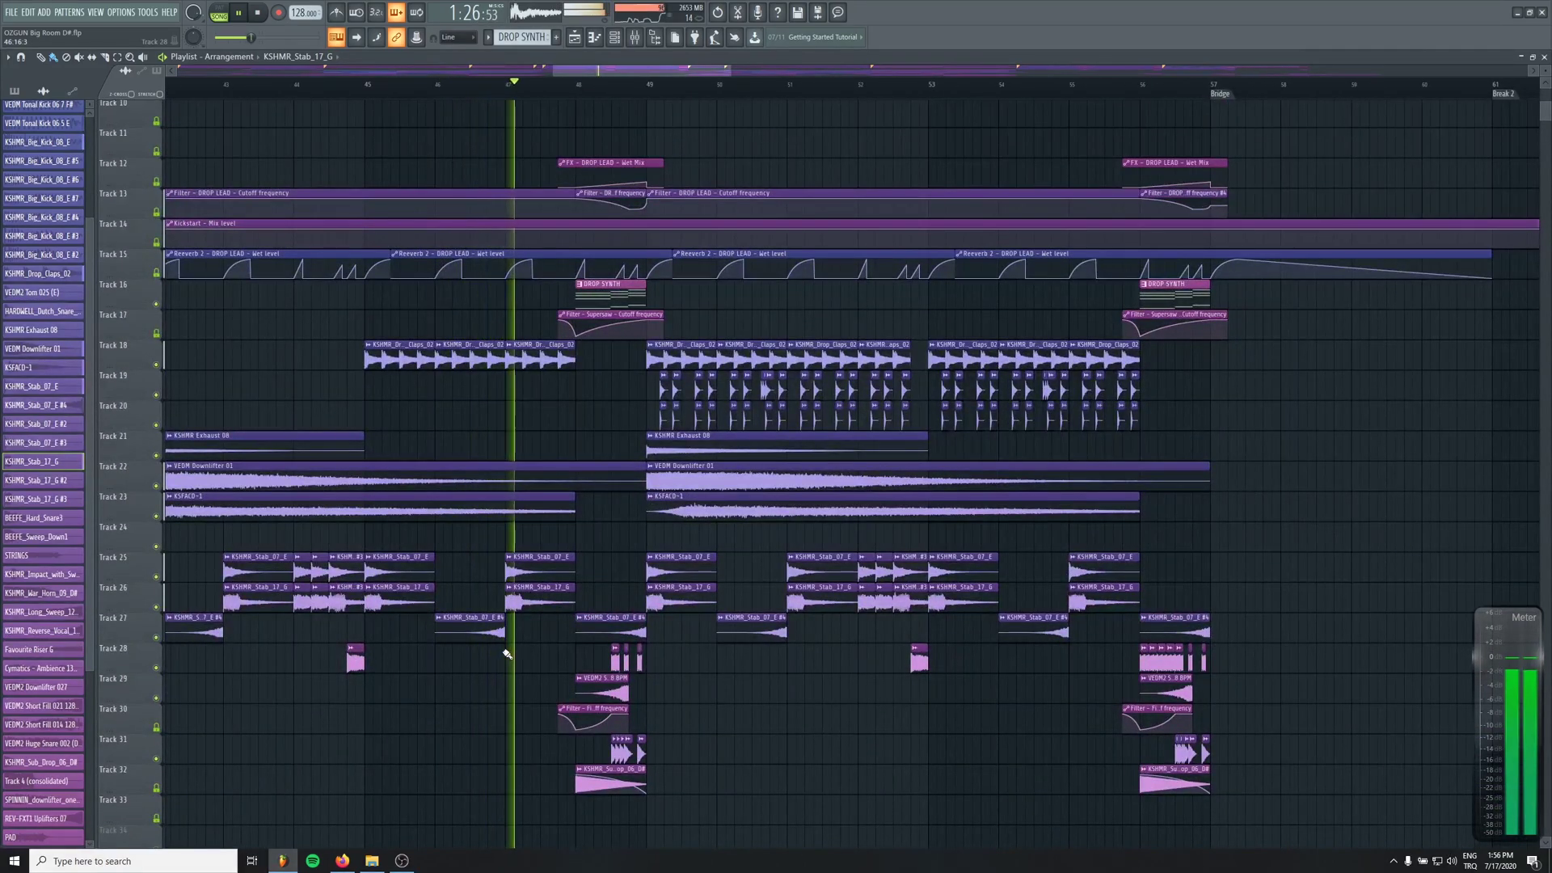
# Run the macro that switches smart disable for all plugins, and select the DROP LEAD mixer track during playback
pyautogui.click(147, 12)
pyautogui.moveTo(203, 53)
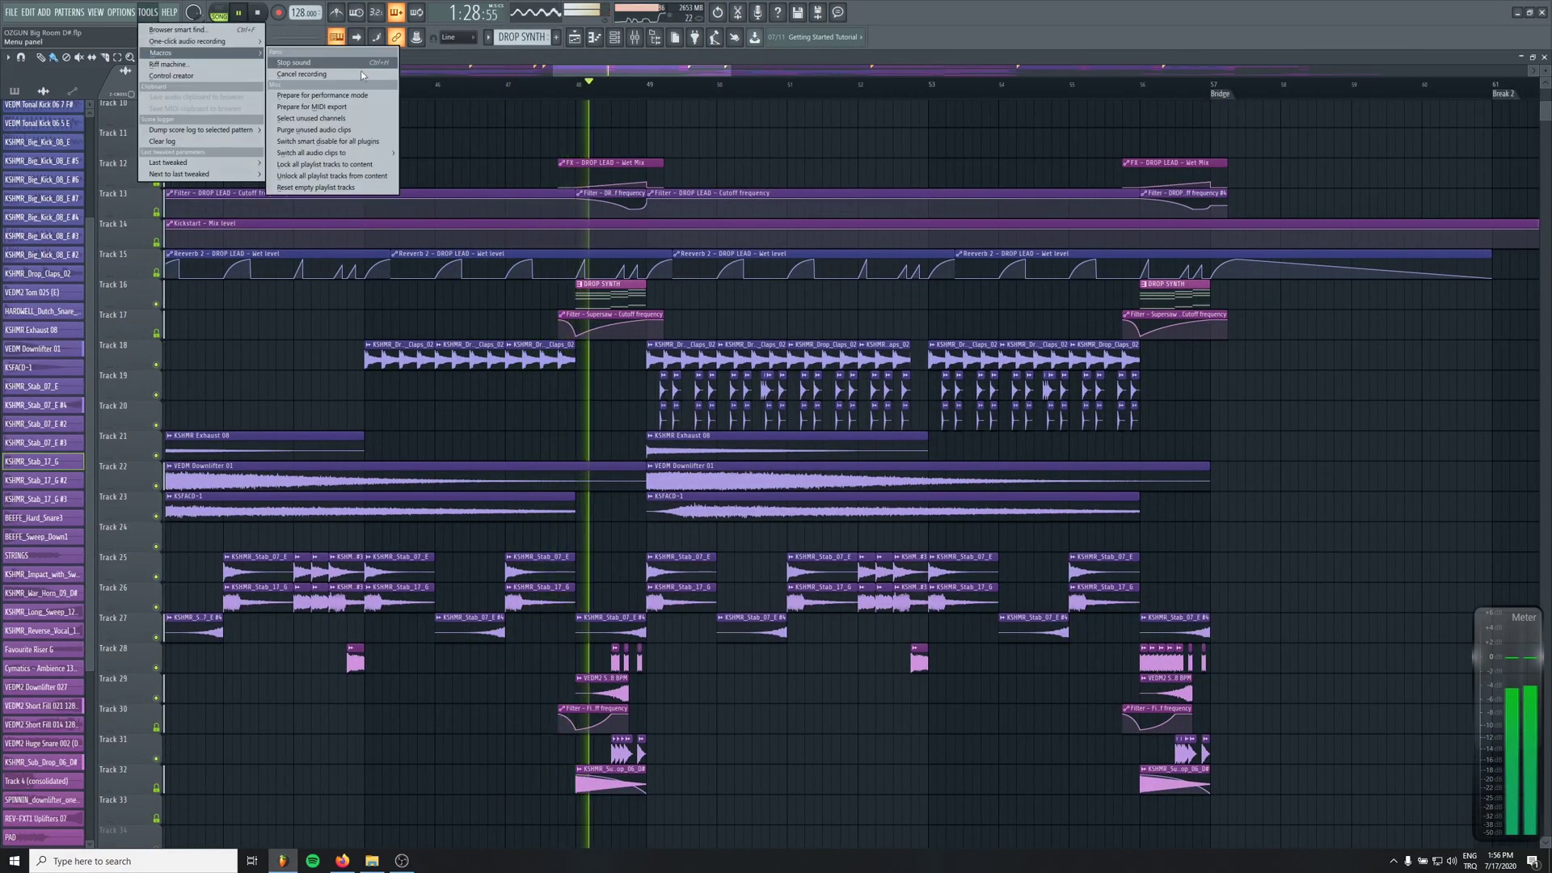
pyautogui.click(353, 141)
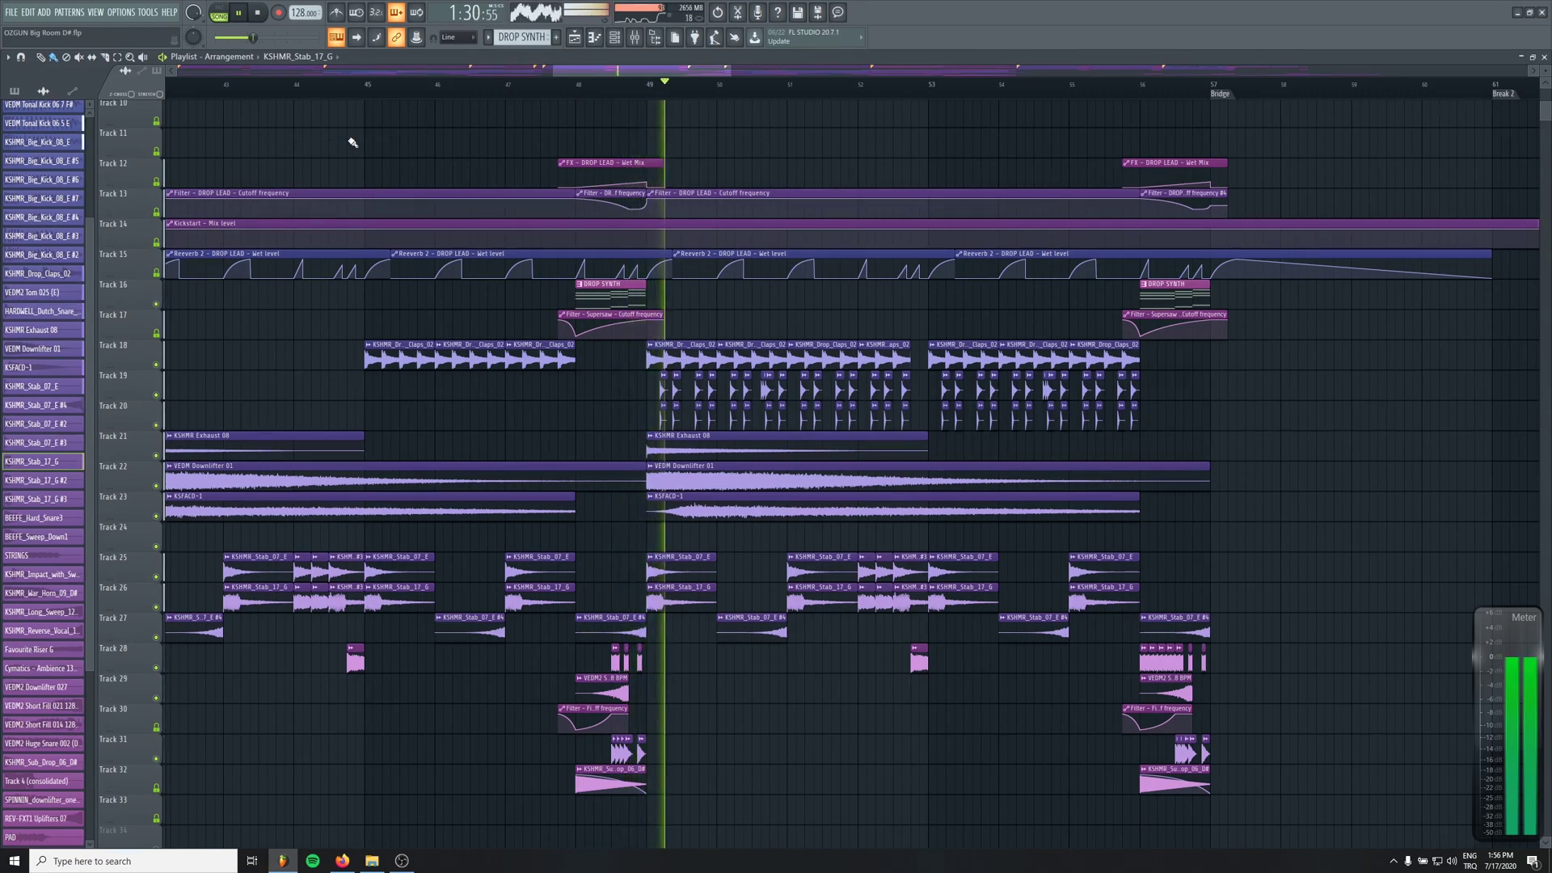
pyautogui.click(636, 38)
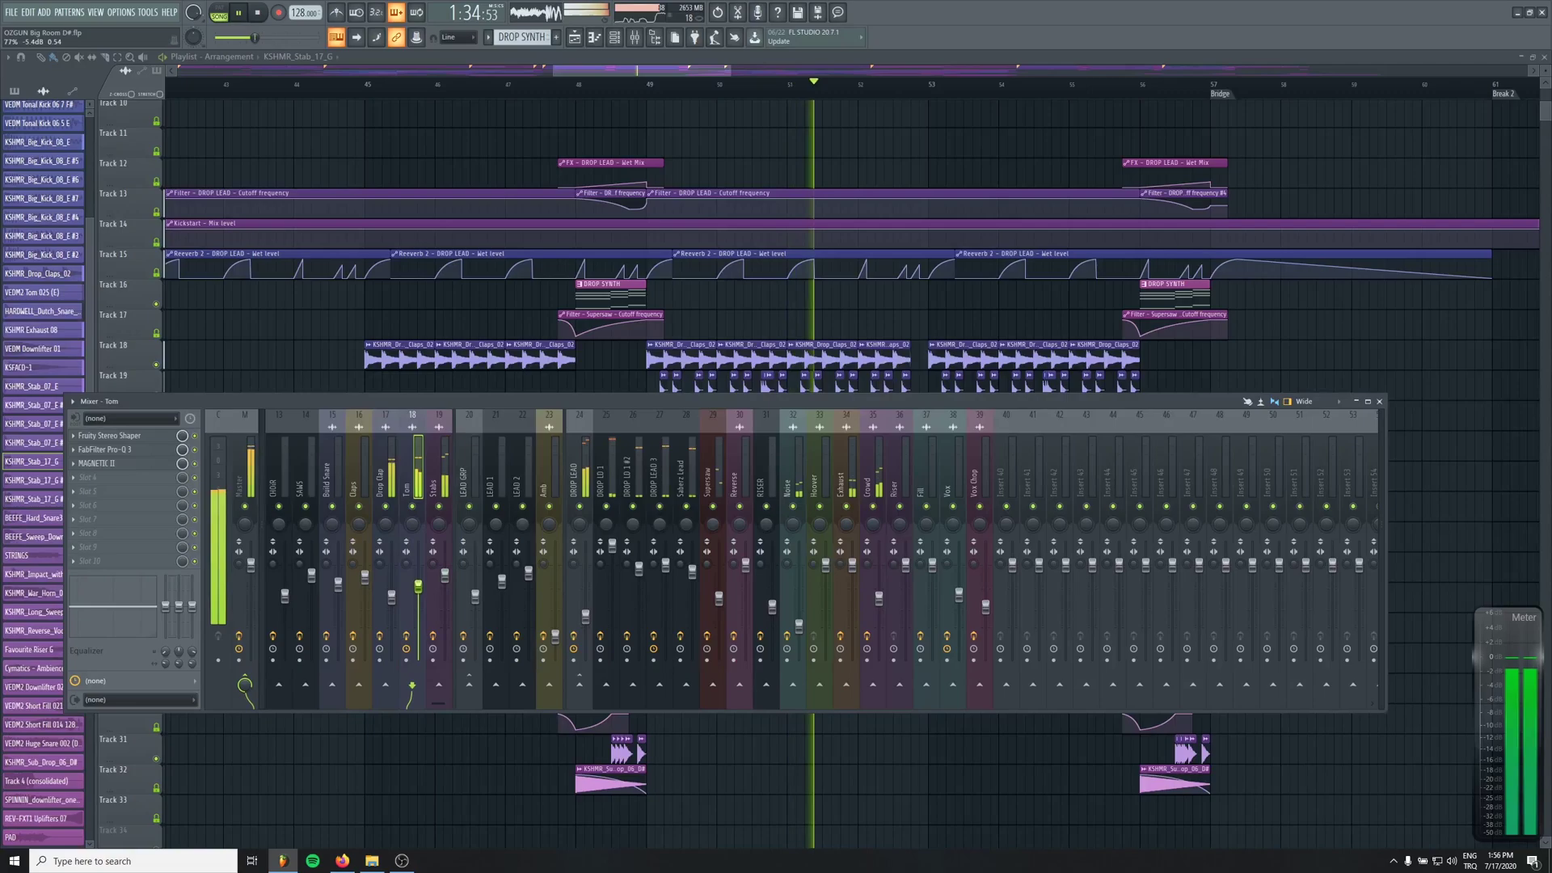
pyautogui.click(585, 616)
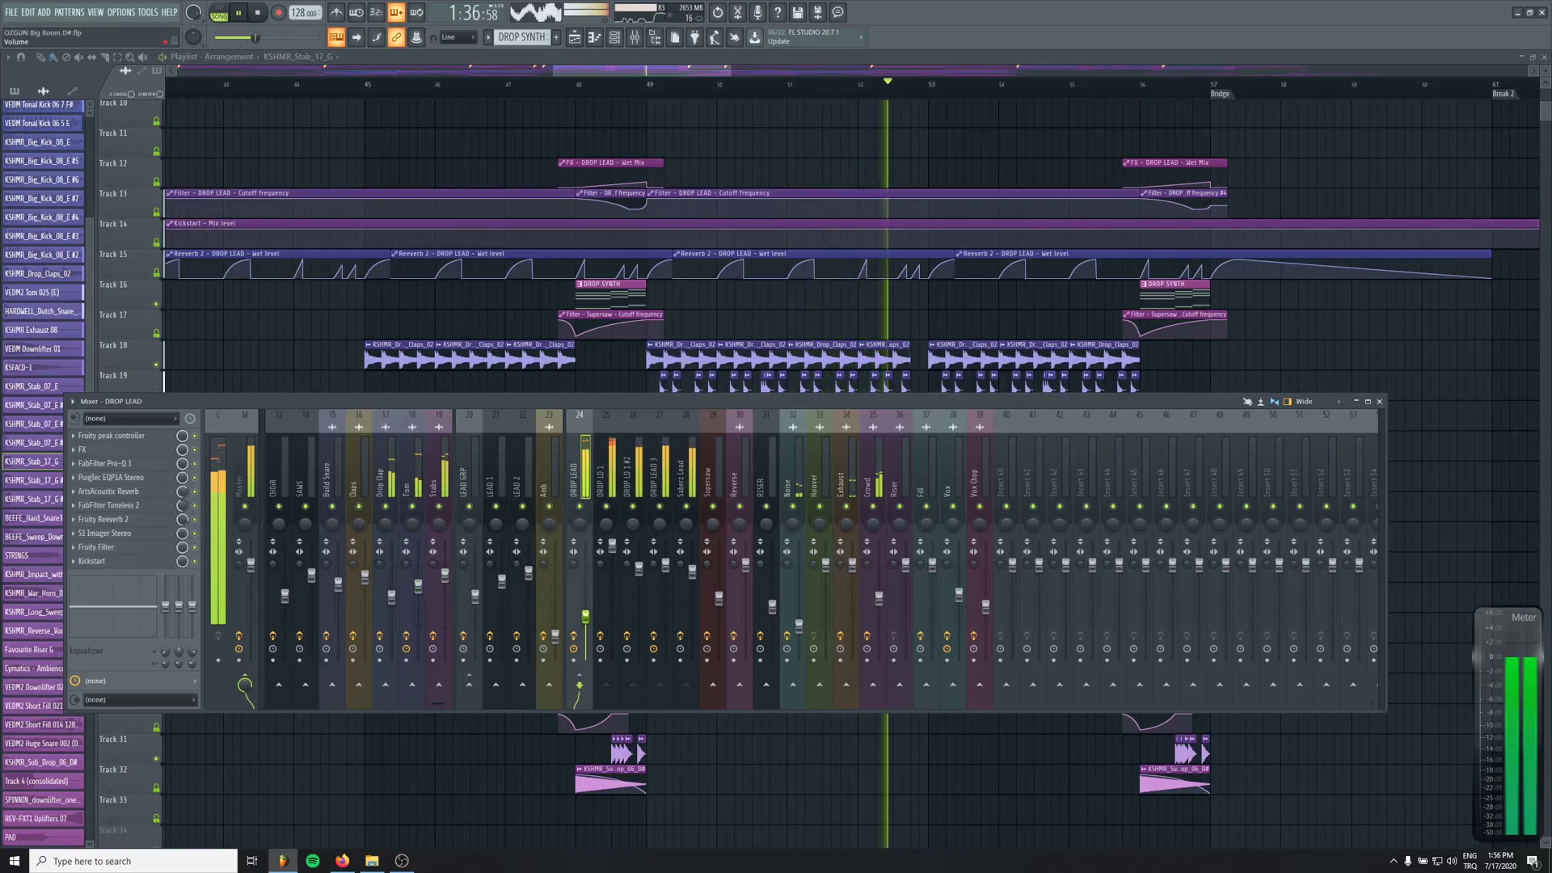
# Run the smart disable macro for all plugins again and hide the mixer
pyautogui.click(148, 12)
pyautogui.moveTo(206, 53)
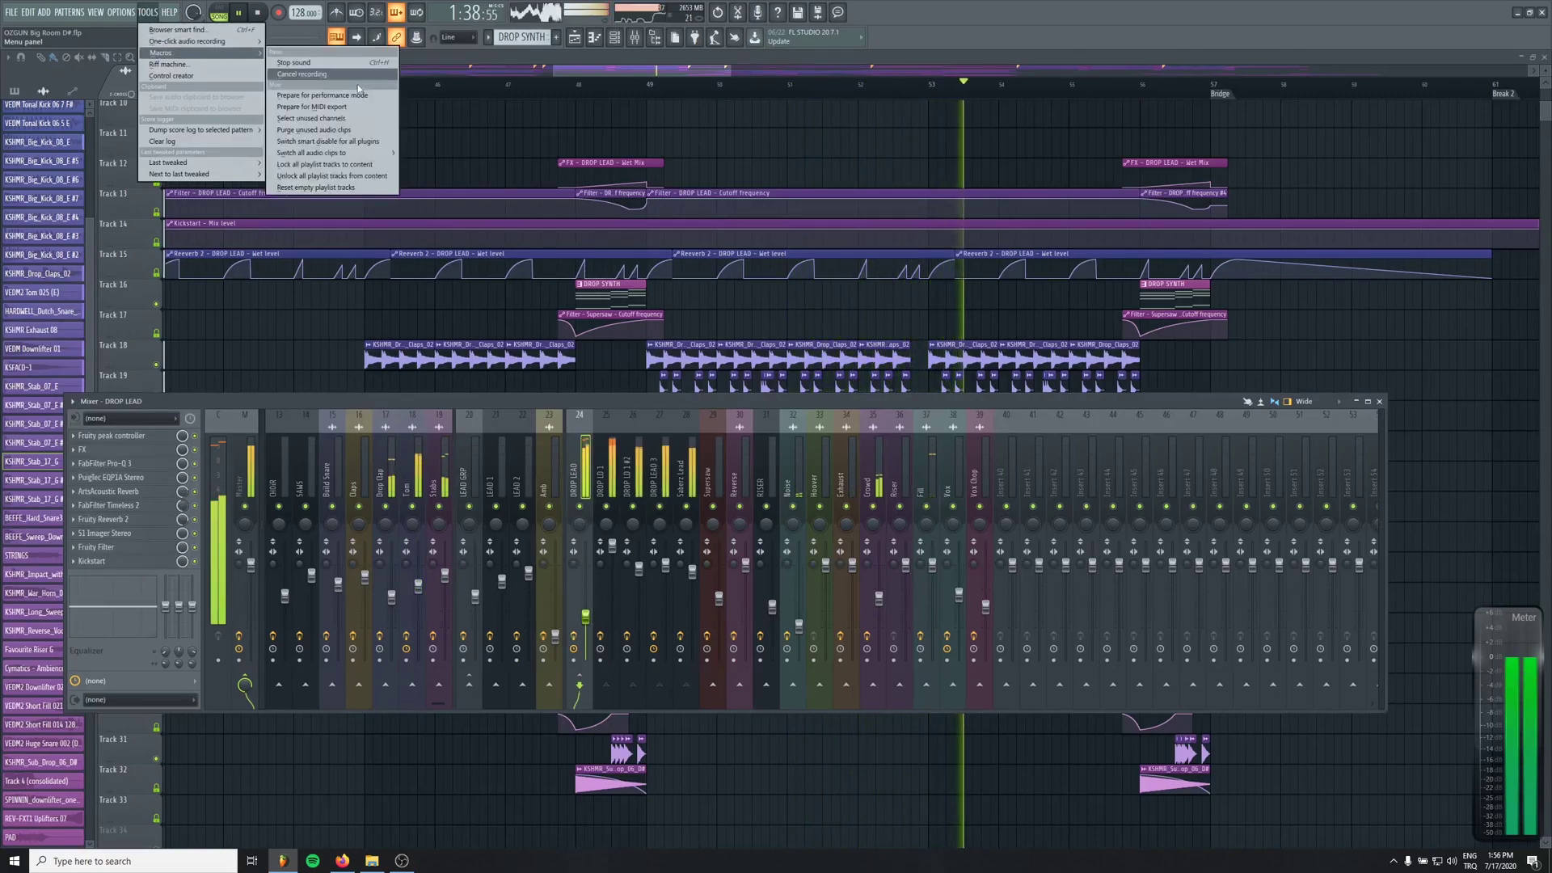
pyautogui.click(357, 142)
pyautogui.press('F9')
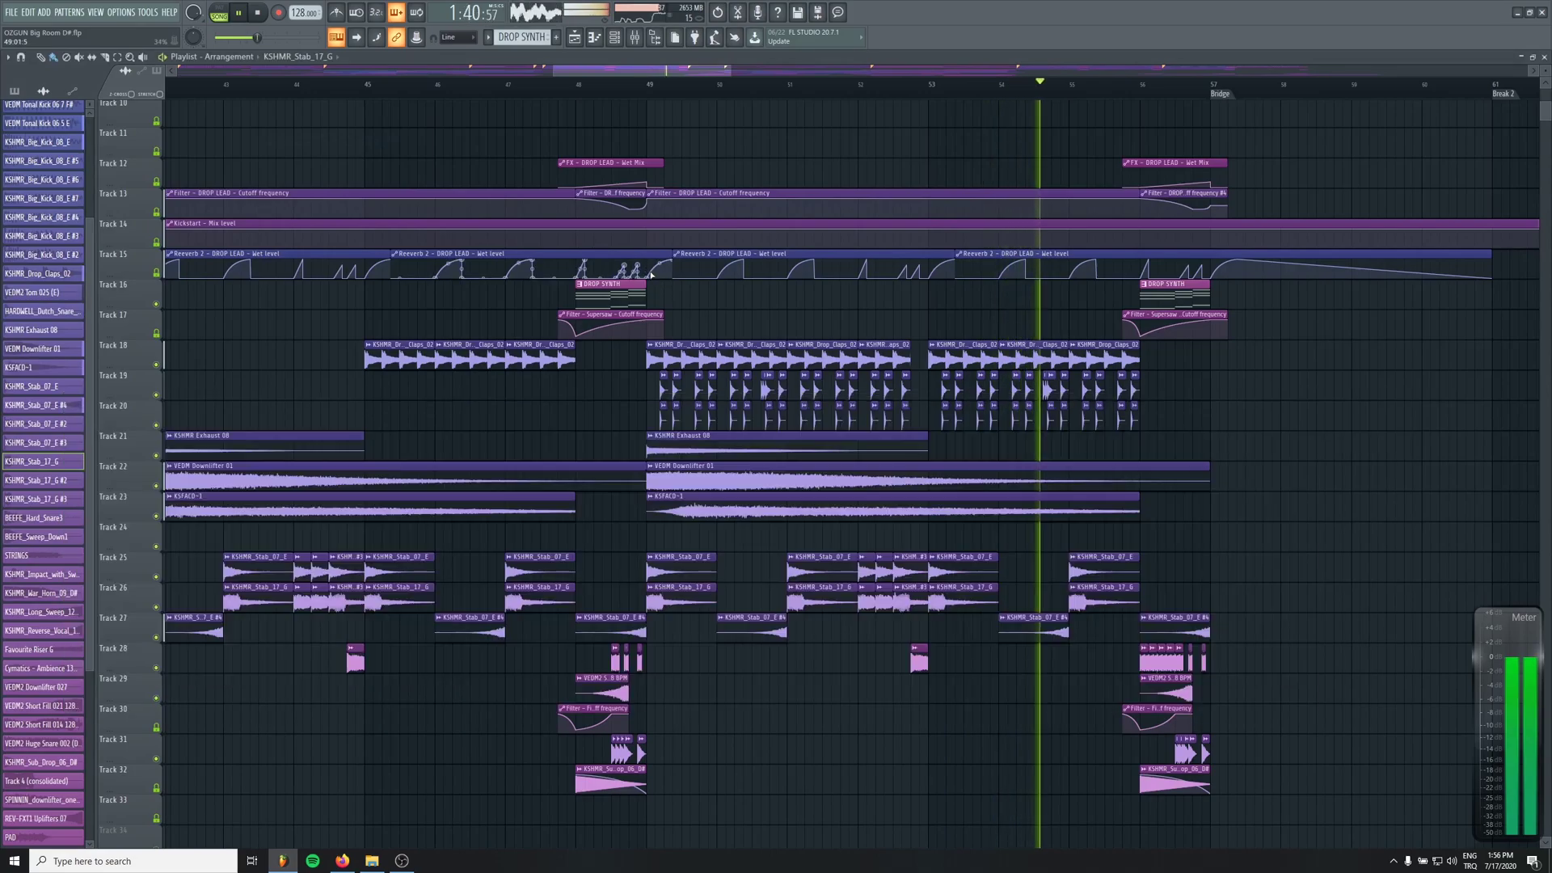
# Let the full mix play through the bridge into Break 2 with the whole arrangement in view, and stop playback
pyautogui.scroll(-1, 606, 372)
pyautogui.scroll(-6, 556, 371)
pyautogui.scroll(-5, 612, 361)
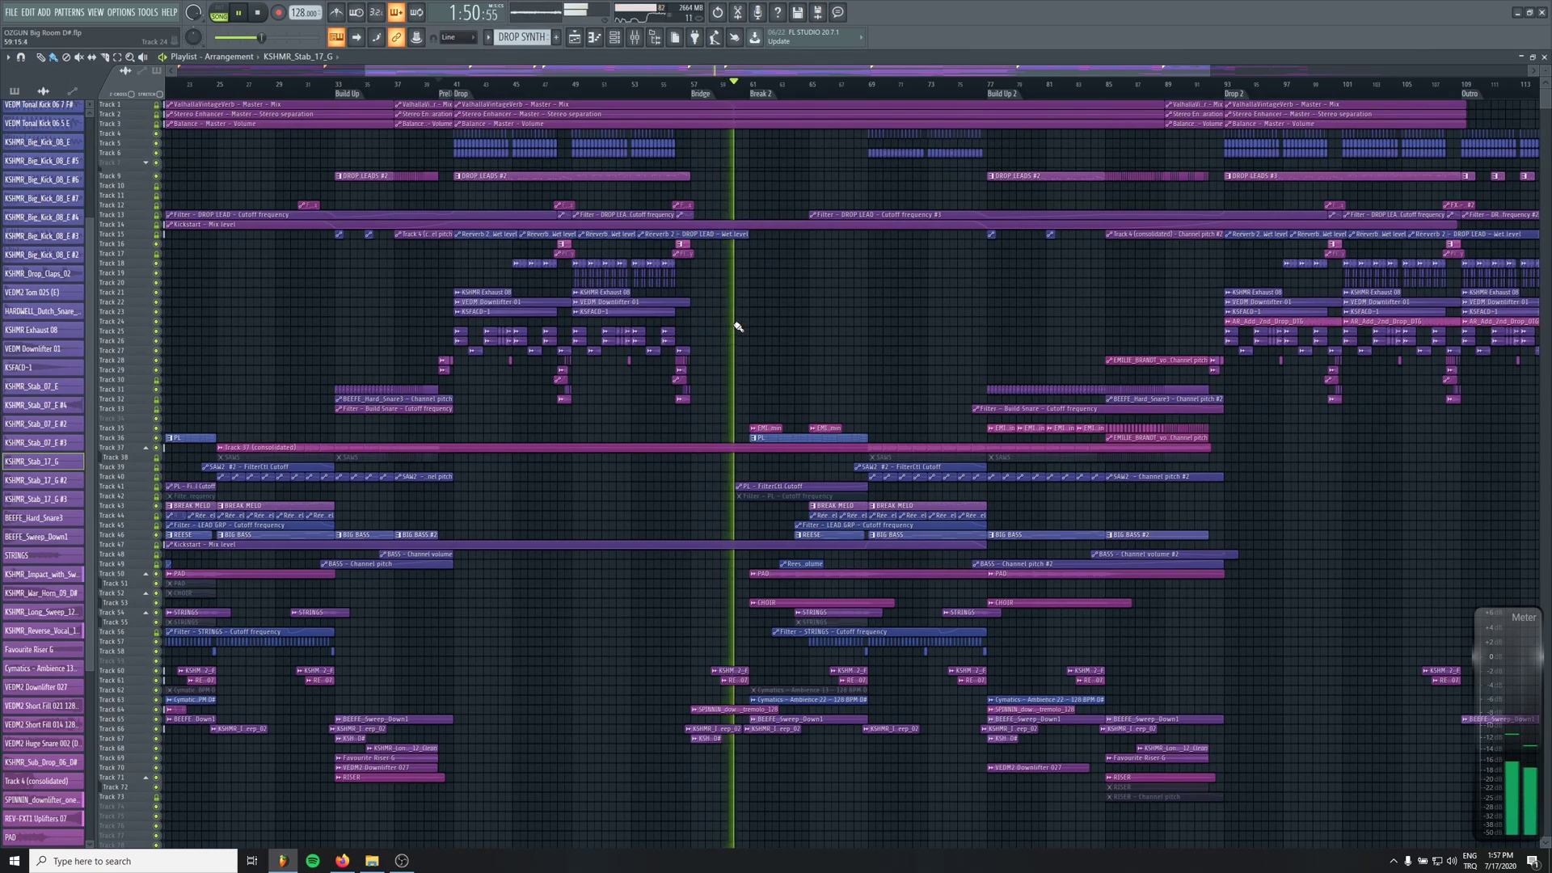
pyautogui.press('space')
pyautogui.scroll(5, 544, 295)
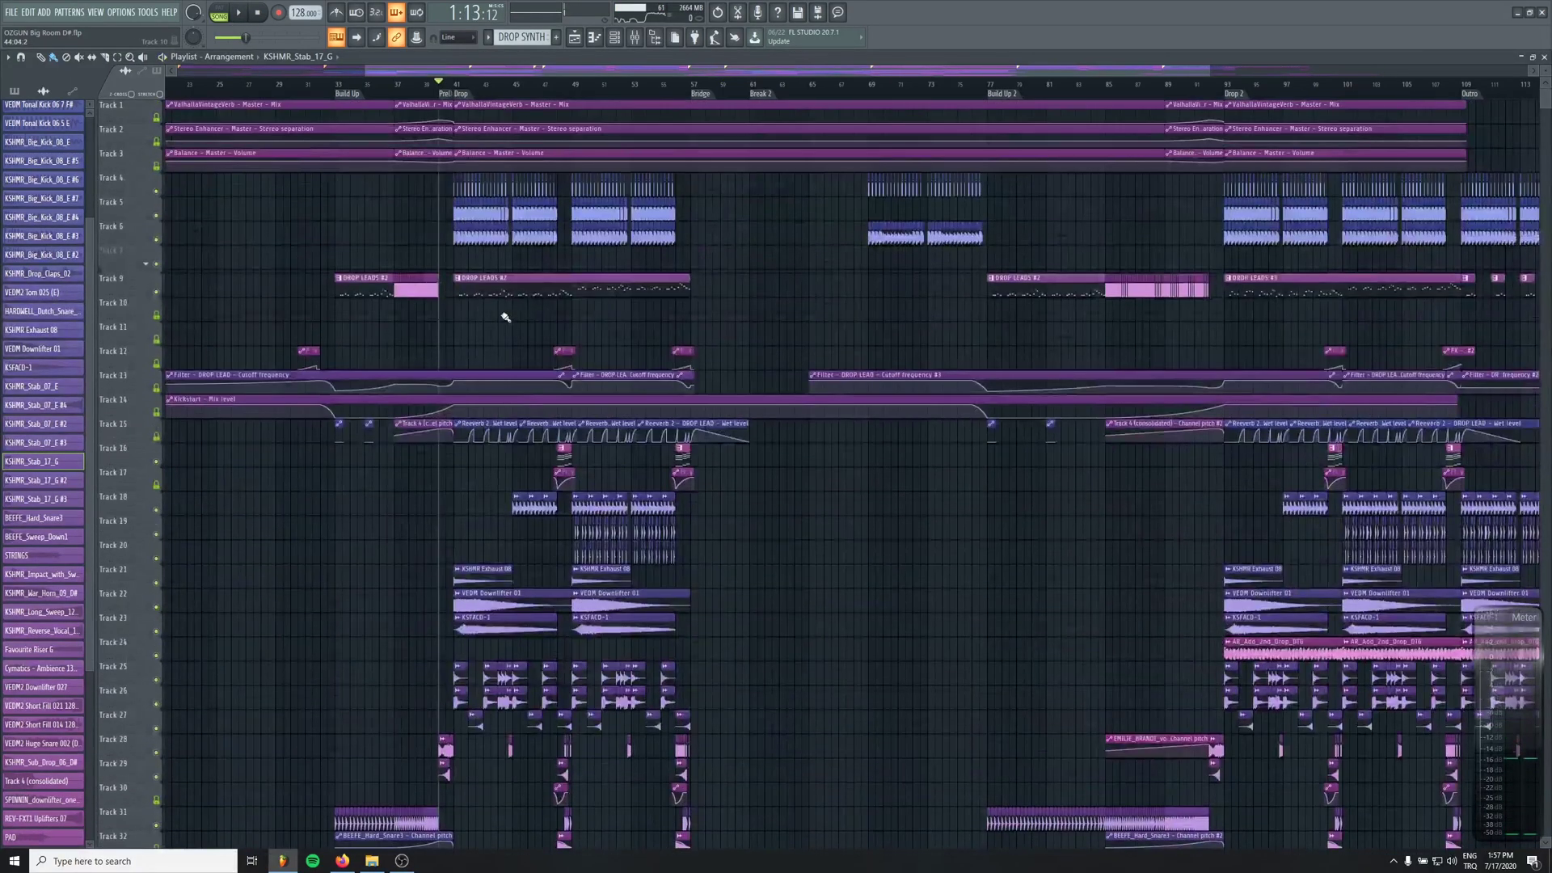